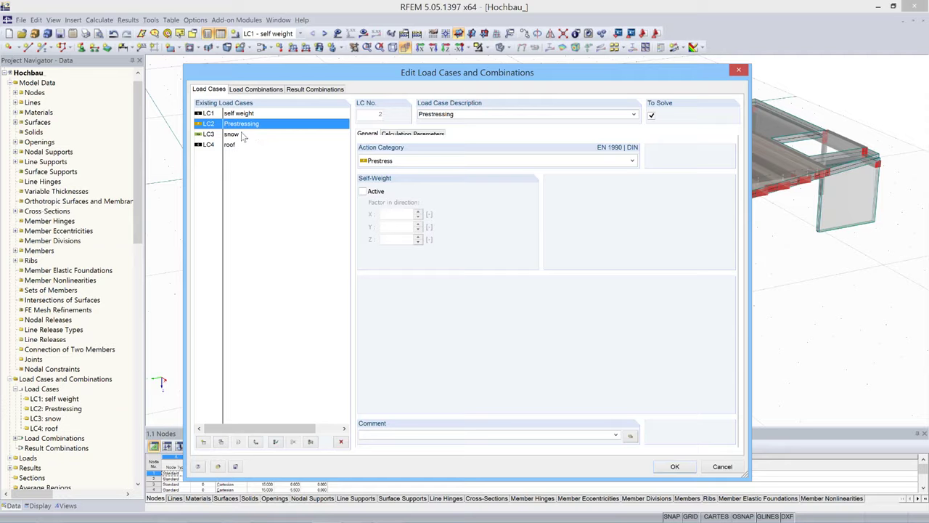
# Check the action category settings of load cases LC3 snow and LC4 roof, and leave the load case dialog without saving
pyautogui.click(241, 136)
pyautogui.click(240, 145)
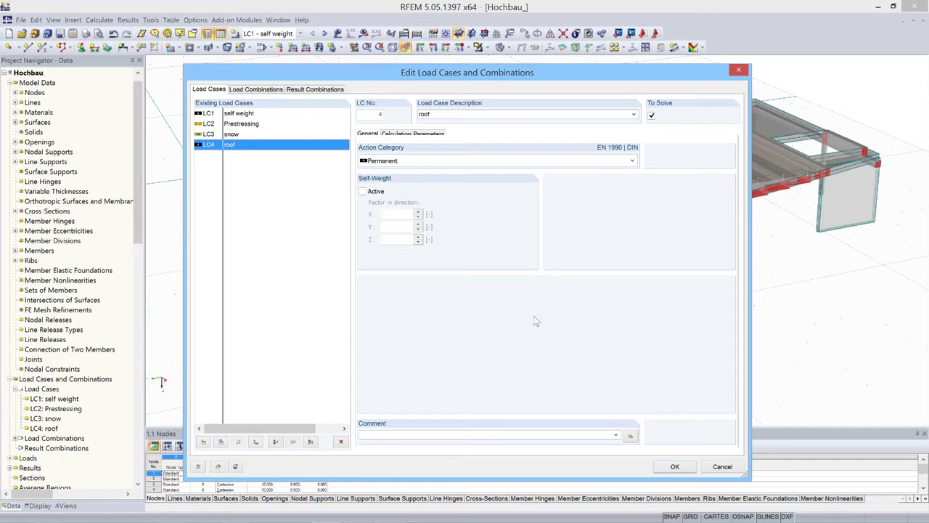
pyautogui.click(723, 467)
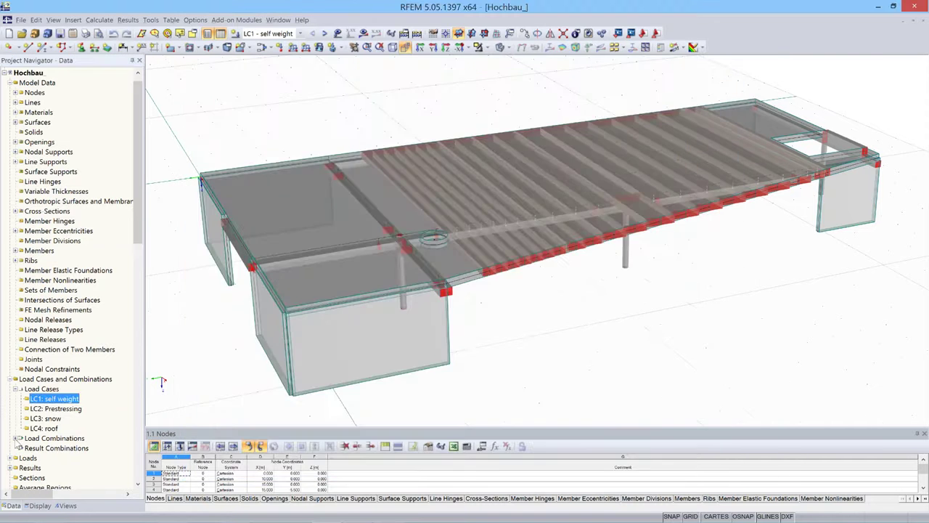
# Examine the load cases and factors assigned in load combinations CO1 to CO5, and leave the dialog without saving
pyautogui.click(16, 437)
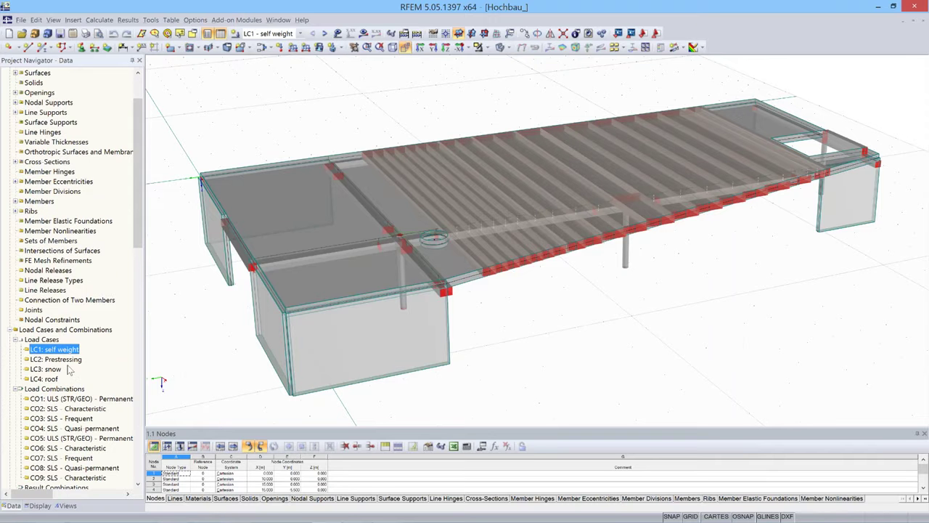
pyautogui.click(75, 399)
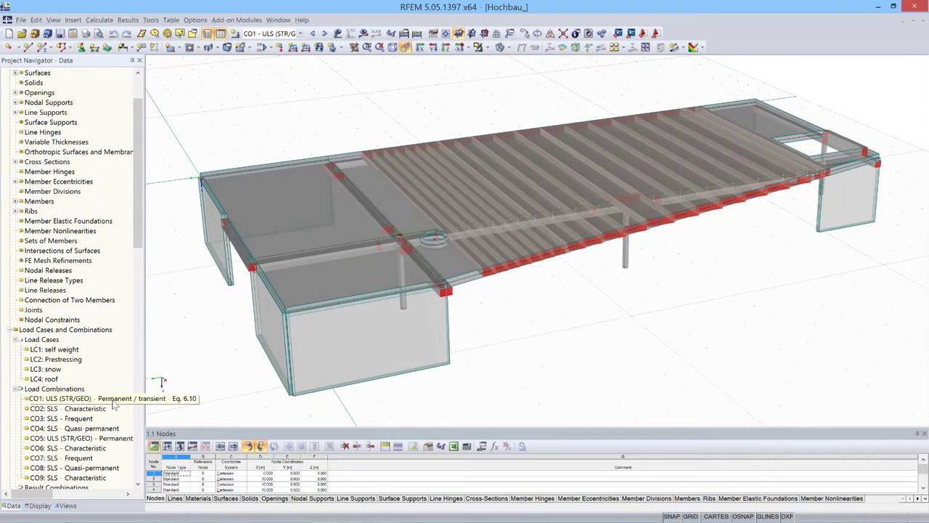
pyautogui.doubleClick(115, 404)
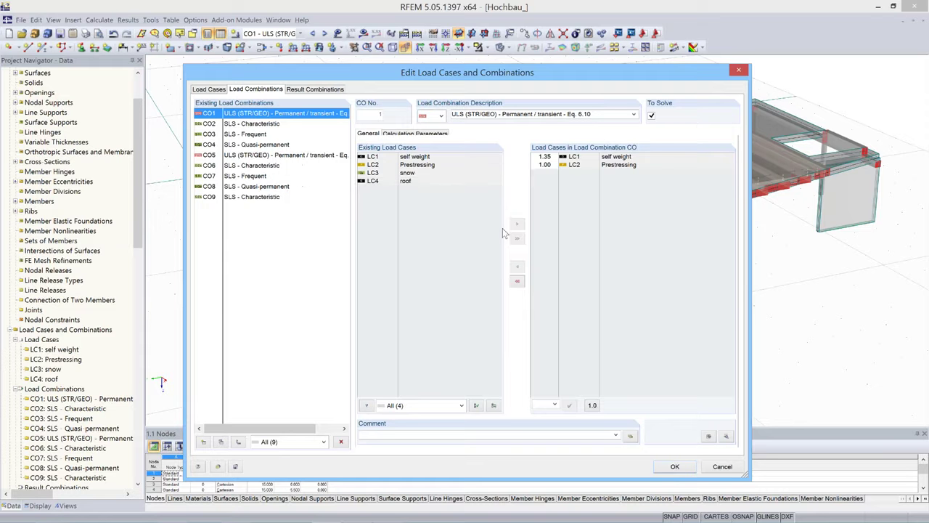
pyautogui.click(270, 125)
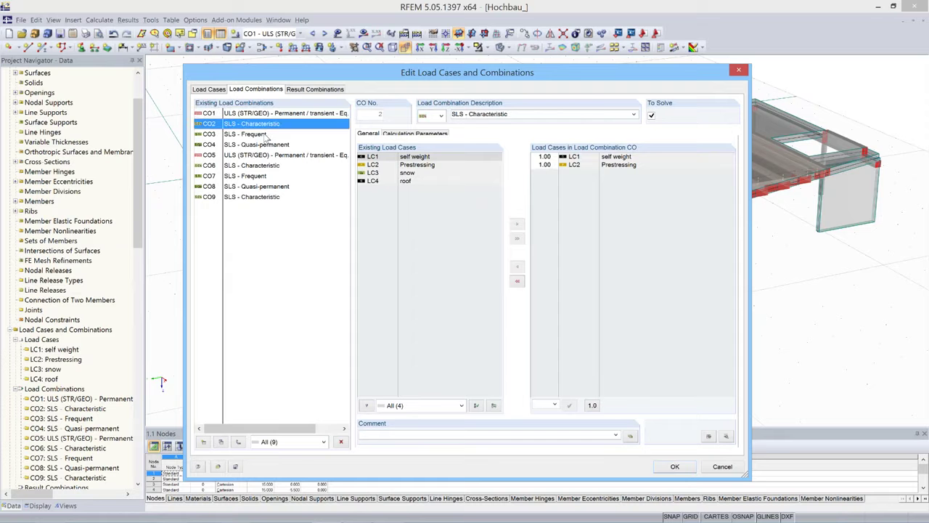
pyautogui.click(267, 135)
pyautogui.click(274, 145)
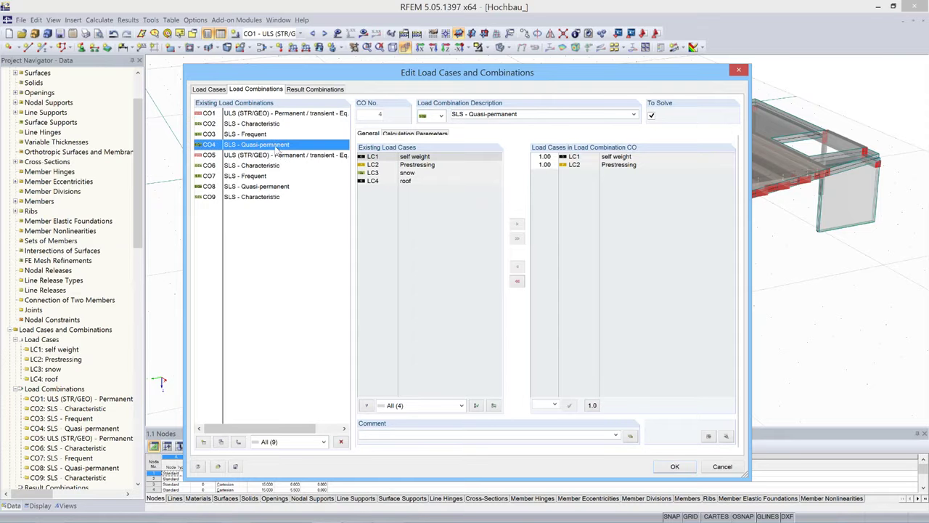
pyautogui.click(291, 114)
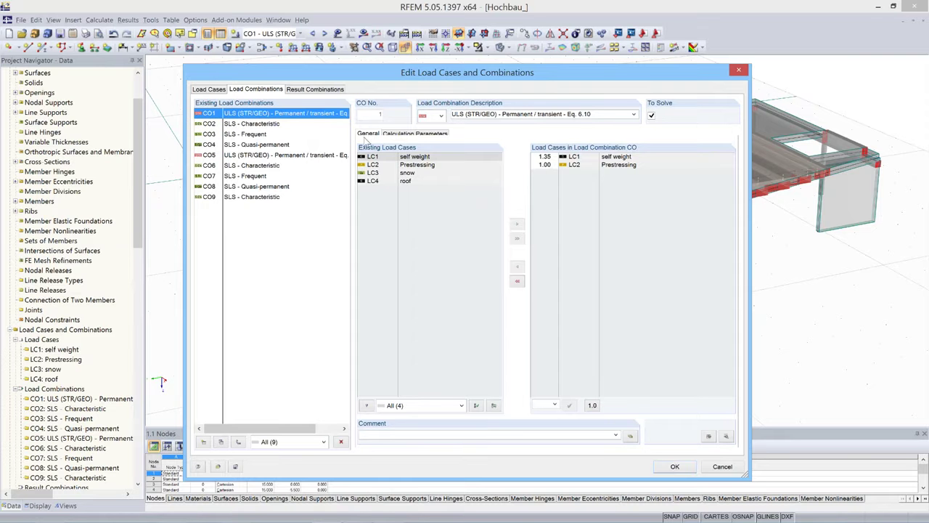
pyautogui.click(614, 167)
pyautogui.click(270, 155)
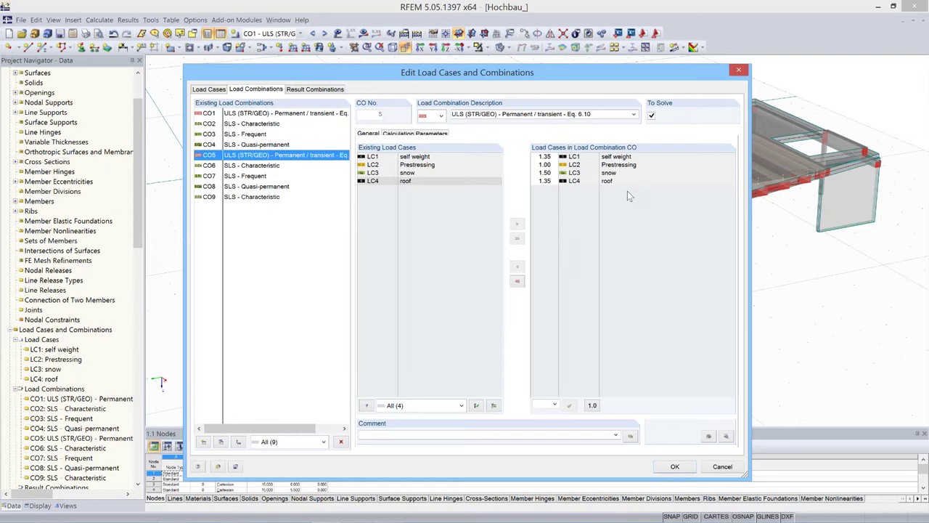
pyautogui.click(722, 467)
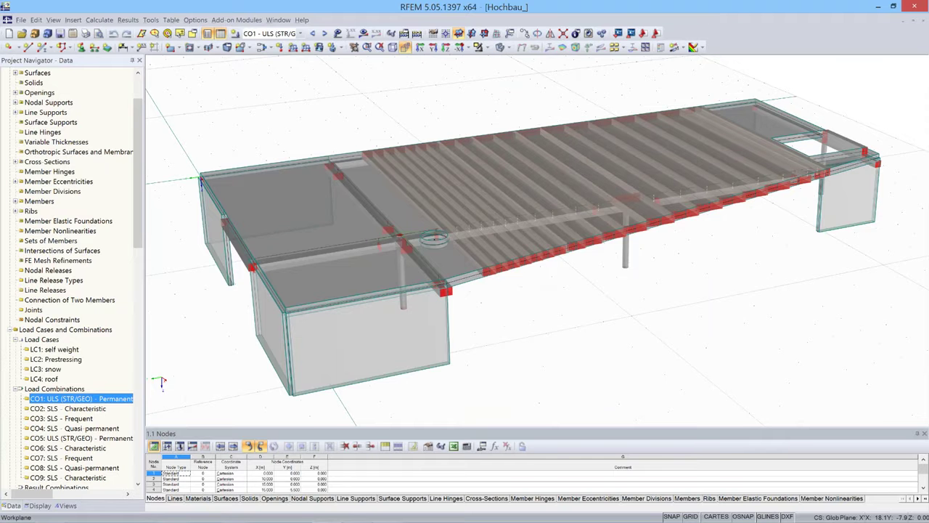
# Inspect the properties and stress integration parameters of result beam member 59 in the ribbed slab, cancelling without changes
pyautogui.keyDown('ctrl'); pyautogui.moveTo(535, 296); pyautogui.dragTo(544, 321, button='middle'); pyautogui.keyUp('ctrl')
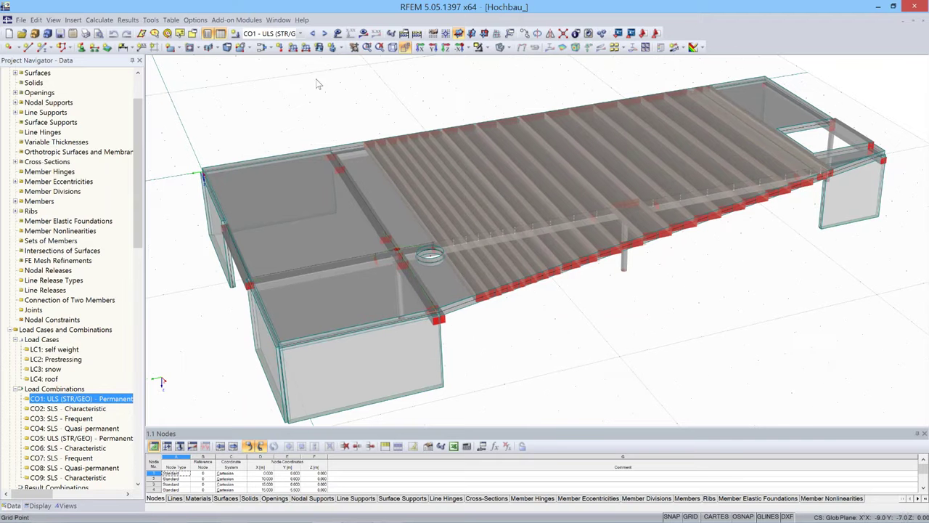
pyautogui.doubleClick(522, 286)
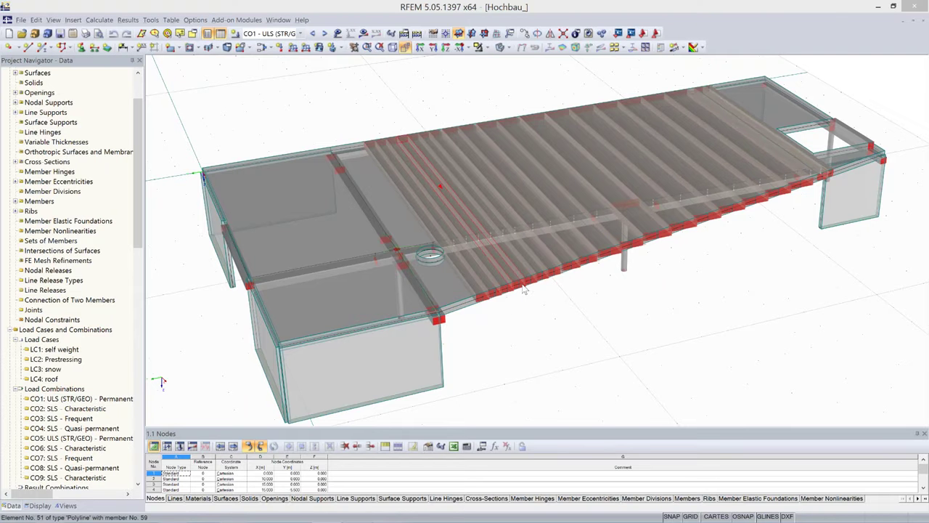
pyautogui.moveTo(522, 123); pyautogui.dragTo(332, 70)
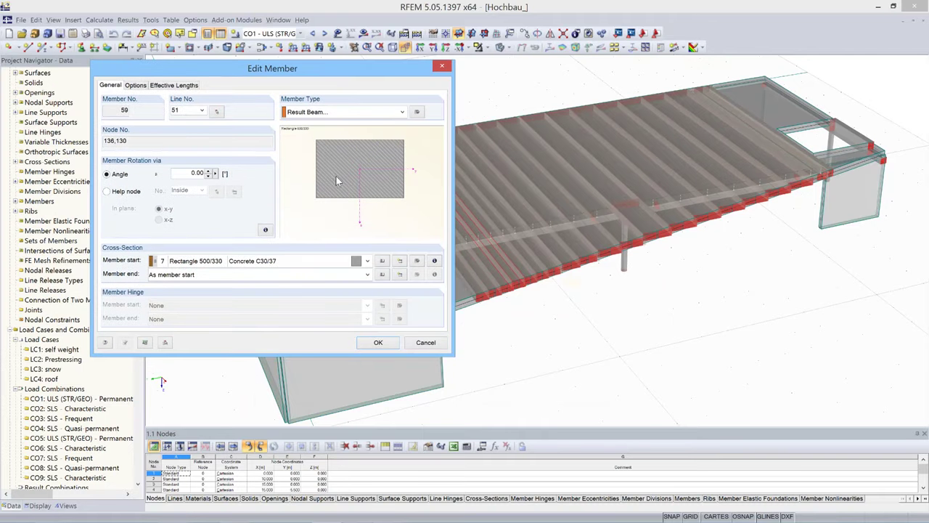
pyautogui.click(418, 112)
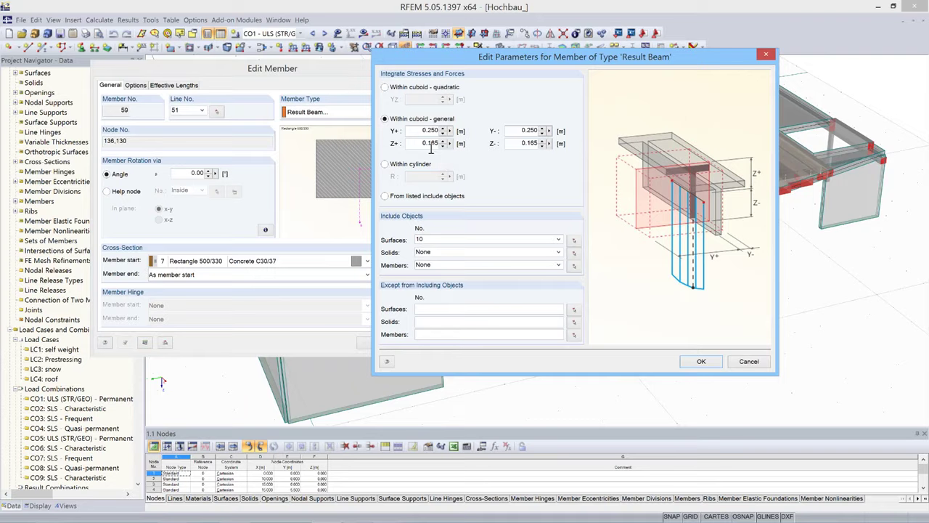
pyautogui.press('ctrl')
pyautogui.press('ctrl')
pyautogui.click(748, 360)
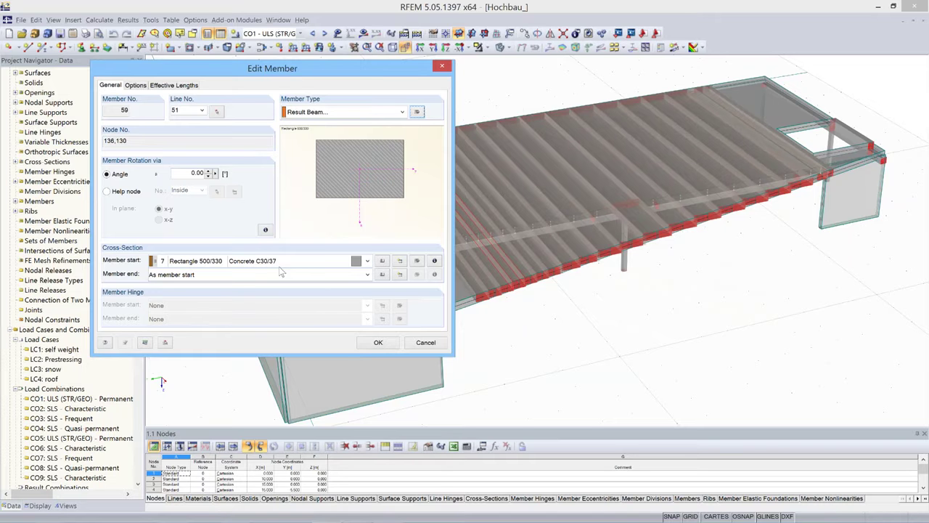
pyautogui.click(433, 347)
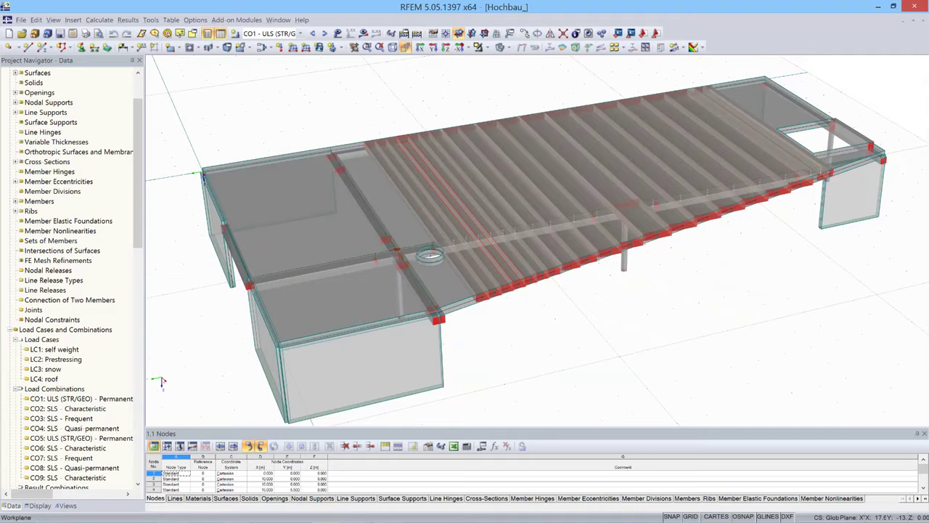
# Examine the ribbed slab in the wireframe display model and return to the solid transparent display model
pyautogui.keyDown('ctrl'); pyautogui.moveTo(688, 301); pyautogui.dragTo(624, 314, button='middle'); pyautogui.keyUp('ctrl')
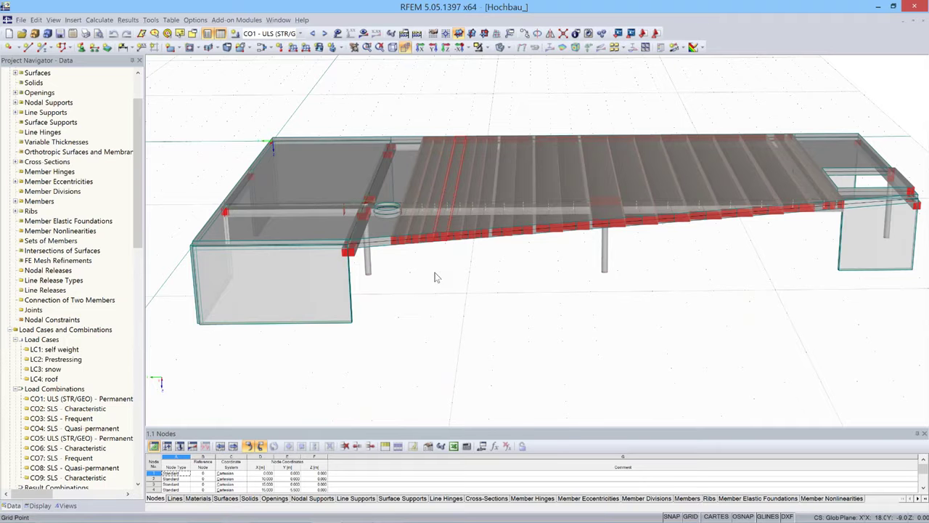
pyautogui.scroll(-1, 435, 277)
pyautogui.keyDown('ctrl'); pyautogui.moveTo(501, 294); pyautogui.dragTo(471, 298, button='middle'); pyautogui.keyUp('ctrl')
pyautogui.click(506, 47)
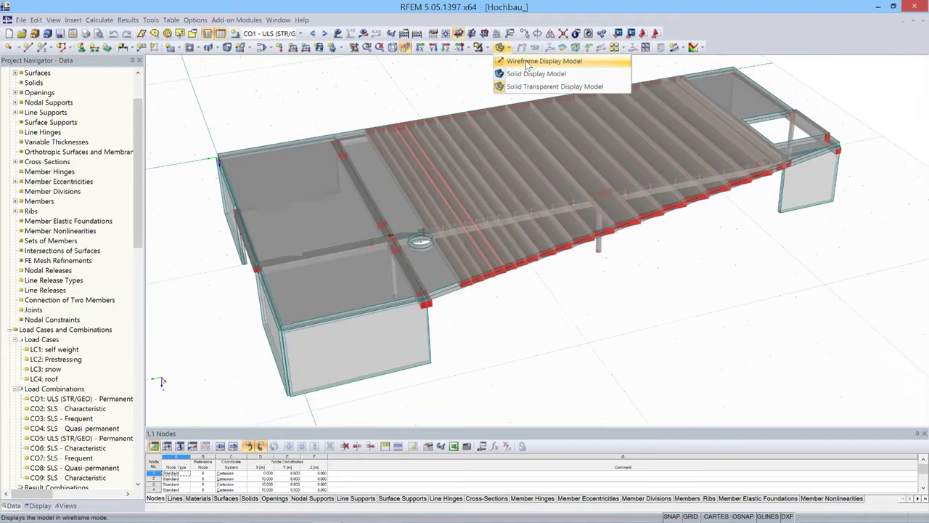
pyautogui.click(528, 63)
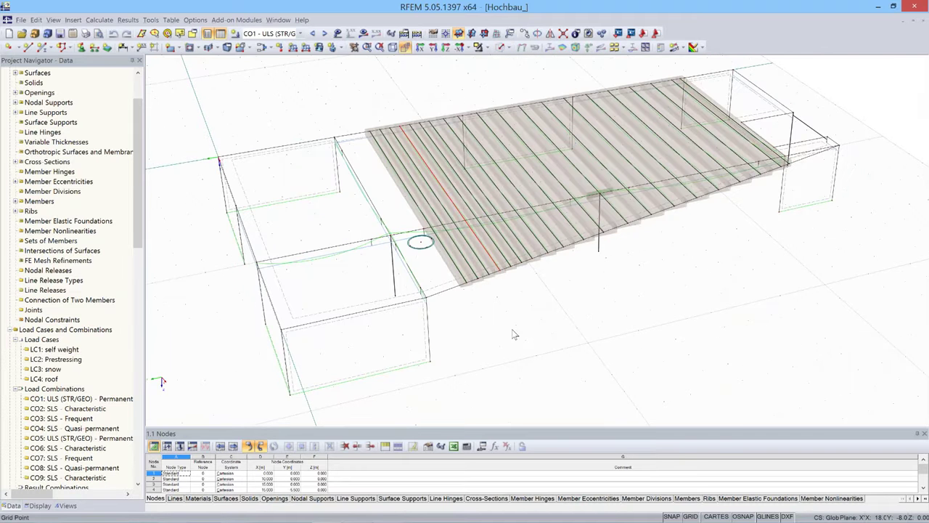
pyautogui.keyDown('ctrl'); pyautogui.moveTo(513, 334); pyautogui.dragTo(506, 313, button='middle'); pyautogui.keyUp('ctrl')
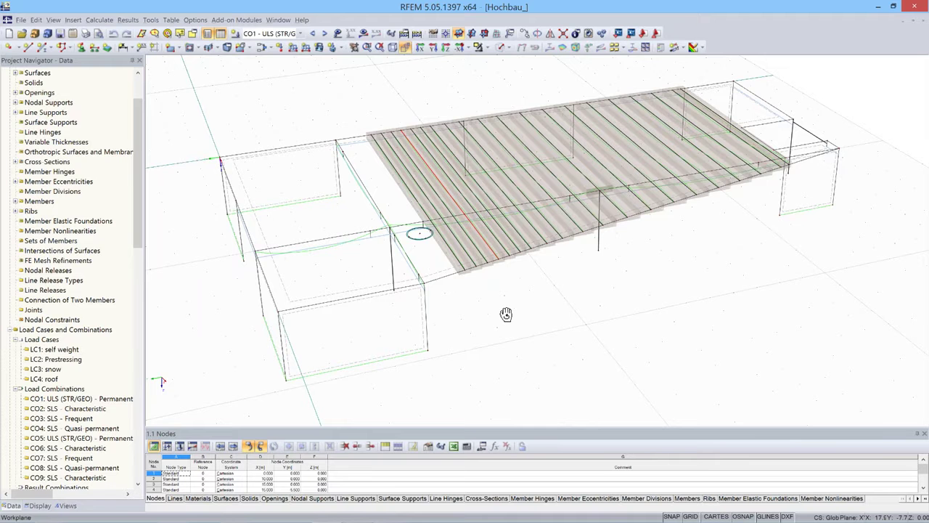
pyautogui.scroll(3, 511, 239)
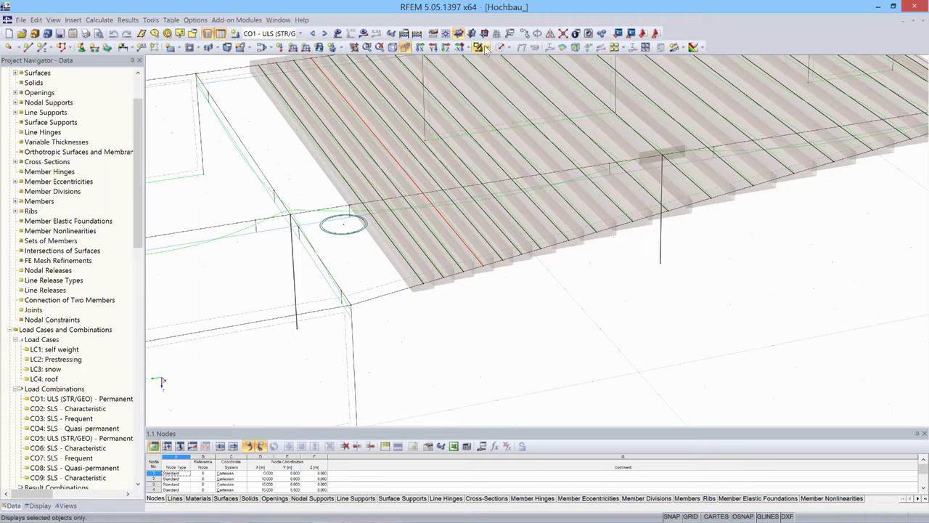
pyautogui.click(508, 47)
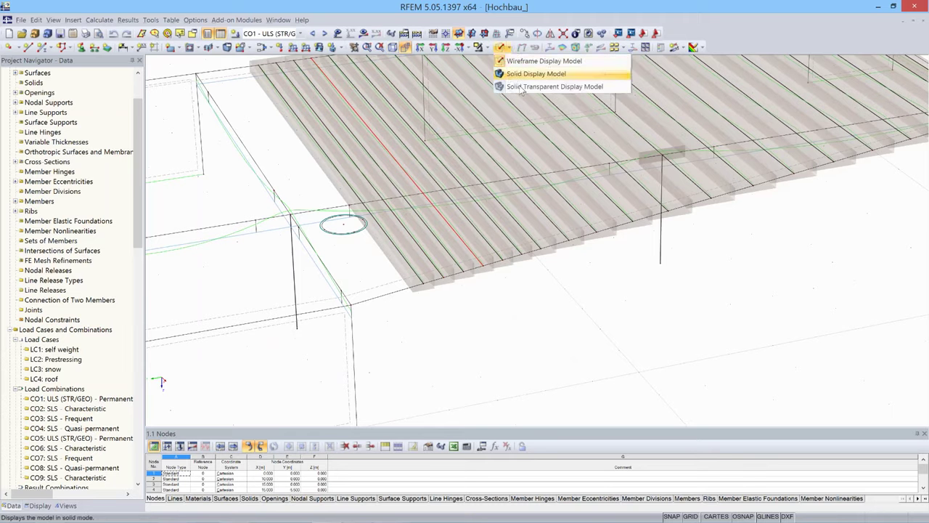
pyautogui.click(523, 86)
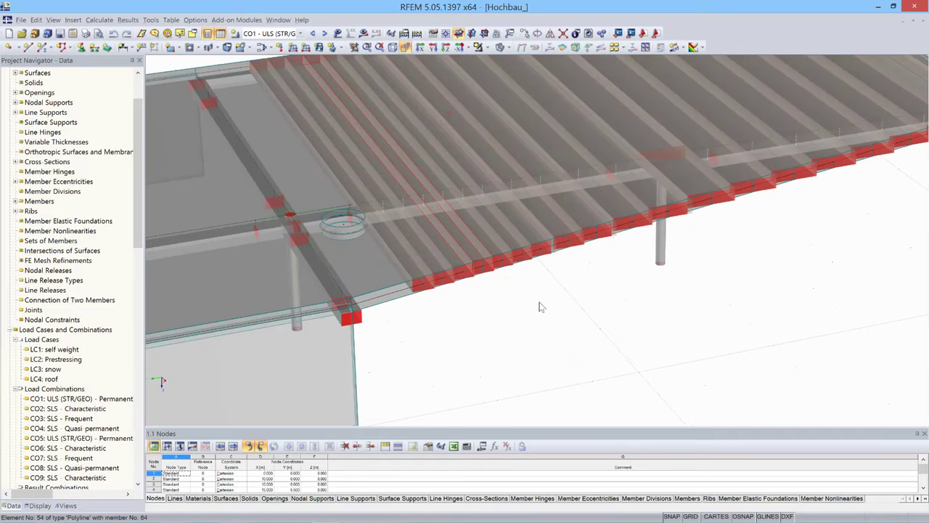
# Inspect the member properties of the rib beside the round opening from below the slab, cancelling without changes
pyautogui.keyDown('ctrl'); pyautogui.moveTo(539, 307); pyautogui.dragTo(536, 236, button='middle'); pyautogui.keyUp('ctrl')
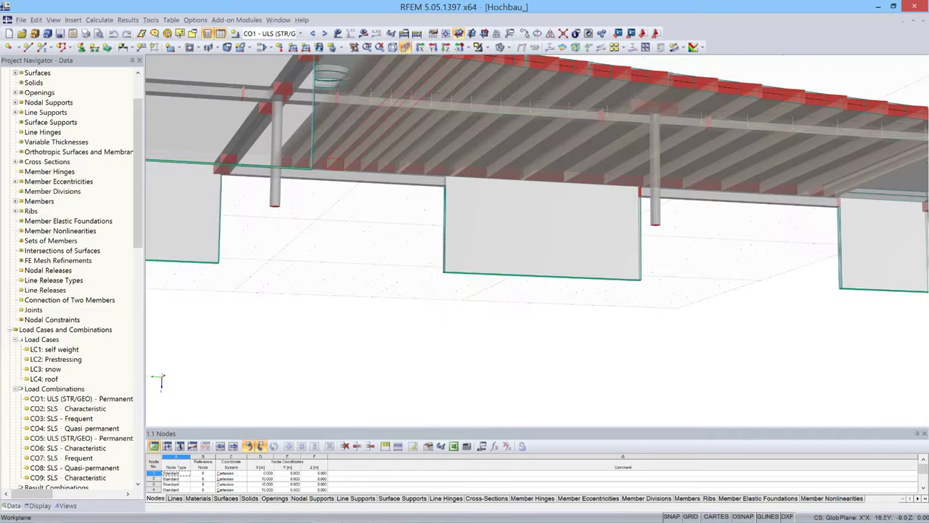
pyautogui.moveTo(300, 101); pyautogui.dragTo(353, 201, button='middle')
pyautogui.doubleClick(353, 201)
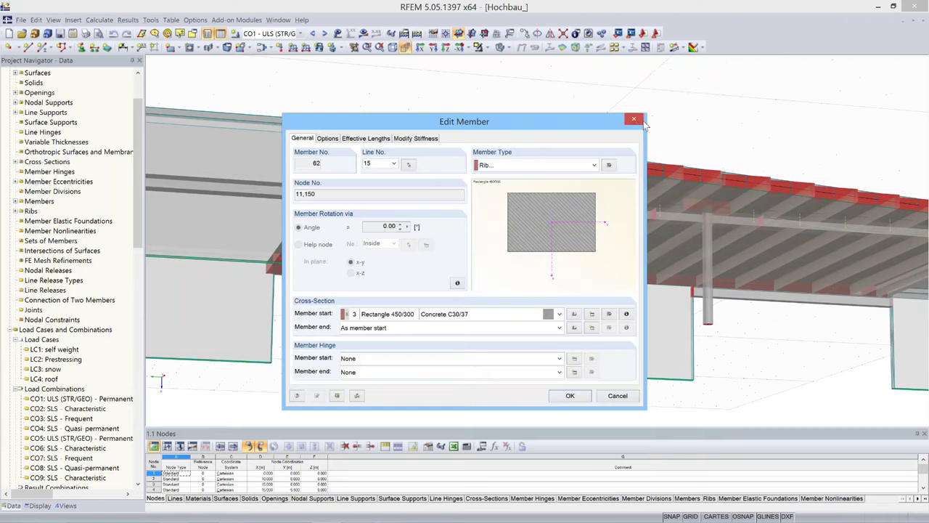
pyautogui.click(617, 396)
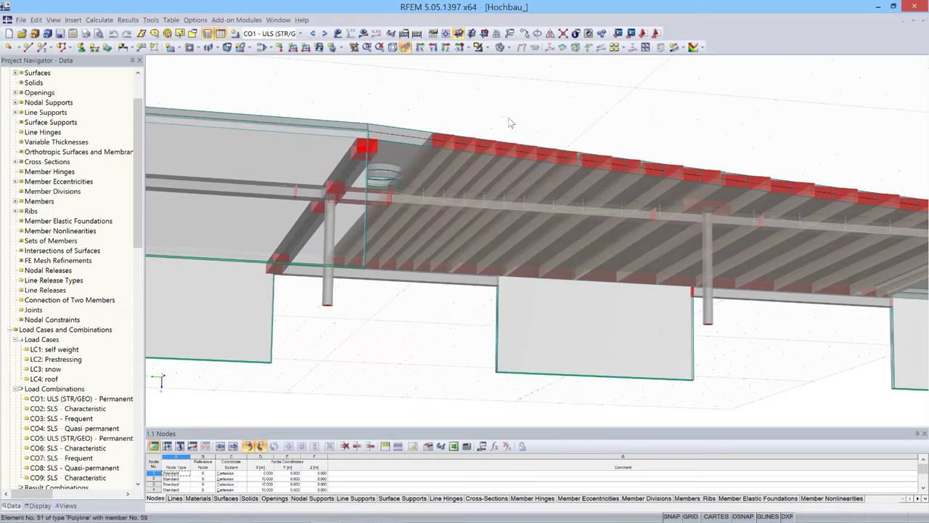
# Launch the RF-TENDON external module for the prestressed concrete model
pyautogui.moveTo(501, 91); pyautogui.dragTo(524, 208, button='middle')
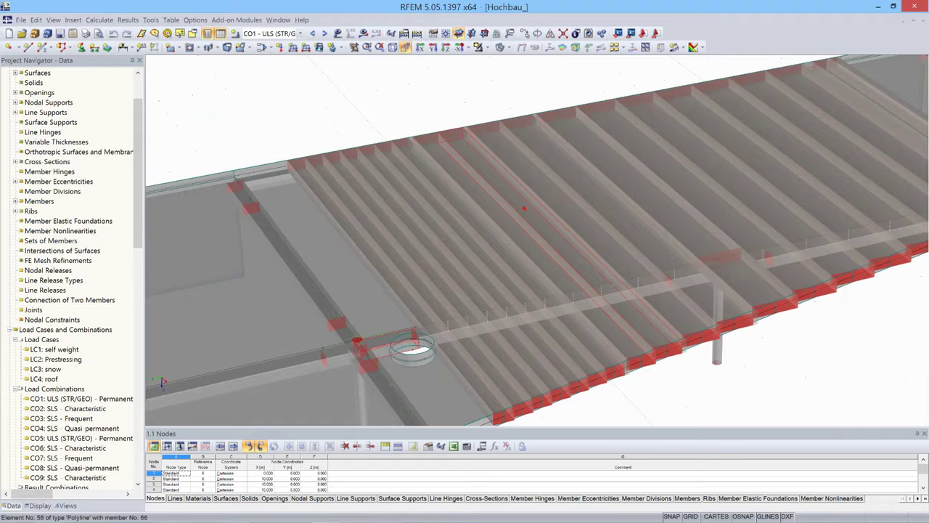
pyautogui.keyDown('ctrl'); pyautogui.moveTo(523, 208); pyautogui.dragTo(412, 296, button='middle'); pyautogui.keyUp('ctrl')
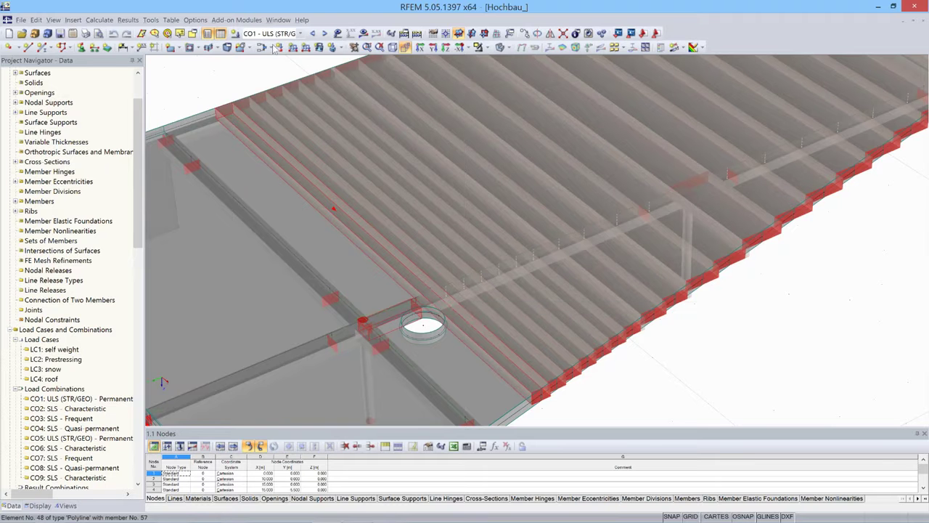
pyautogui.click(256, 22)
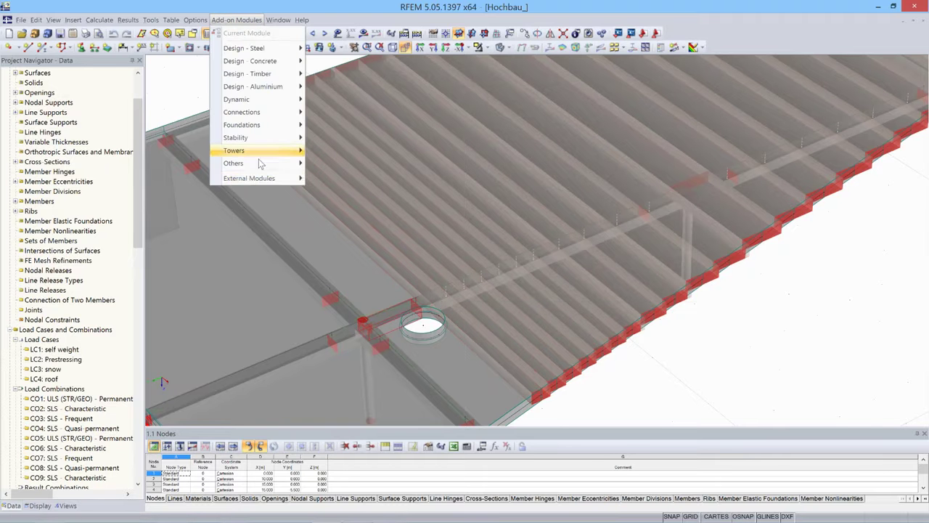
pyautogui.moveTo(269, 179)
pyautogui.click(367, 179)
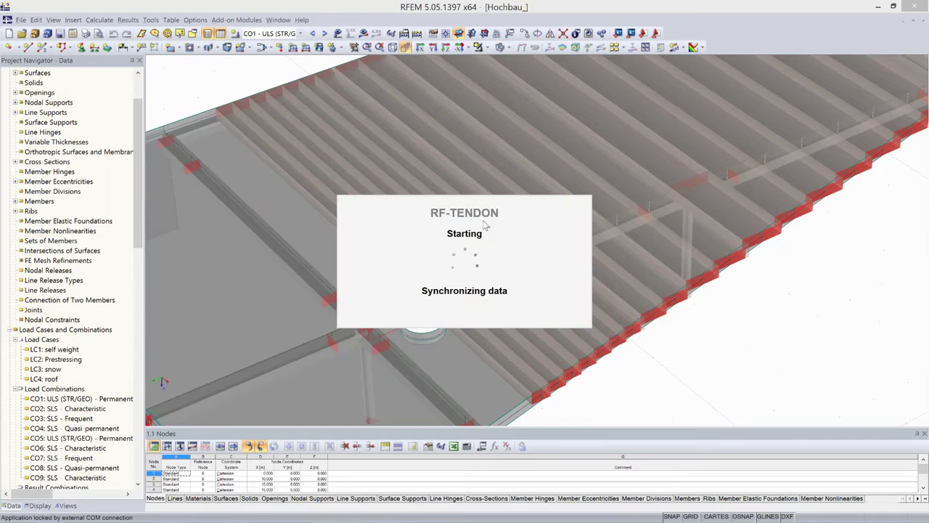
# Switch to the PowerPoint slide show and review the "Modelling in RFEM" slide while the module starts
pyautogui.hotkey('alt', 'Tab')
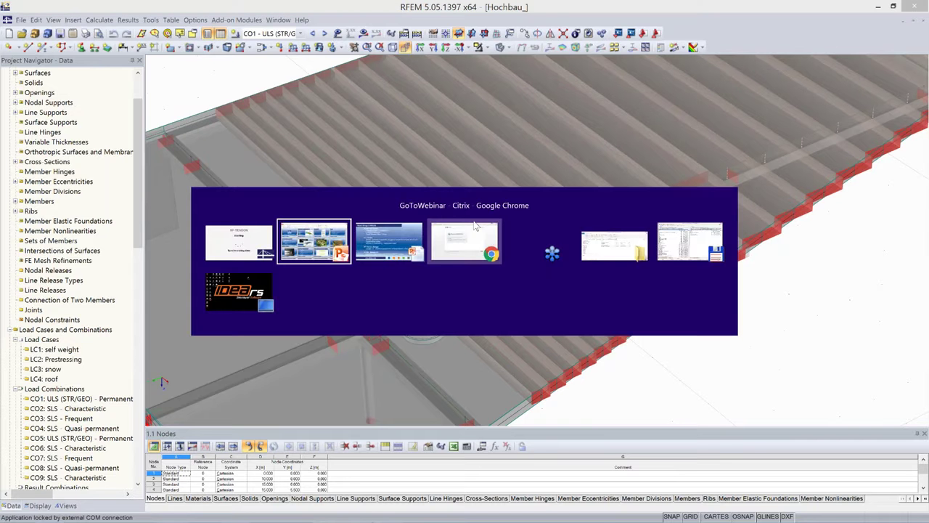
pyautogui.click(475, 226)
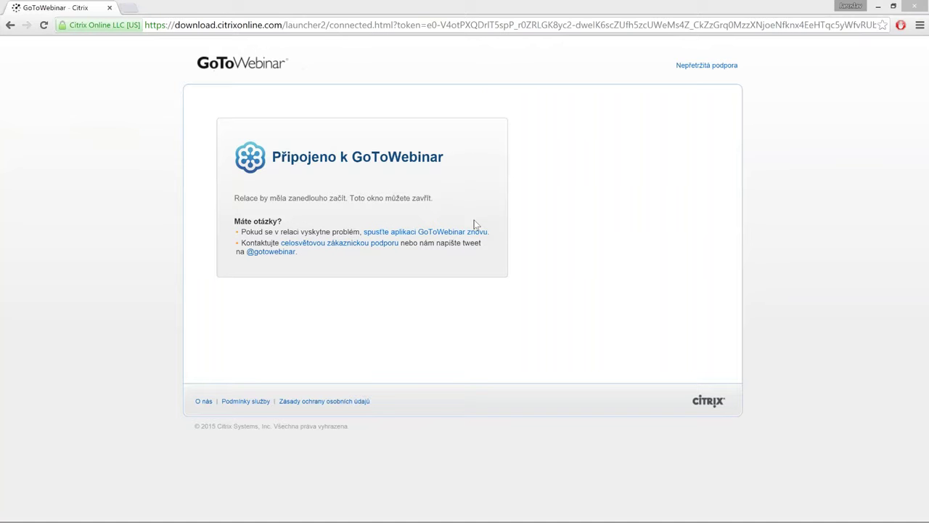
pyautogui.hotkey('alt', 'Tab')
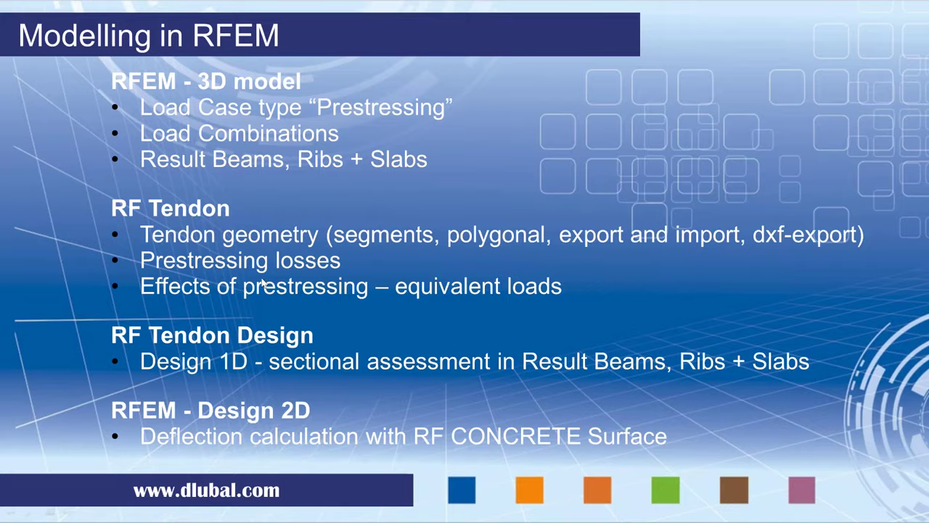
pyautogui.hotkey('alt', 'Tab')
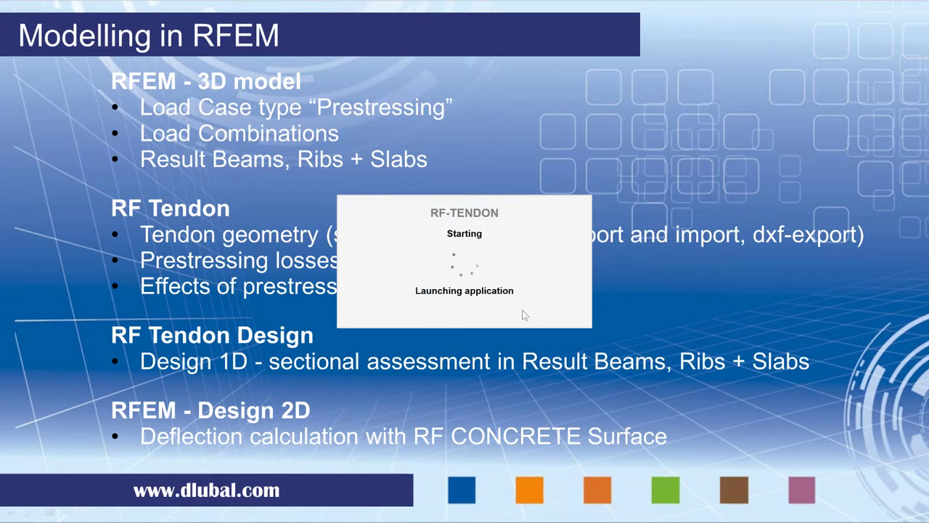
pyautogui.hotkey('alt', 'Tab')
pyautogui.hotkey('alt', 'Tab')
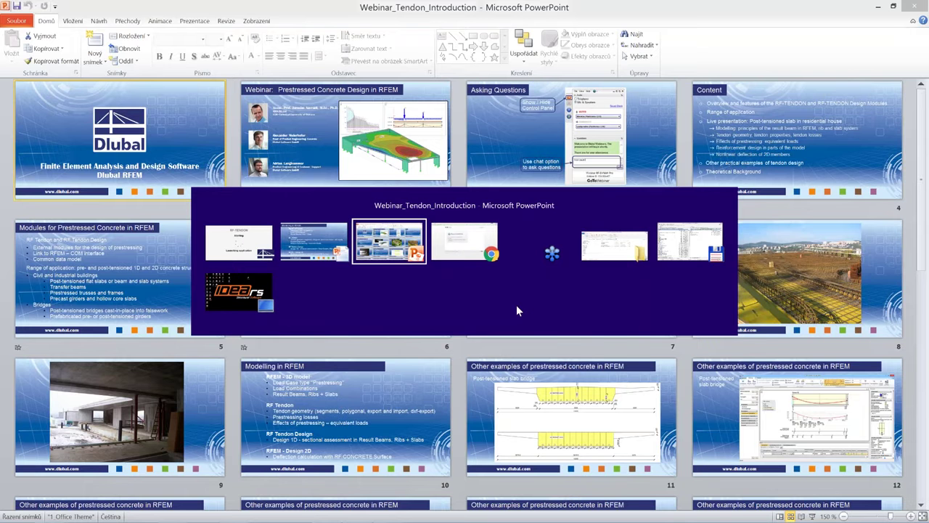
pyautogui.hotkey('alt', 'Tab')
pyautogui.hotkey('alt', 'Tab')
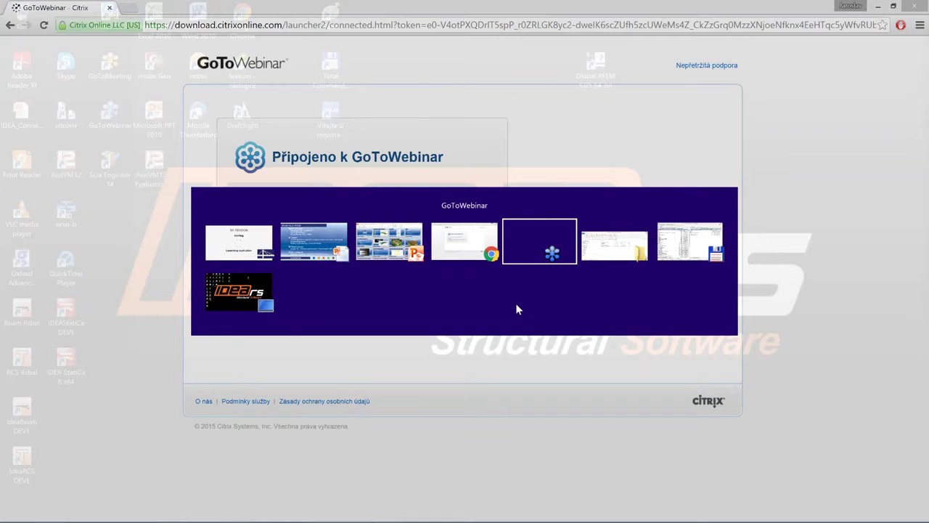
pyautogui.hotkey('alt', 'Tab')
pyautogui.hotkey('alt', 'Tab')
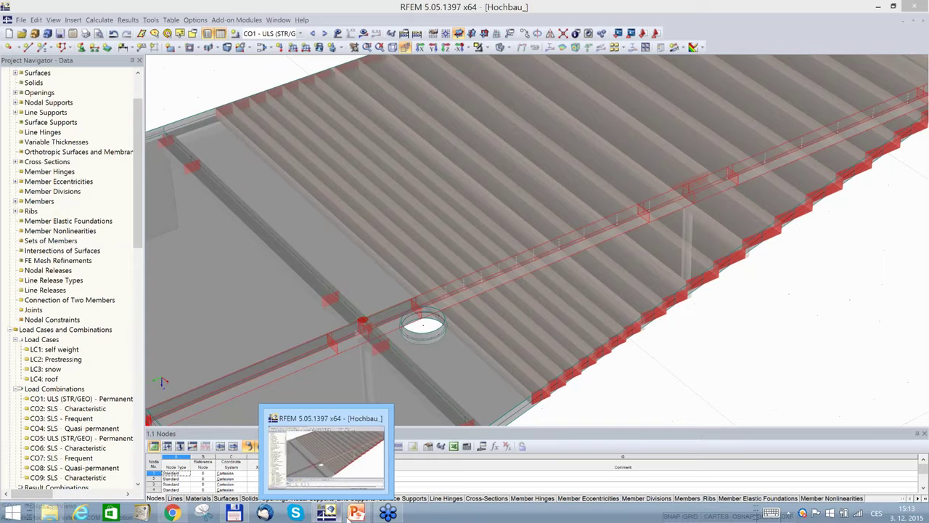
pyautogui.moveTo(363, 513)
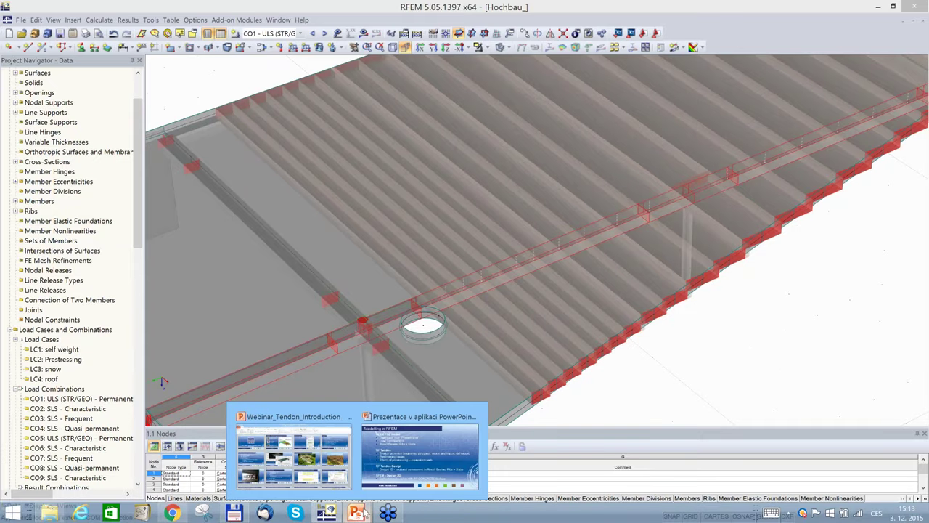
pyautogui.click(419, 451)
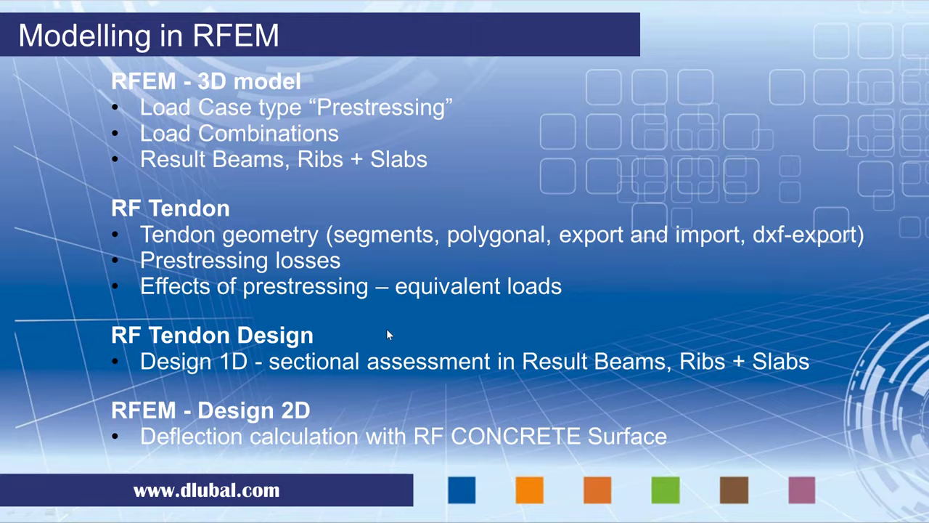
# Switch to RF-TENDON and enlarge the construction stages table so all its rows show
pyautogui.hotkey('alt', 'Tab')
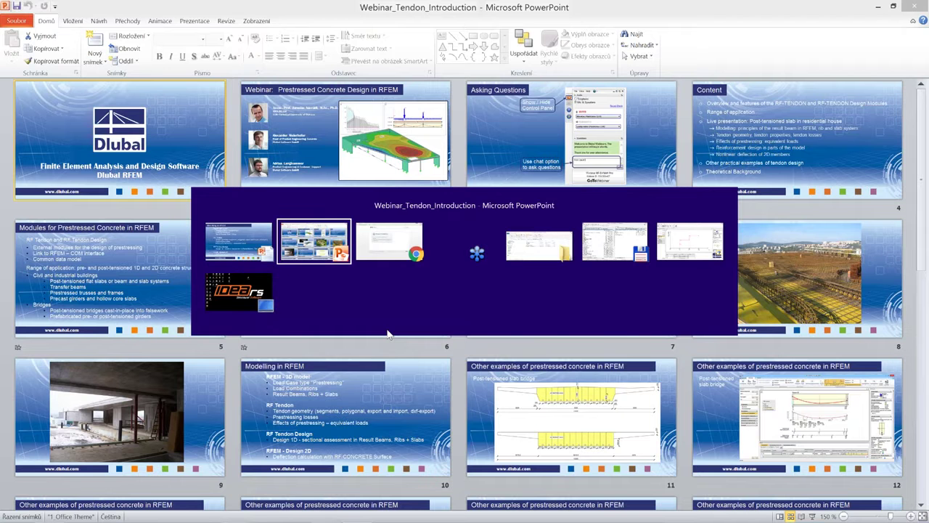
pyautogui.hotkey('alt', 'Tab')
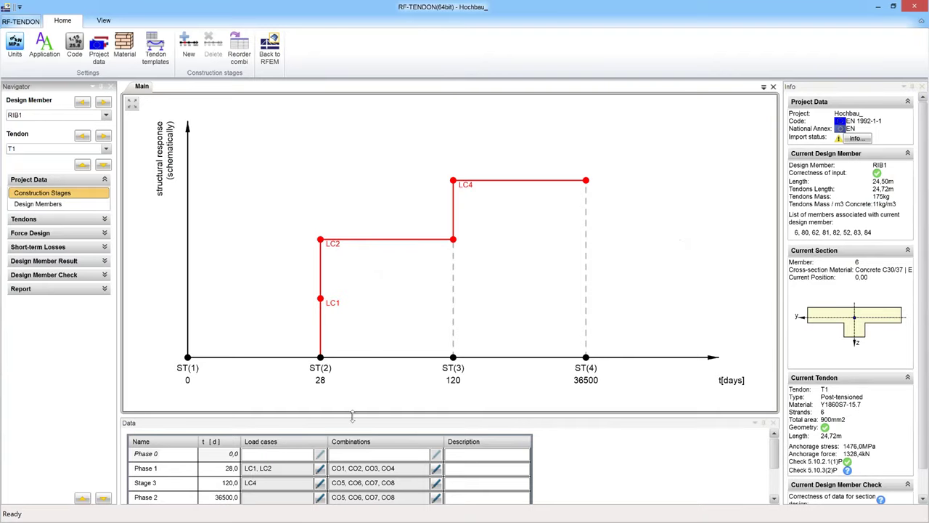
pyautogui.moveTo(358, 414); pyautogui.dragTo(358, 396)
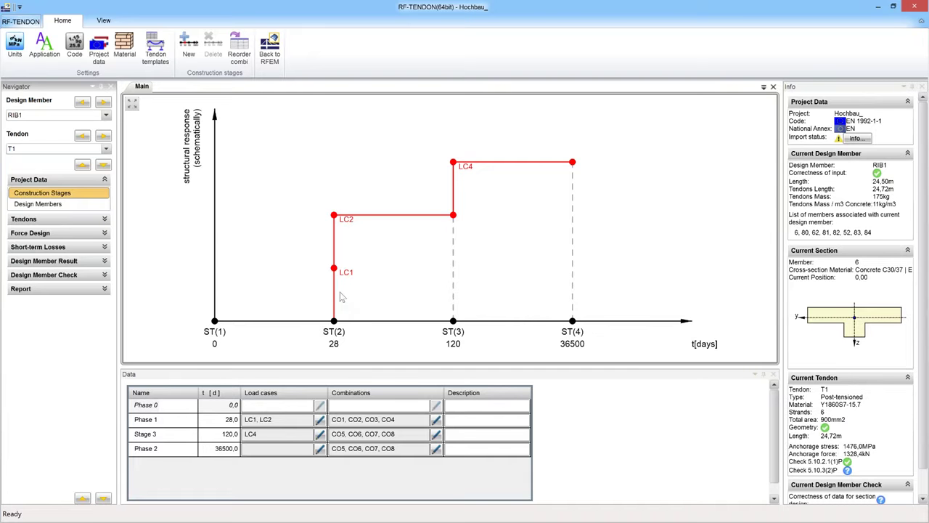
# Examine the load cases LC2 and LC4 along the timeline of the construction stages diagram
pyautogui.click(343, 231)
pyautogui.click(454, 347)
pyautogui.click(455, 174)
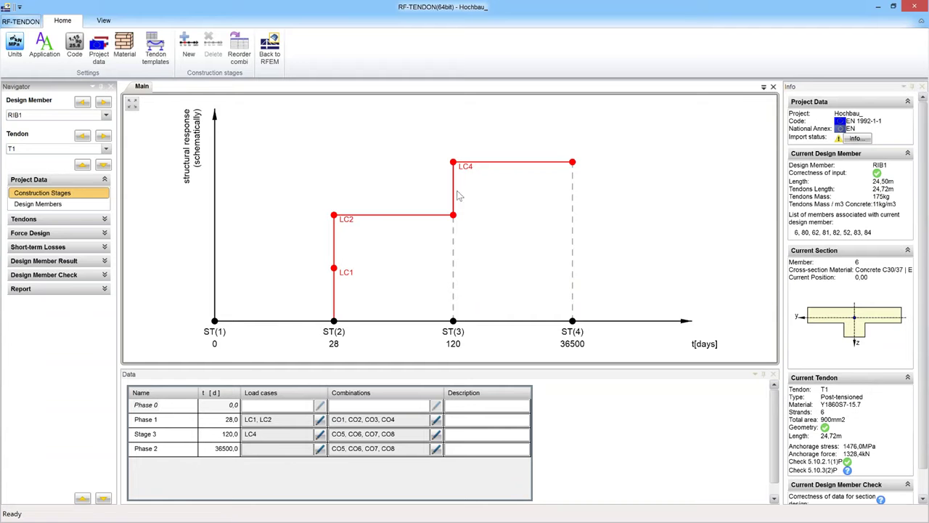
# Inspect the combinations assigned to construction stage Phase 1 in a widened selection dialog, cancelling without changes
pyautogui.click(437, 423)
pyautogui.click(437, 421)
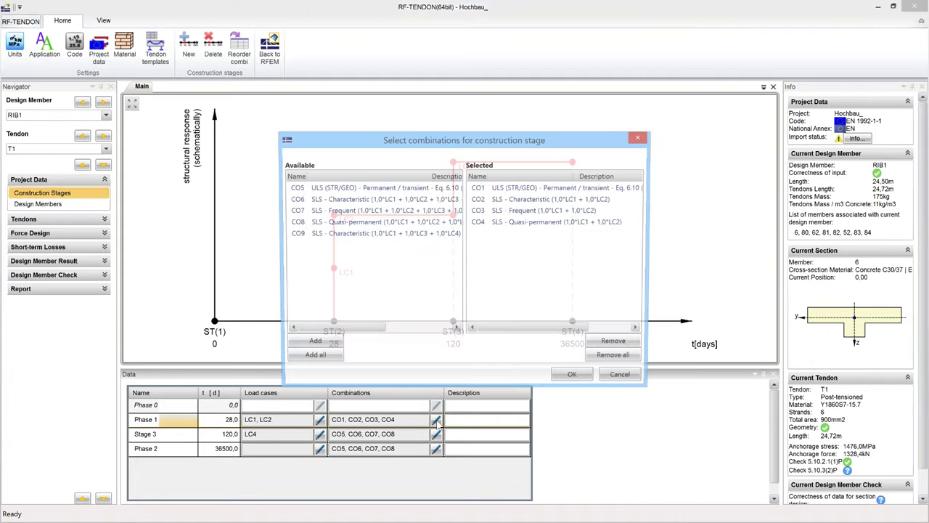
pyautogui.moveTo(657, 238); pyautogui.dragTo(822, 241)
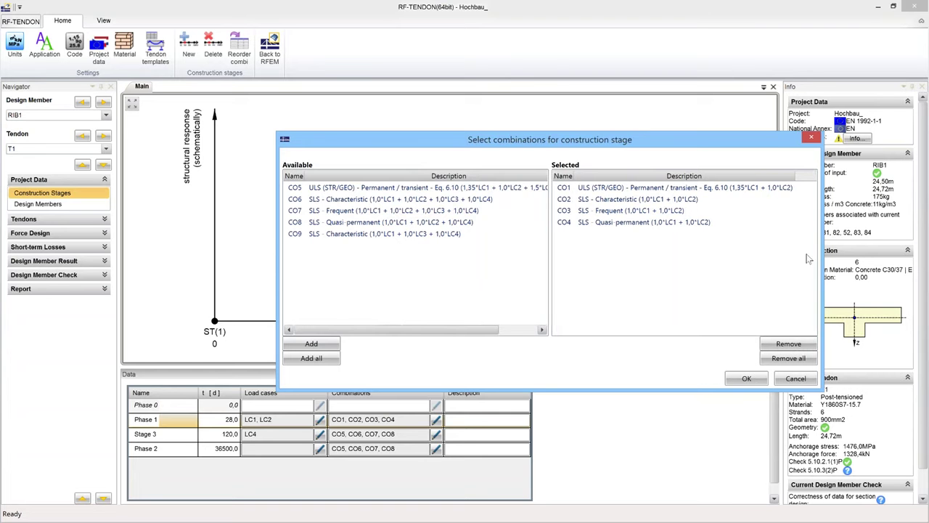
pyautogui.click(797, 378)
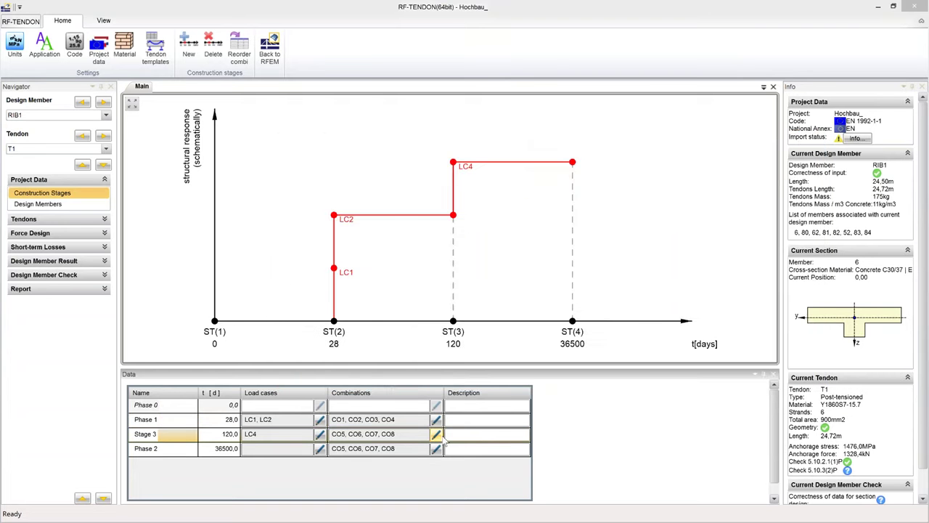
# Inspect the combinations assigned to construction stage Stage 3 with their full descriptions, cancelling without changes
pyautogui.click(436, 434)
pyautogui.moveTo(667, 249); pyautogui.dragTo(819, 254)
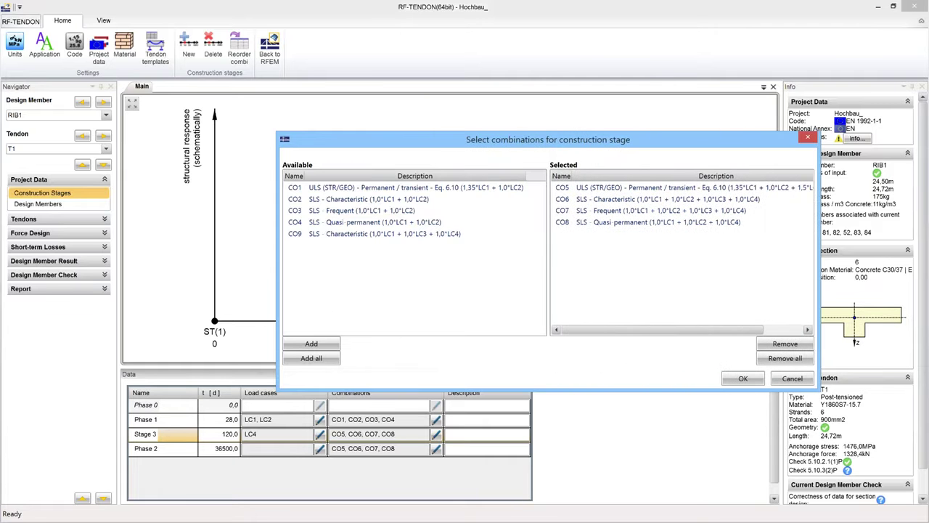
pyautogui.click(730, 224)
pyautogui.click(732, 253)
pyautogui.click(793, 379)
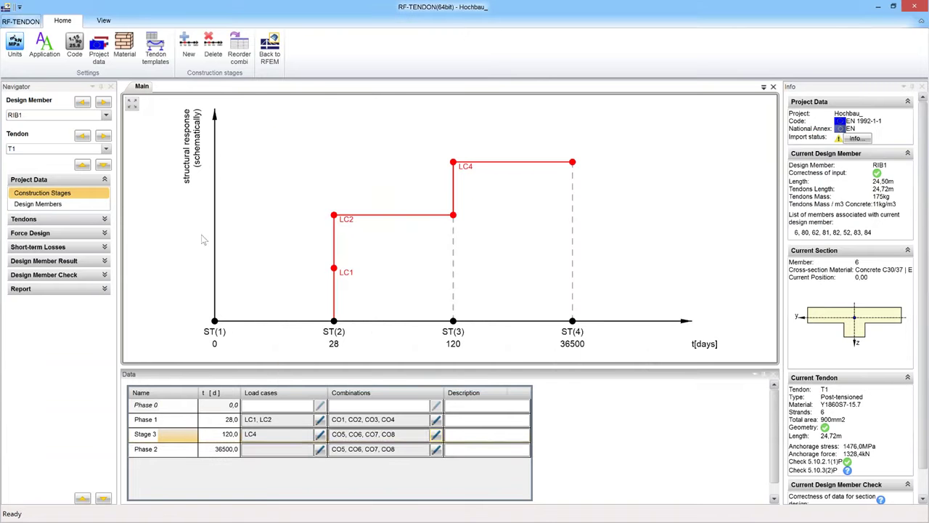
# Open the design members overview and examine rib RIB1 within the slab structure in the 3D view
pyautogui.click(25, 206)
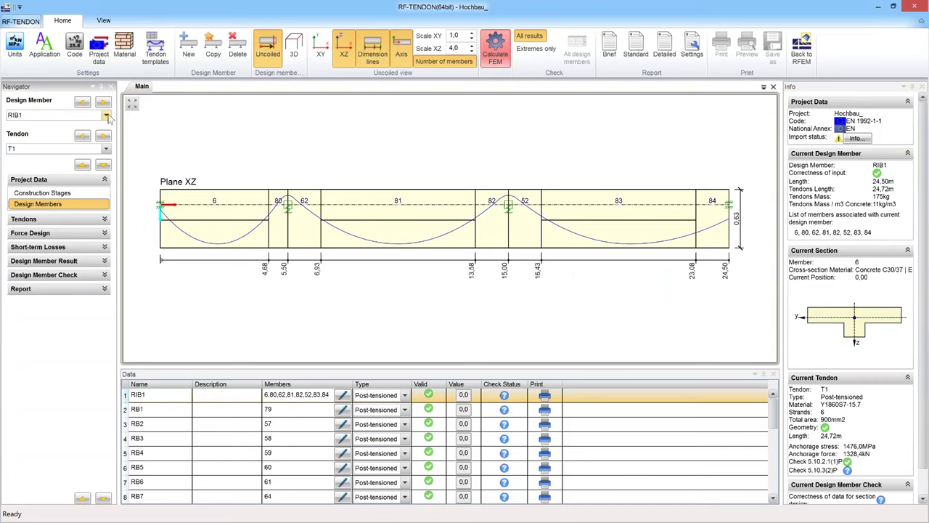
pyautogui.click(293, 54)
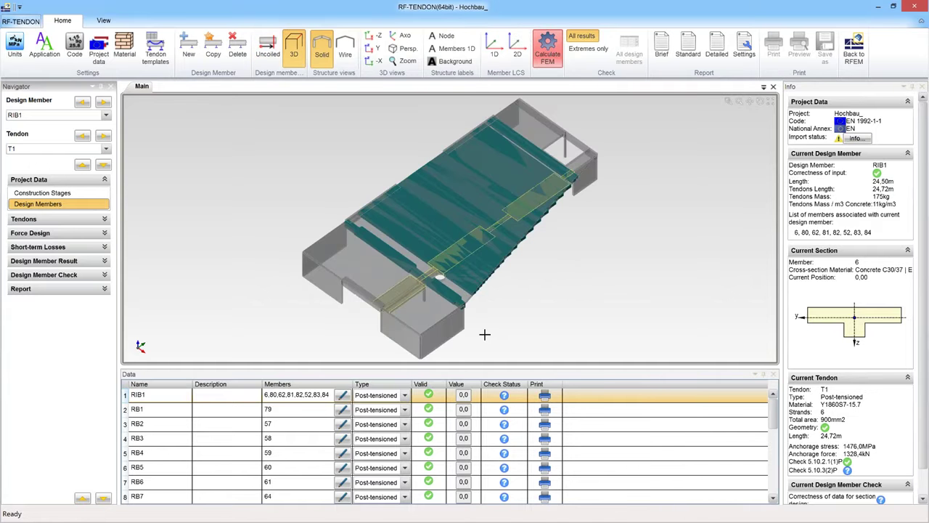
pyautogui.moveTo(485, 334); pyautogui.dragTo(512, 247, button='middle')
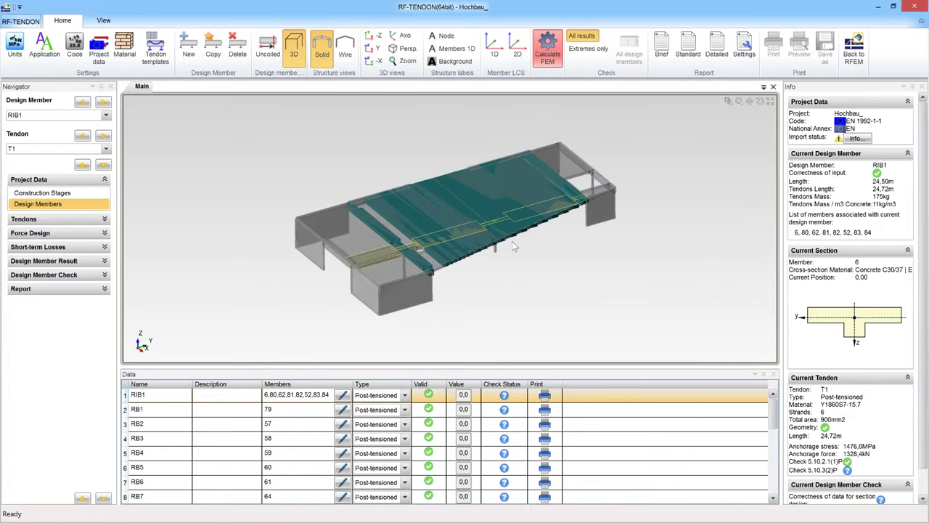
pyautogui.scroll(2, 511, 247)
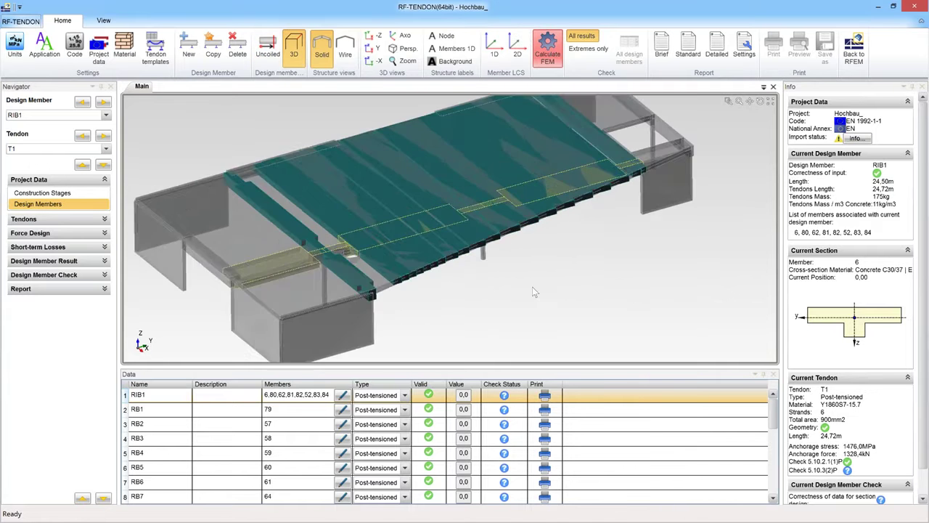
pyautogui.moveTo(533, 289); pyautogui.dragTo(252, 252, button='middle')
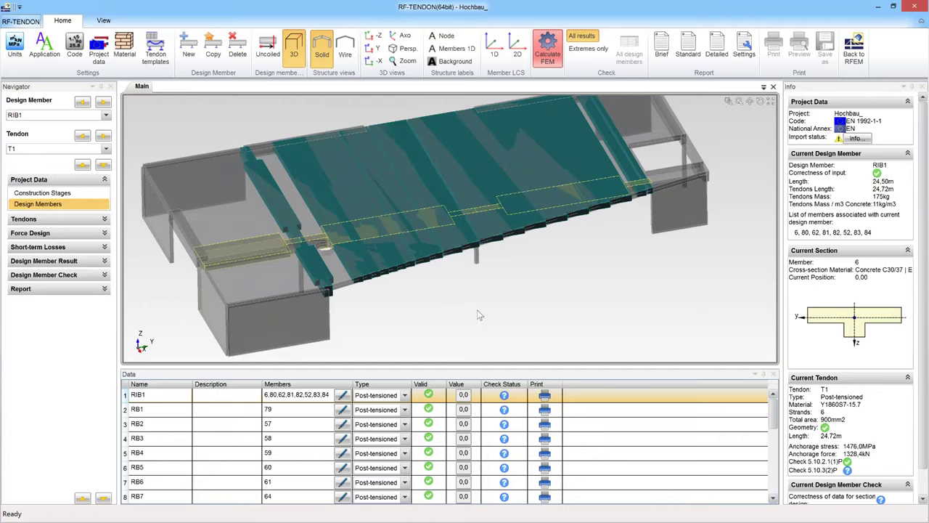
pyautogui.keyDown('ctrl'); pyautogui.moveTo(473, 299); pyautogui.dragTo(482, 302, button='middle'); pyautogui.keyUp('ctrl')
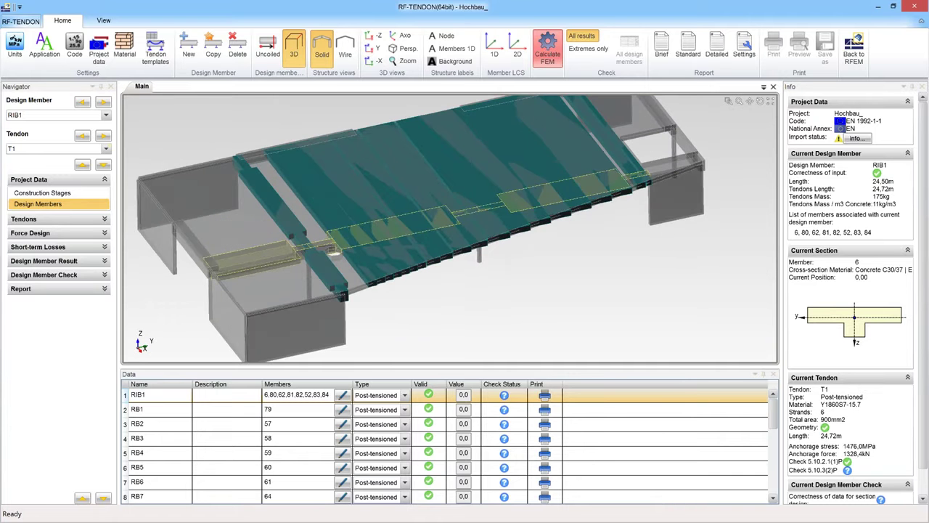
# Make RB5 the current design member, check its location in the 3D model and show it uncoiled
pyautogui.click(106, 114)
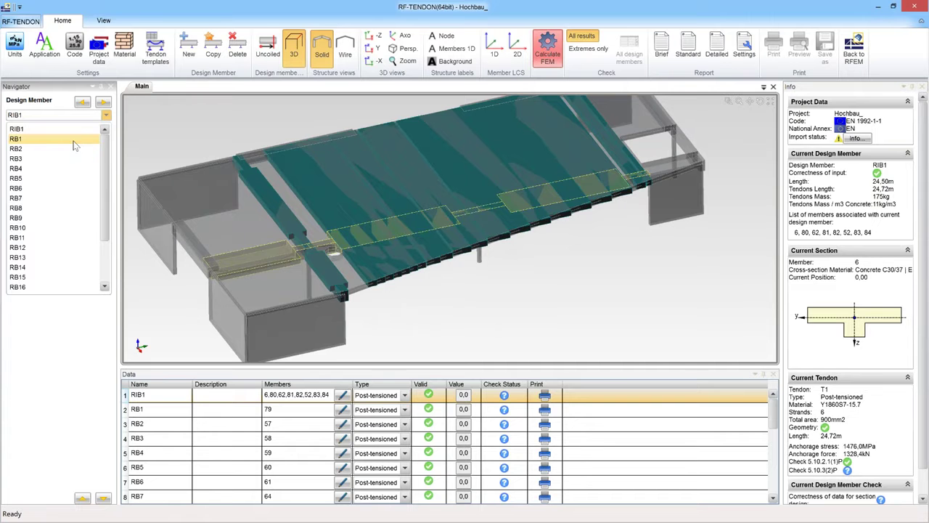
pyautogui.click(74, 139)
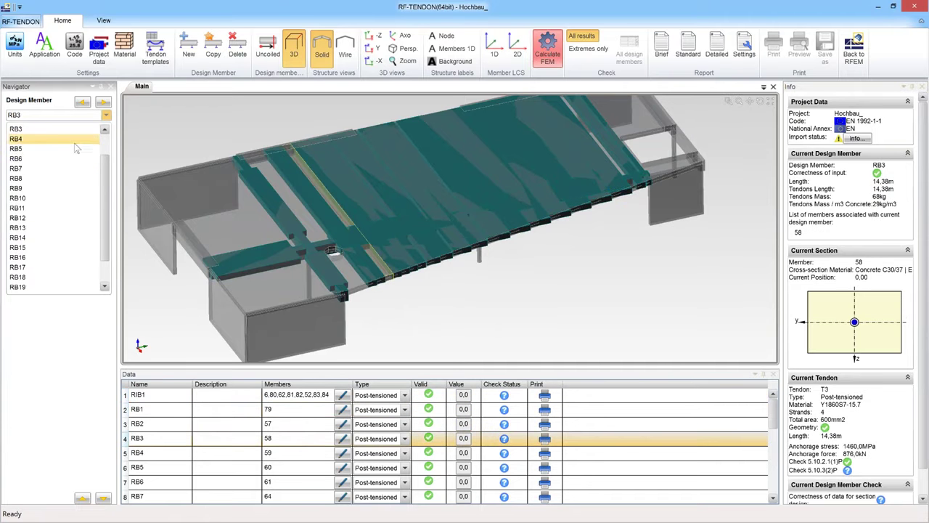
pyautogui.click(71, 149)
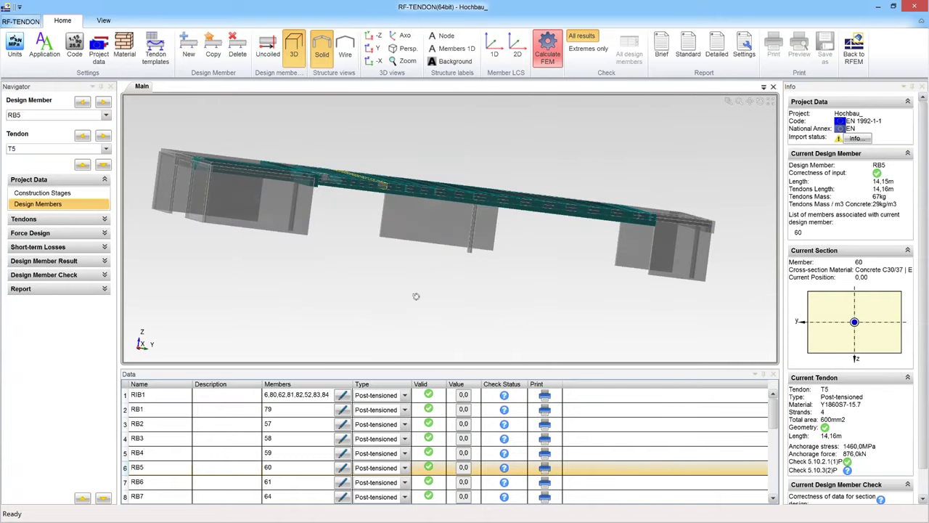
pyautogui.keyDown('ctrl'); pyautogui.moveTo(416, 296); pyautogui.dragTo(461, 324, button='middle'); pyautogui.keyUp('ctrl')
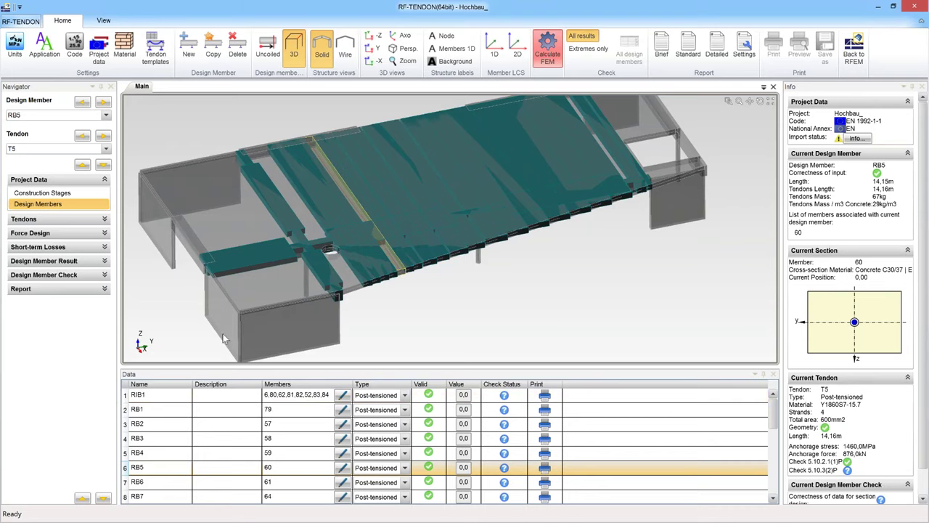
pyautogui.click(271, 45)
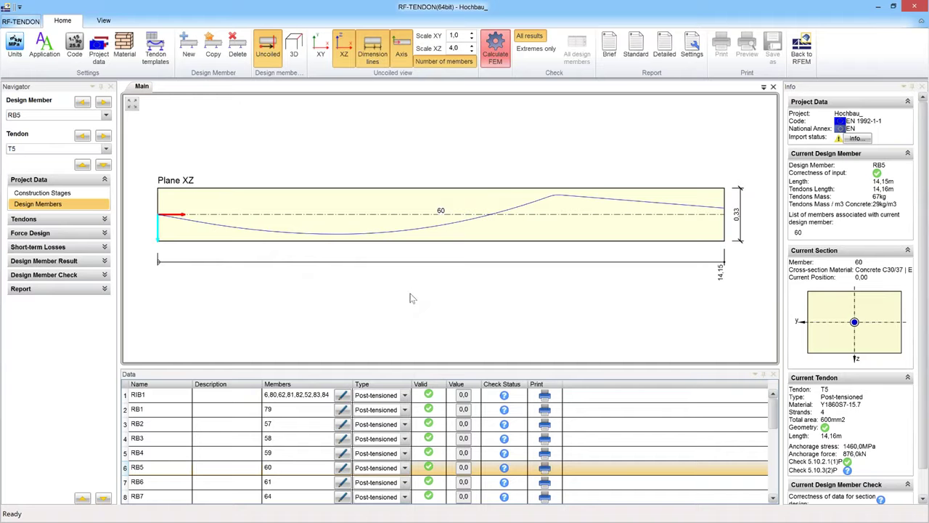
# Open the tendons layout of RB5 with both the XY and XZ planes displayed and set Scale XZ to 1,0
pyautogui.click(75, 220)
pyautogui.click(62, 233)
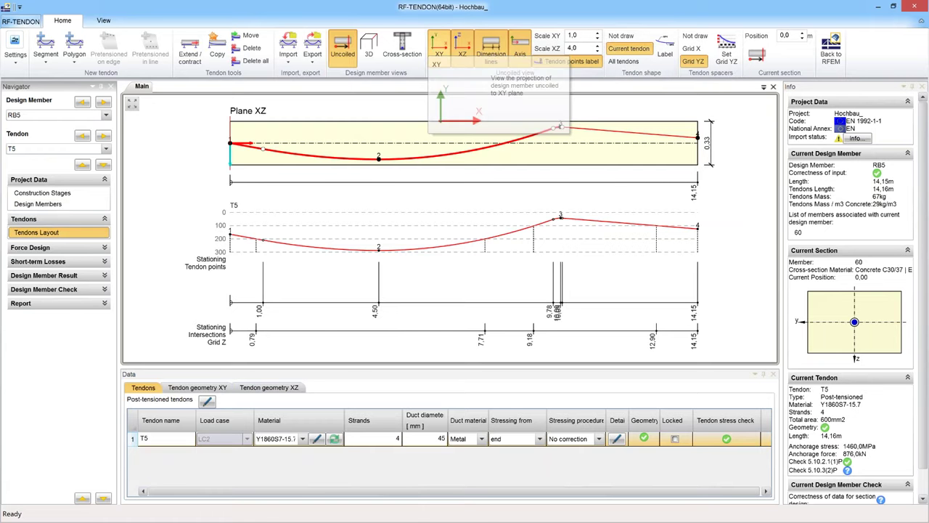
pyautogui.click(597, 52)
pyautogui.click(597, 52)
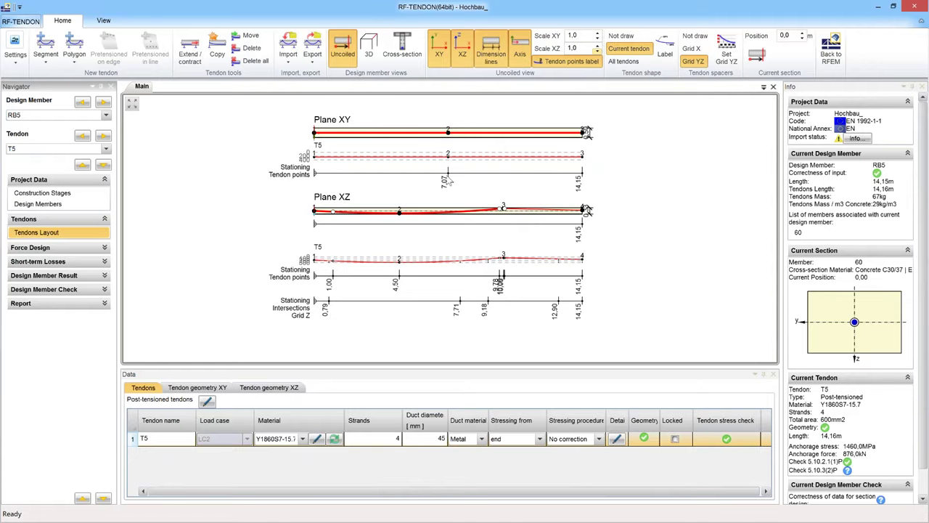
# Examine tendon T5 in the XY and XZ planes and hide the XY projection
pyautogui.click(336, 125)
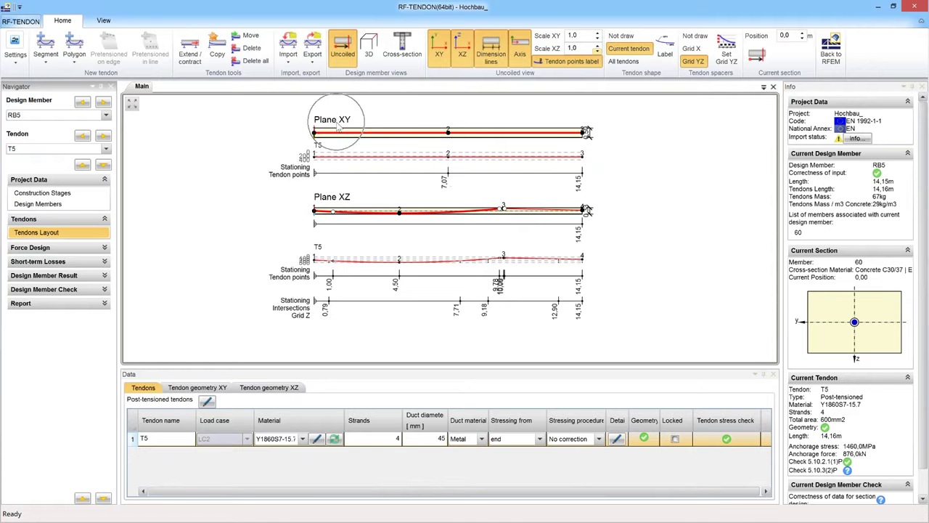
pyautogui.click(331, 215)
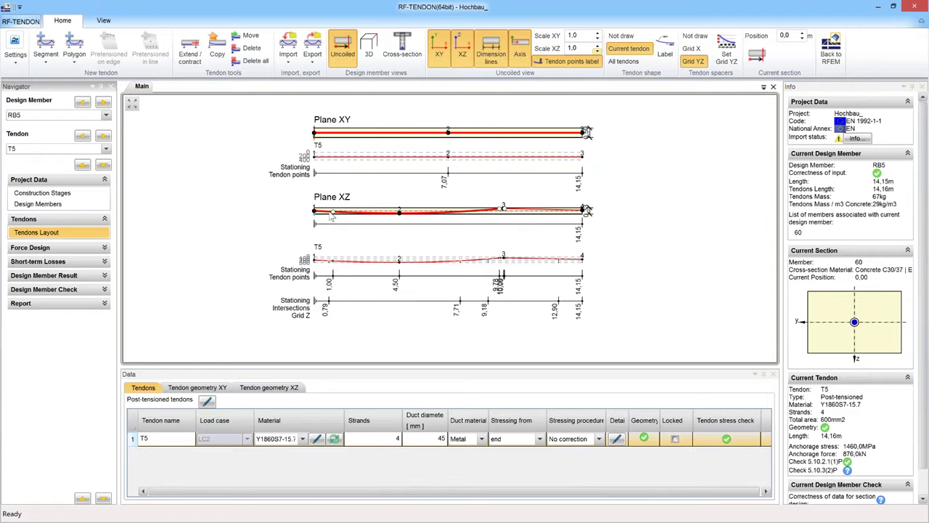
pyautogui.click(331, 214)
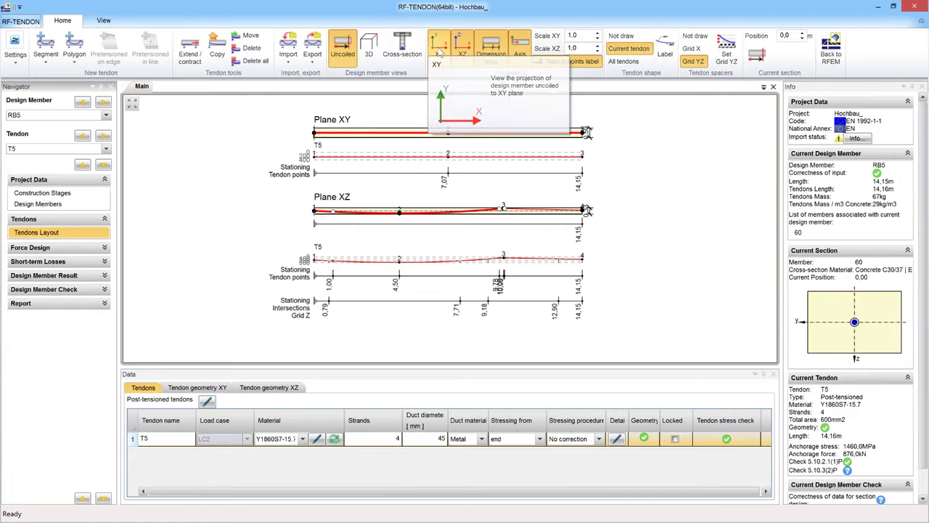
pyautogui.click(439, 51)
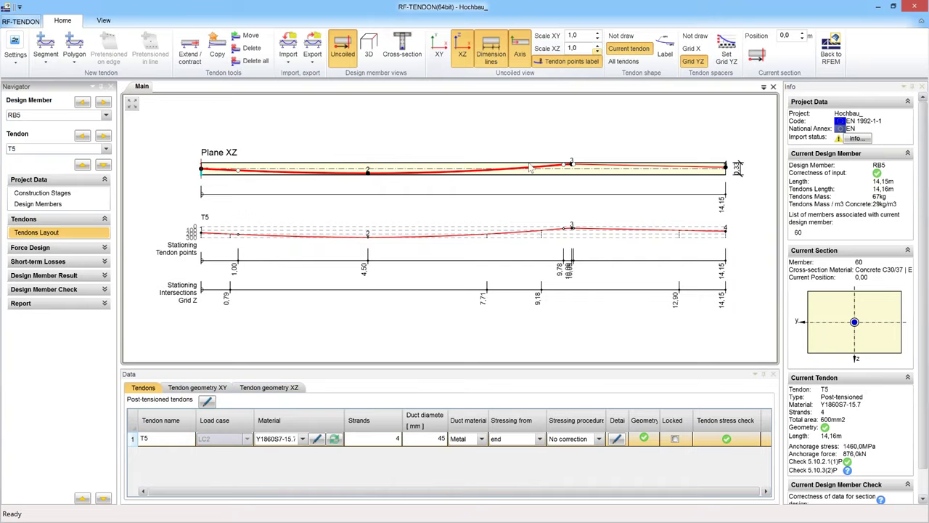
# Set Scale XZ to 4,0 and bring the whole XZ drawing of tendon T5 into view
pyautogui.click(597, 46)
pyautogui.click(597, 46)
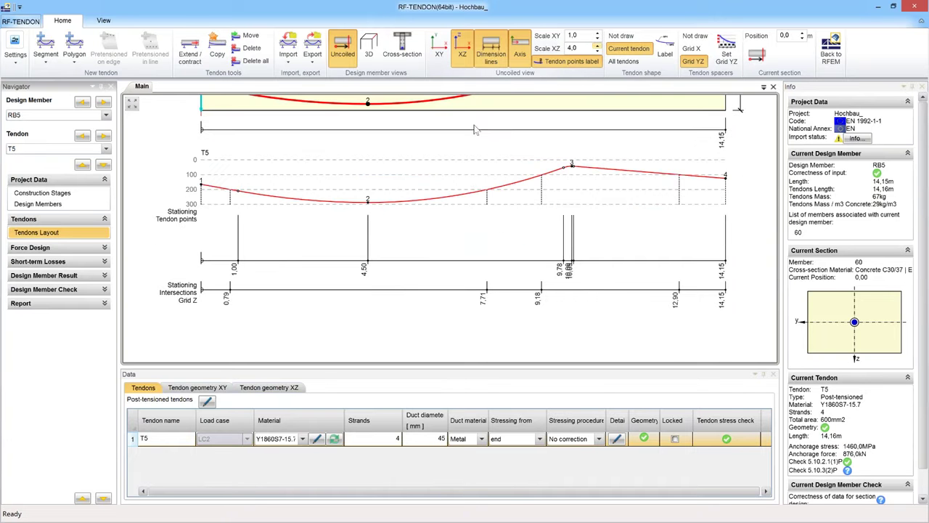
pyautogui.scroll(-3, 470, 180)
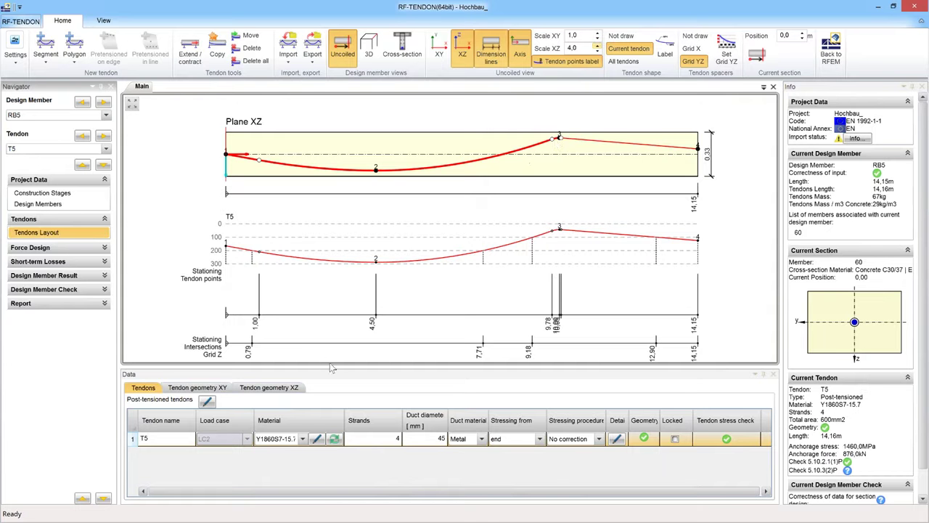
# Open the XZ geometry data of T5 at tendon point 2, turn off the tendon shape drawing and enlarge the data area
pyautogui.press('ctrl')
pyautogui.click(375, 170)
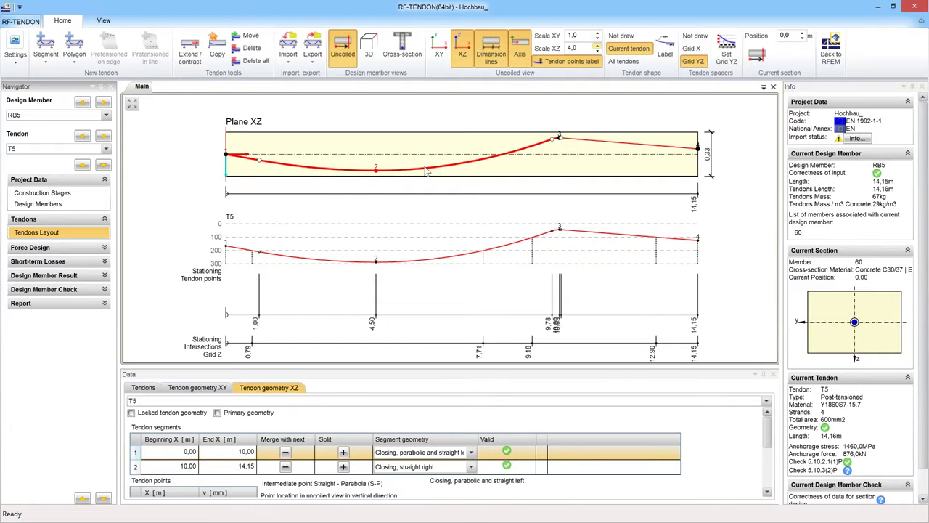
pyautogui.click(262, 386)
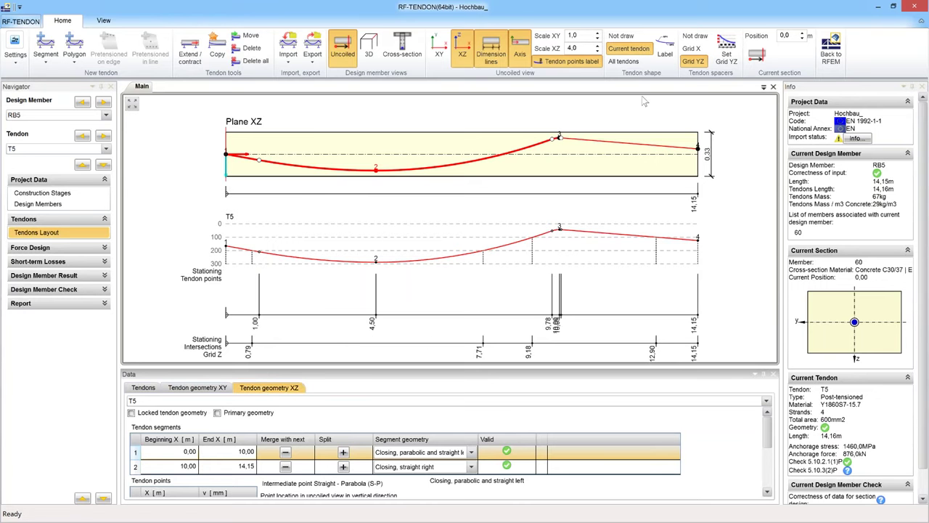
pyautogui.click(621, 36)
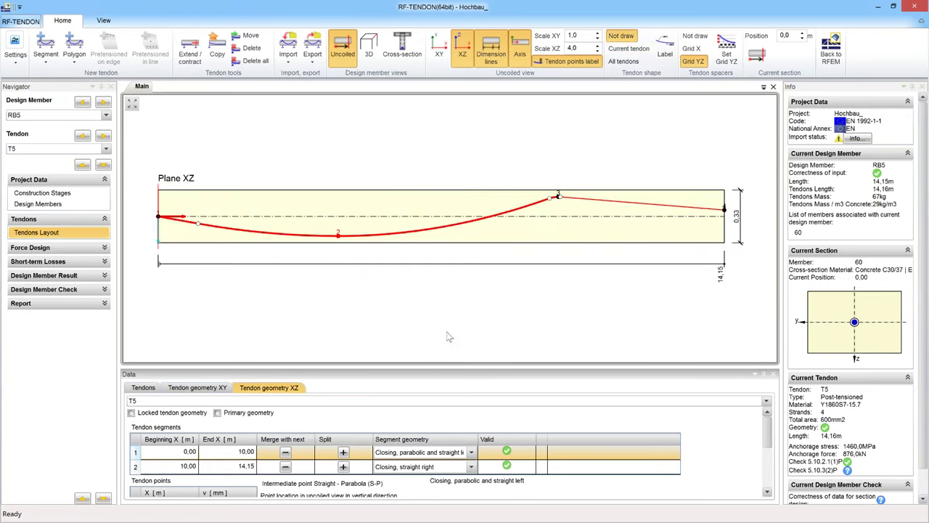
pyautogui.moveTo(428, 365); pyautogui.dragTo(436, 170)
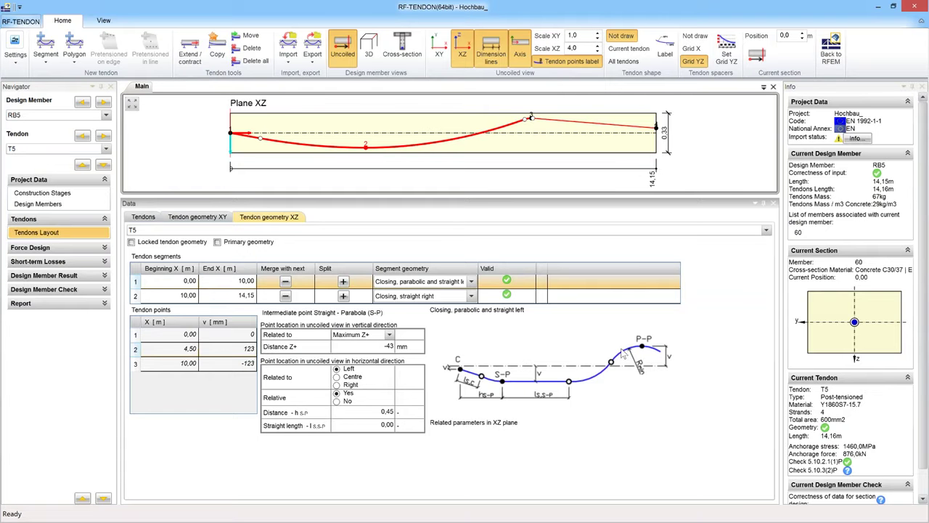
# Examine the geometry options for segment 1 of T5 and the closing point data of segment 2
pyautogui.click(471, 283)
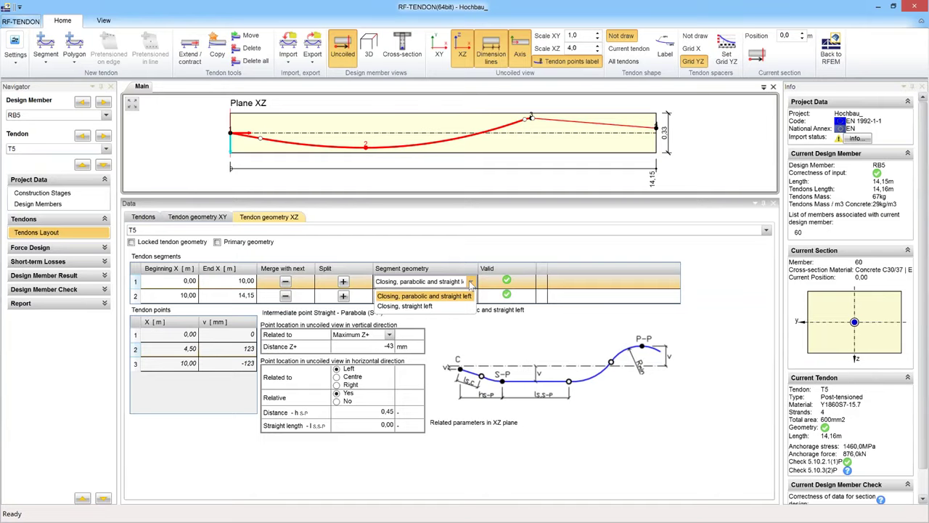
pyautogui.click(472, 283)
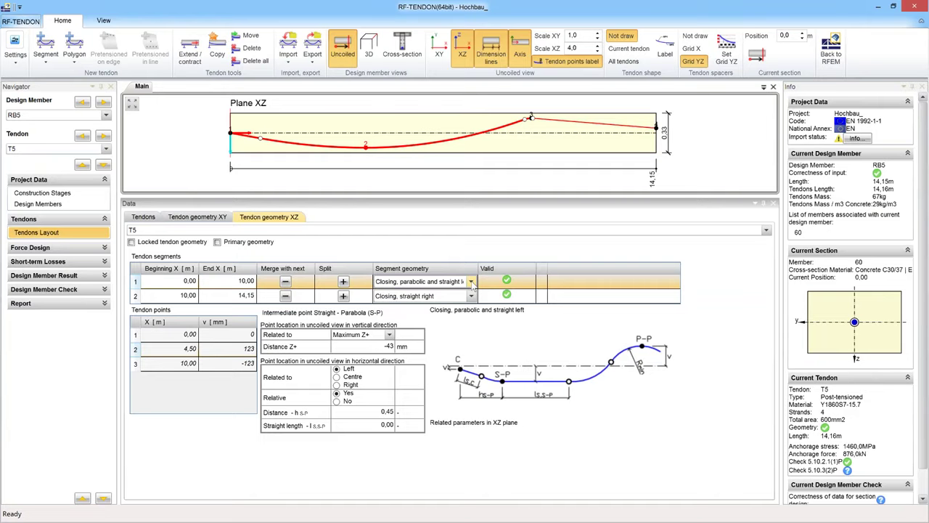
pyautogui.click(471, 282)
pyautogui.click(471, 282)
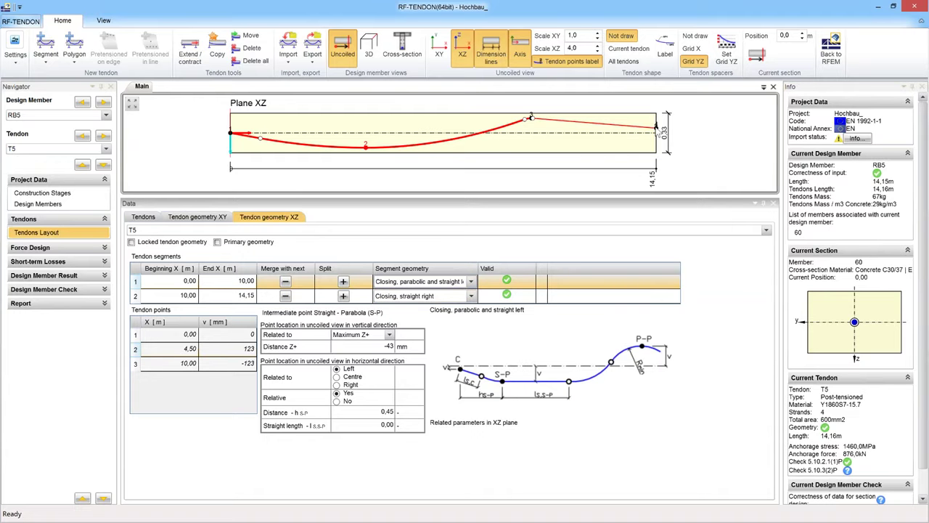
pyautogui.click(656, 128)
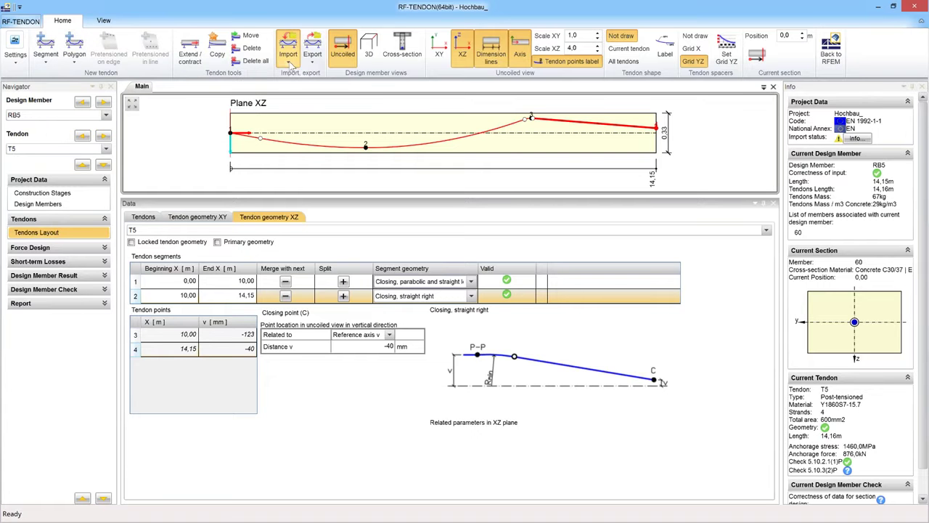
# Review the available options for importing and exporting tendons
pyautogui.click(294, 63)
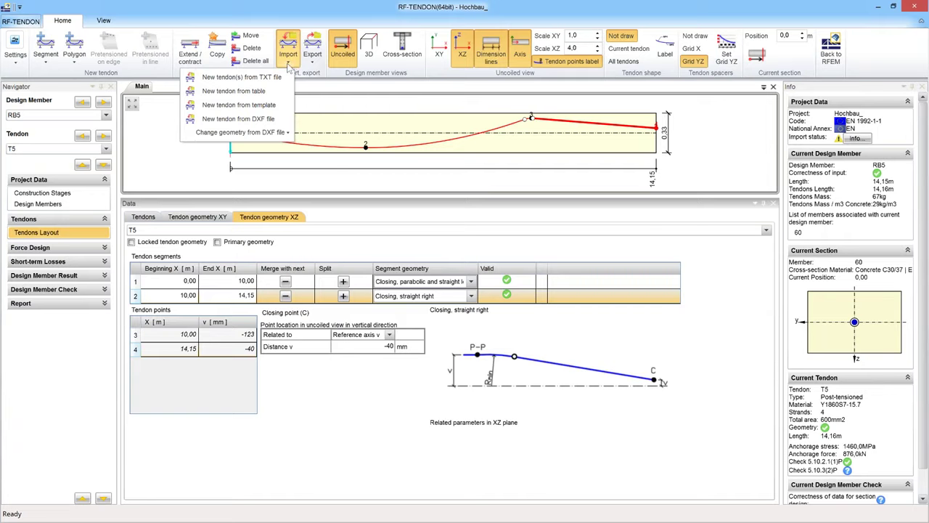
pyautogui.click(313, 63)
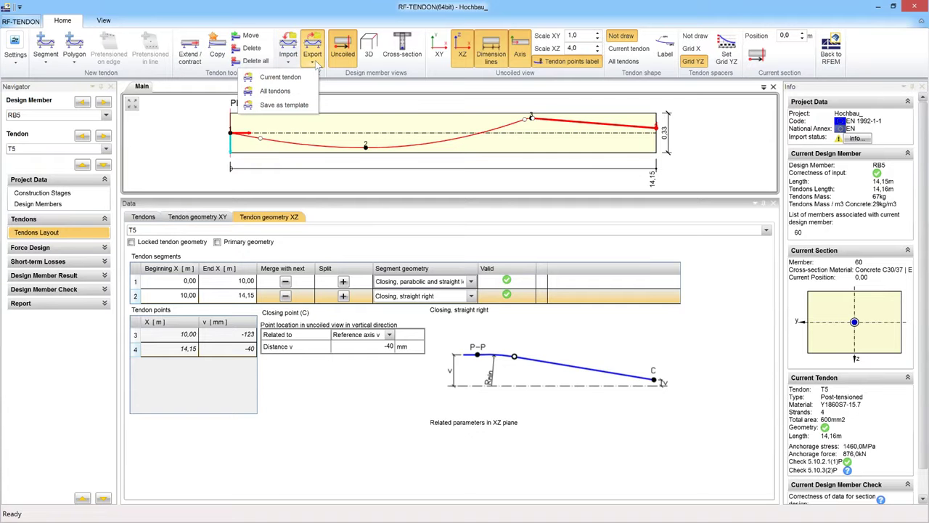
pyautogui.click(163, 151)
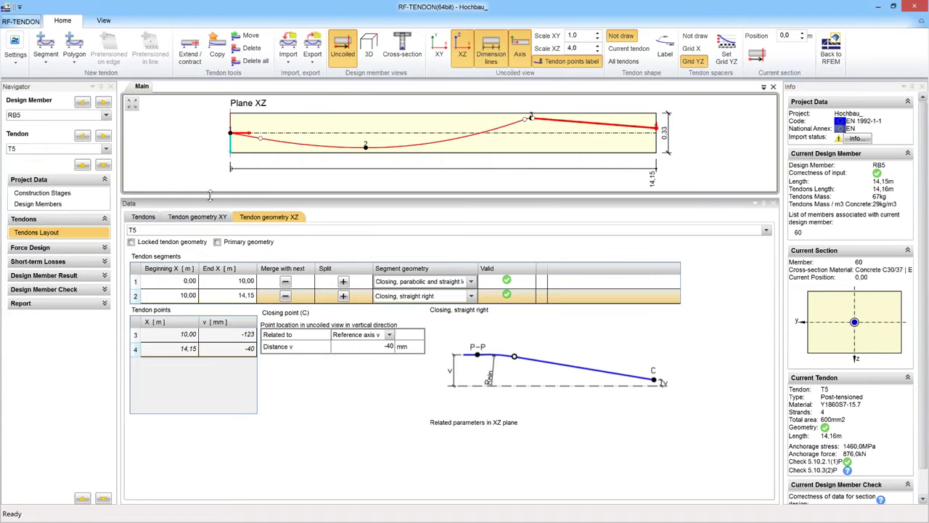
# Show the labelled shape drawing of the current tendon T5, examine its straight and curved parts, and hide the drawing again
pyautogui.moveTo(209, 195); pyautogui.dragTo(210, 300)
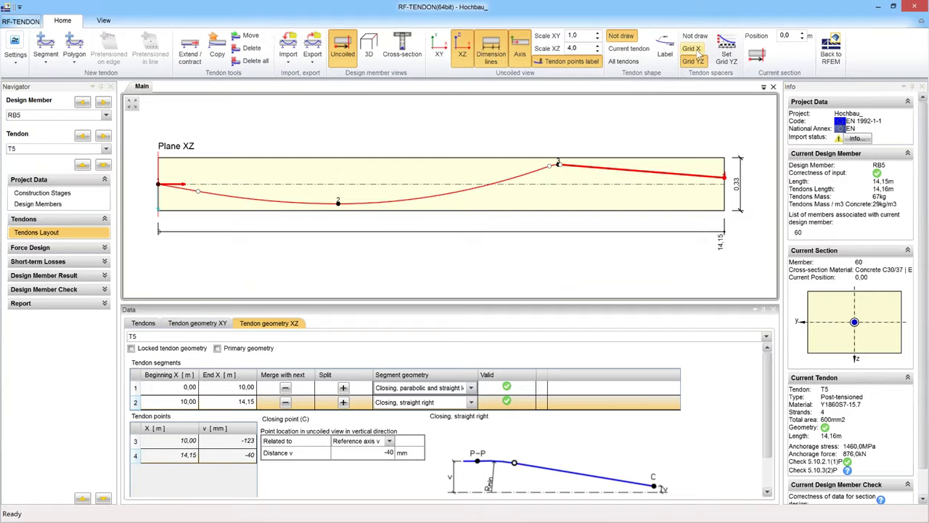
pyautogui.click(628, 48)
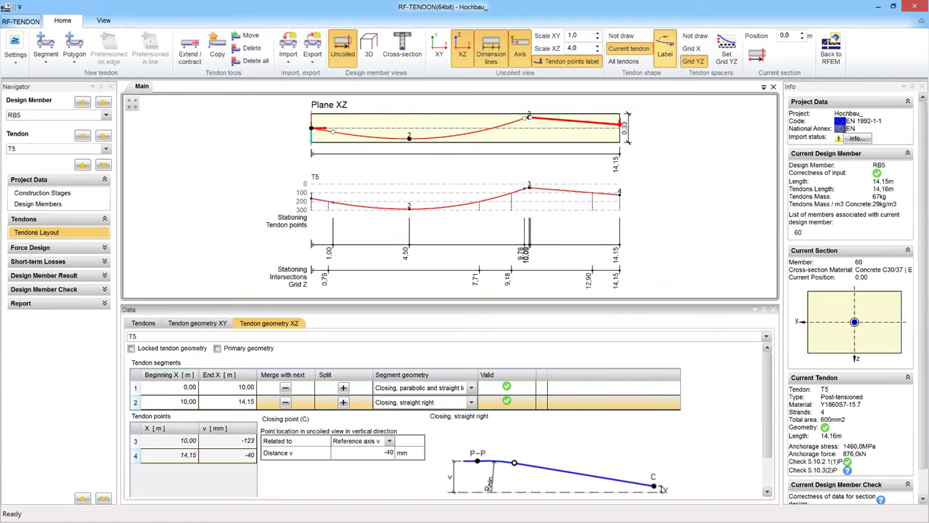
pyautogui.click(671, 48)
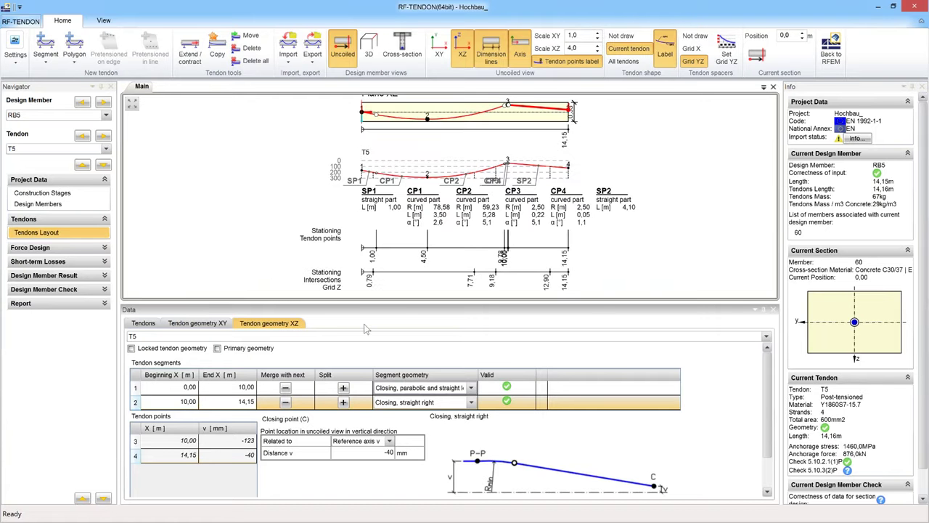
pyautogui.moveTo(376, 303)
pyautogui.mouseDown()
pyautogui.moveTo(378, 352)
pyautogui.moveTo(366, 299)
pyautogui.mouseUp()
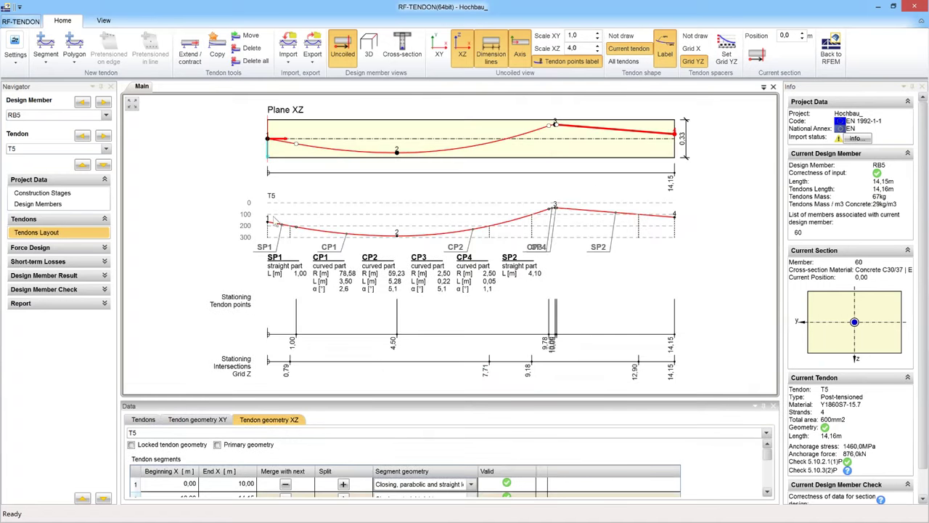
pyautogui.click(239, 229)
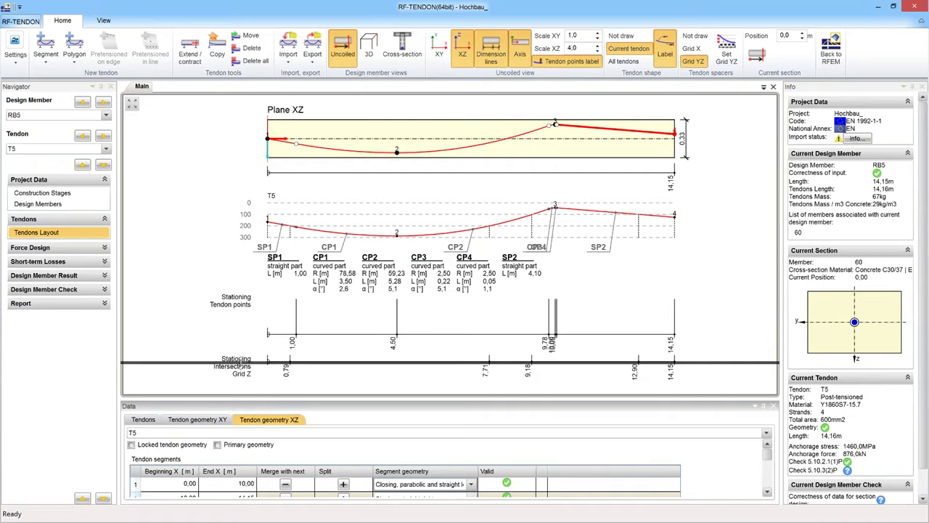
pyautogui.moveTo(233, 399); pyautogui.dragTo(232, 326)
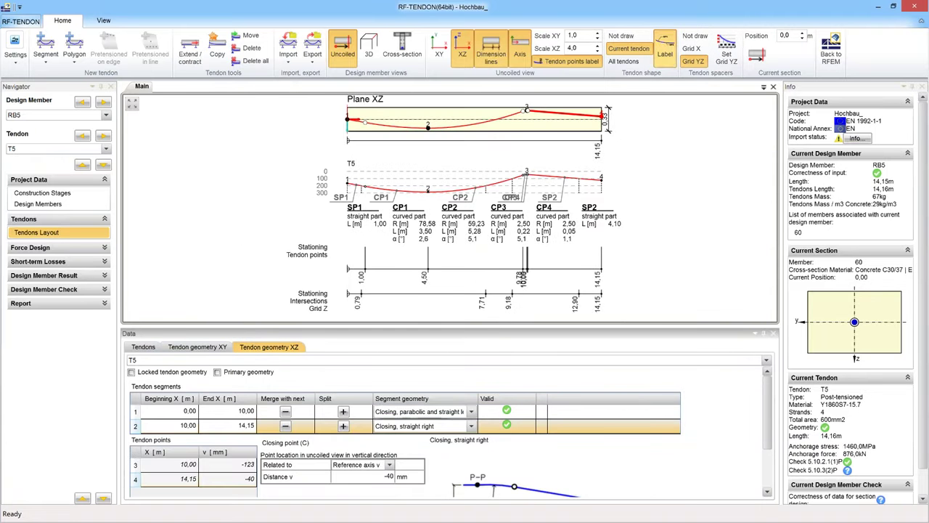
pyautogui.click(621, 37)
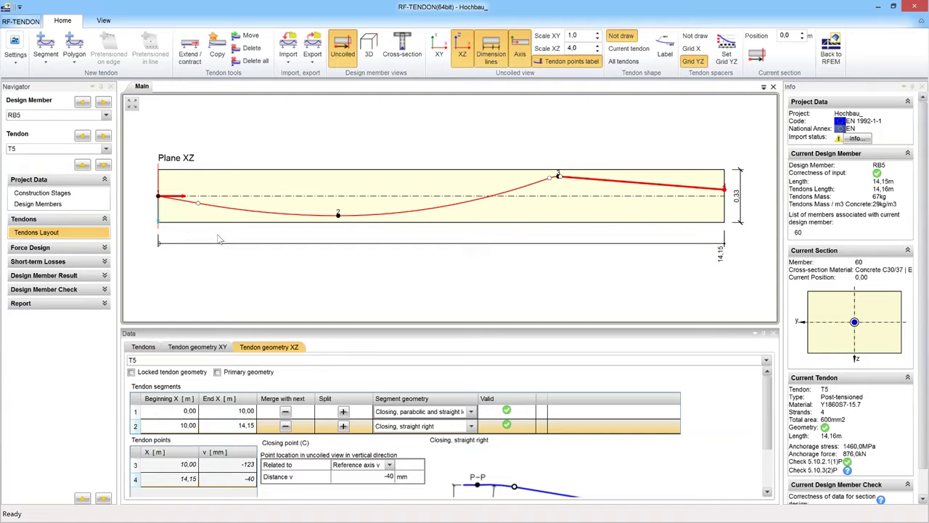
# Open the equivalent load view under Force Design and make RIB1 the current design member
pyautogui.click(64, 251)
pyautogui.click(44, 261)
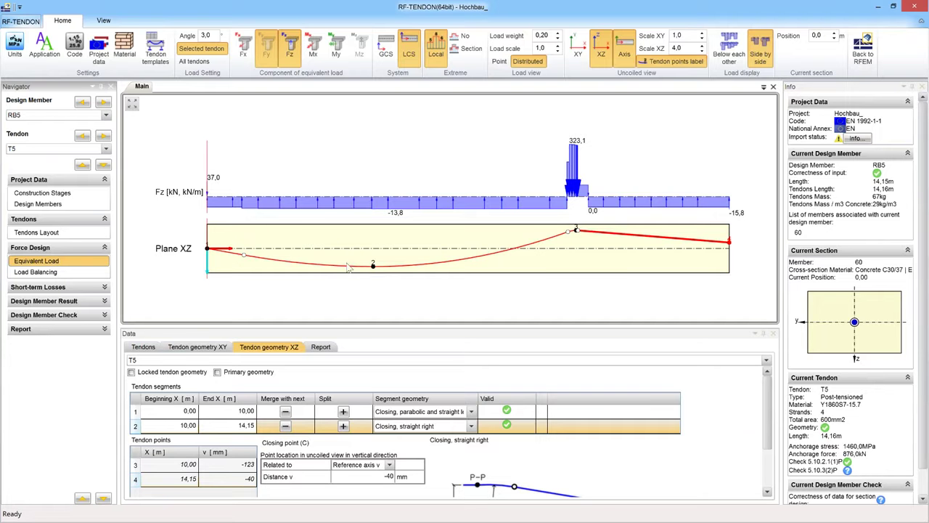
pyautogui.click(106, 115)
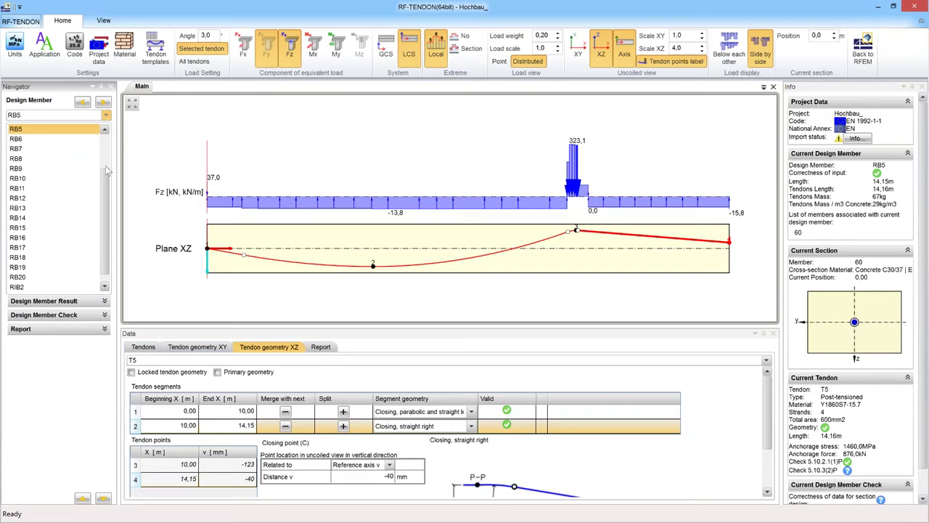
pyautogui.scroll(2, 106, 171)
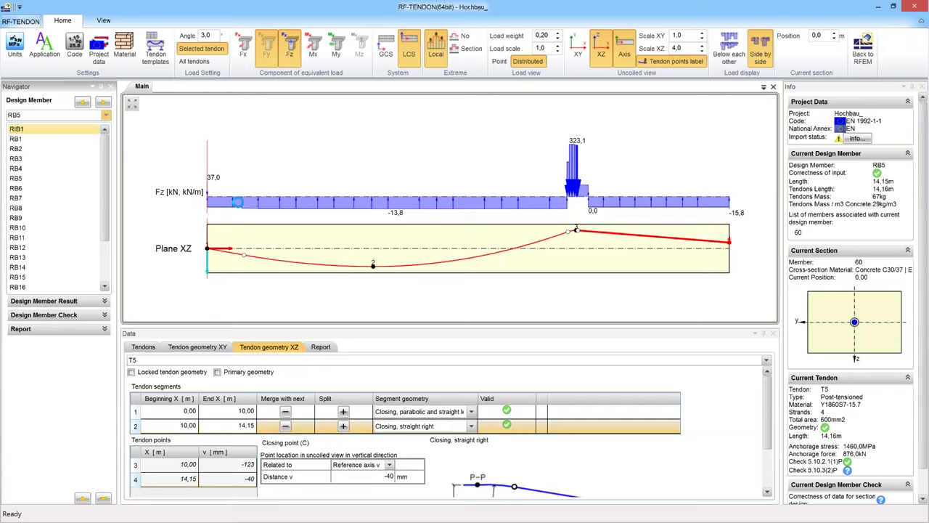
pyautogui.click(237, 201)
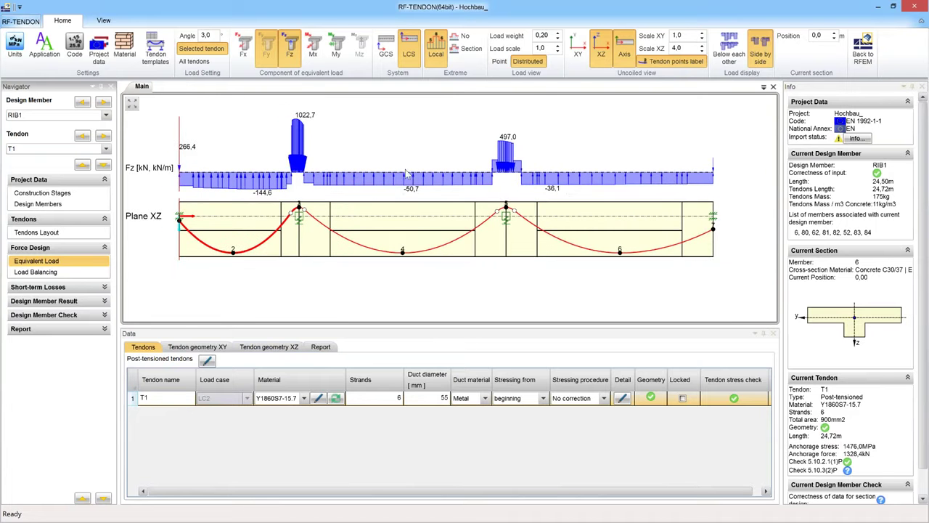
# Reduce the load weight of RIB1's equivalent load display to 0,00 and raise it back to 0,15
pyautogui.click(558, 39)
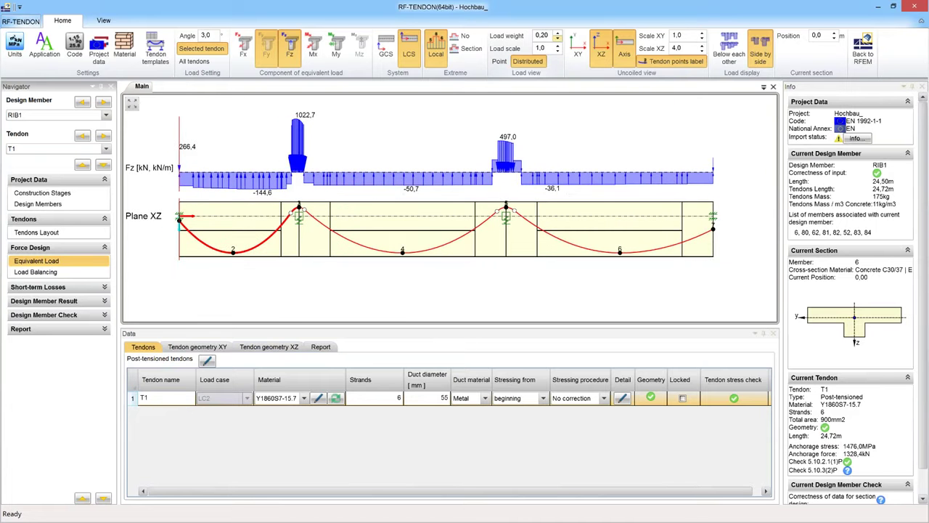
pyautogui.click(557, 39)
pyautogui.click(557, 40)
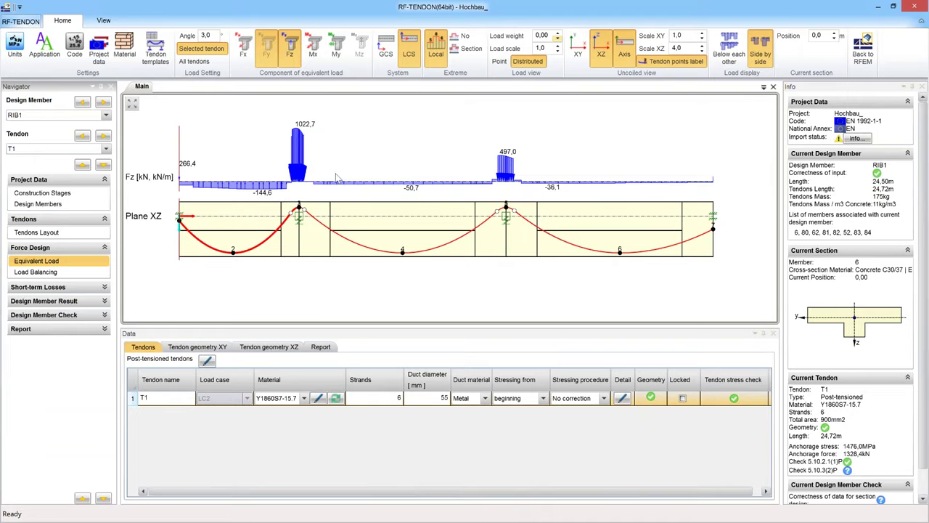
pyautogui.click(558, 35)
pyautogui.click(557, 35)
pyautogui.click(557, 35)
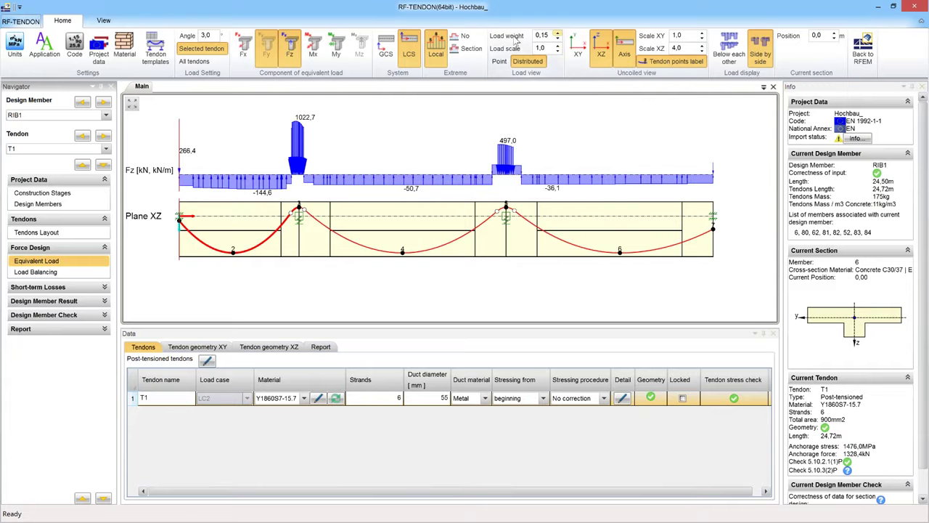
pyautogui.moveTo(515, 41)
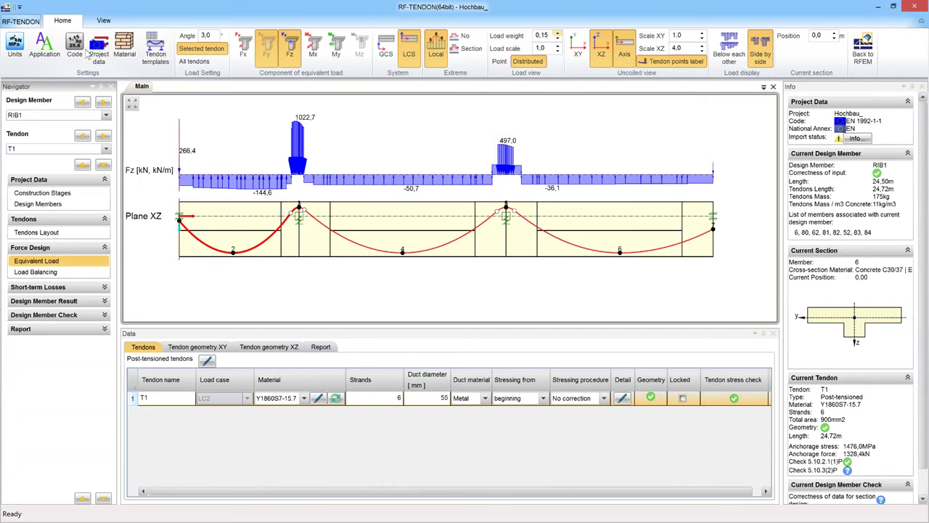
# Make RB5 the current design member and display its Fz equivalent load as point loads only
pyautogui.click(106, 117)
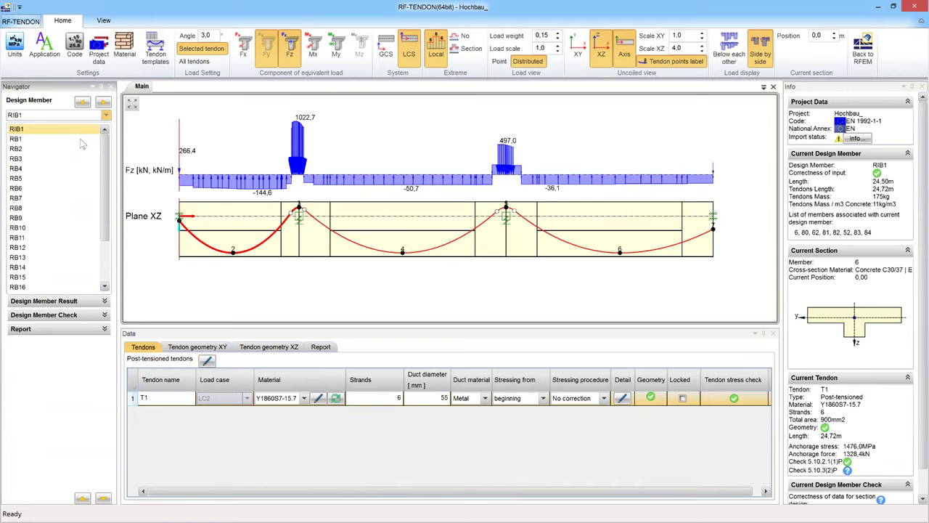
pyautogui.click(52, 178)
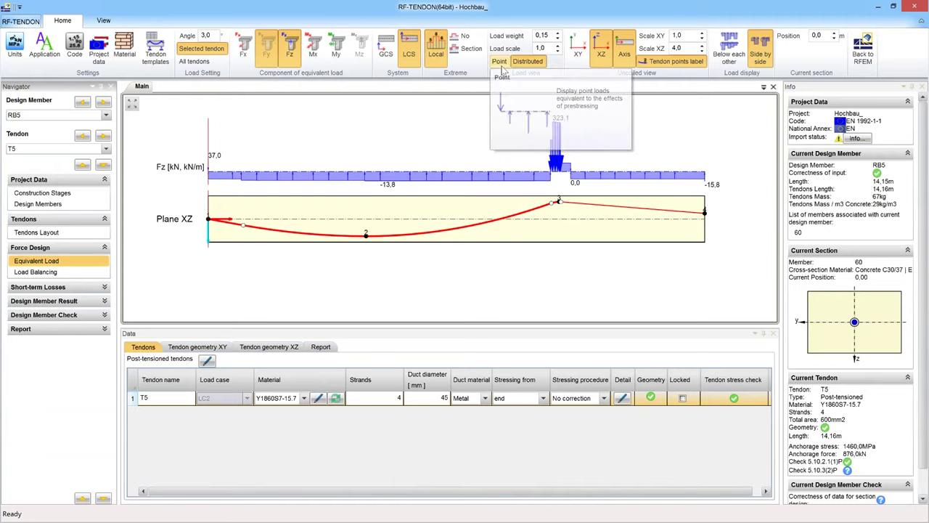
pyautogui.click(501, 64)
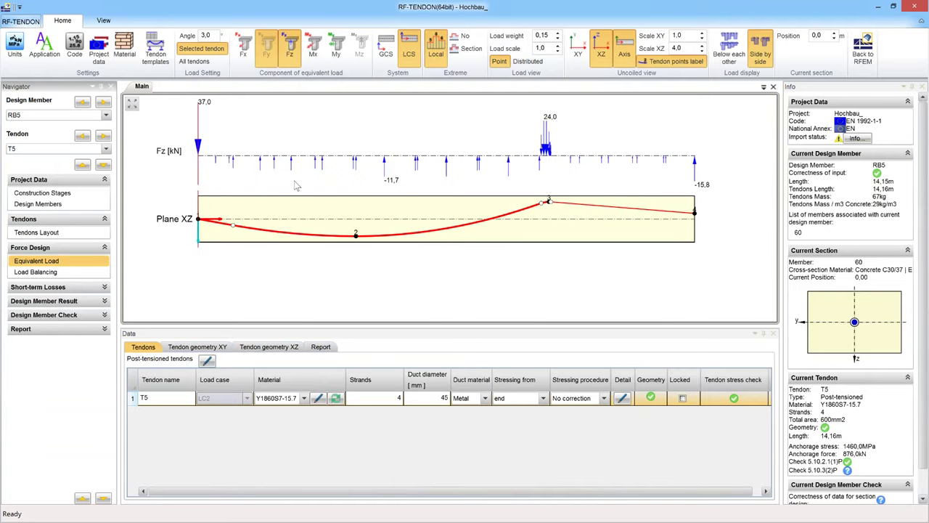
pyautogui.moveTo(290, 186); pyautogui.dragTo(289, 206, button='middle')
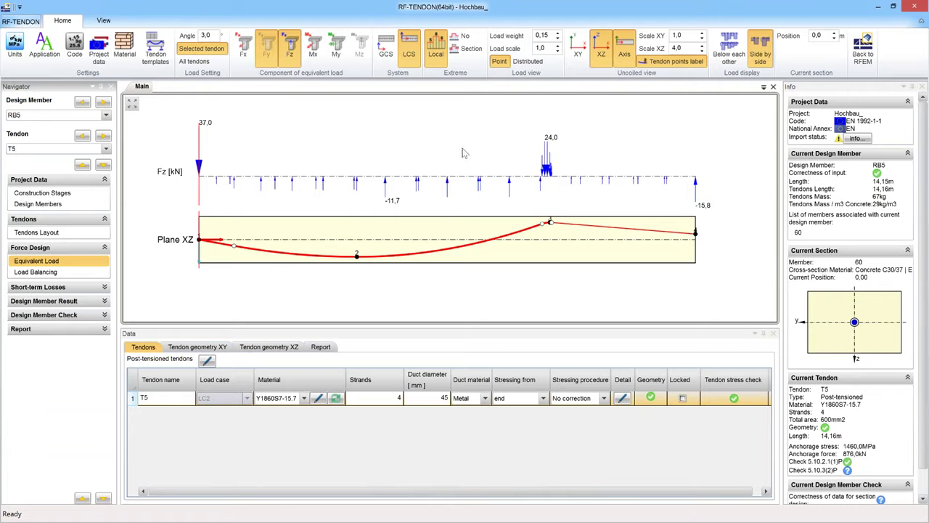
pyautogui.click(531, 63)
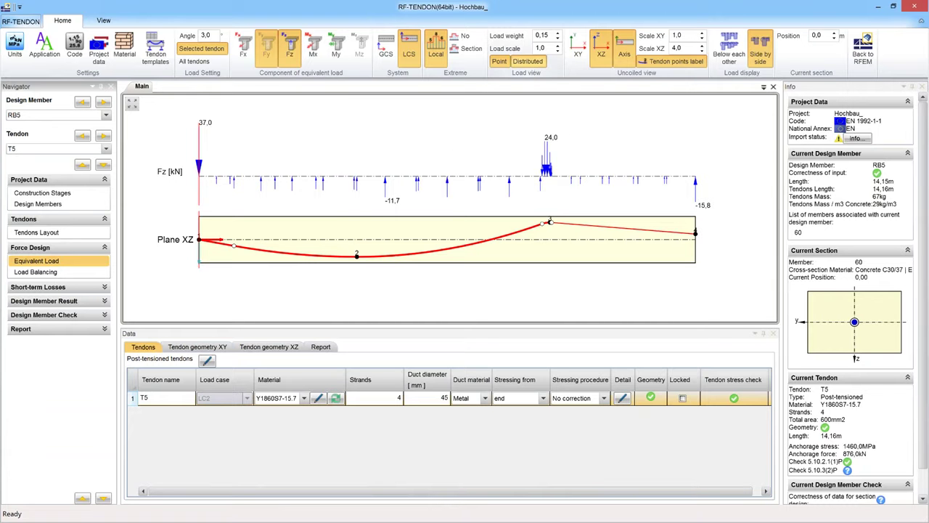
pyautogui.click(501, 61)
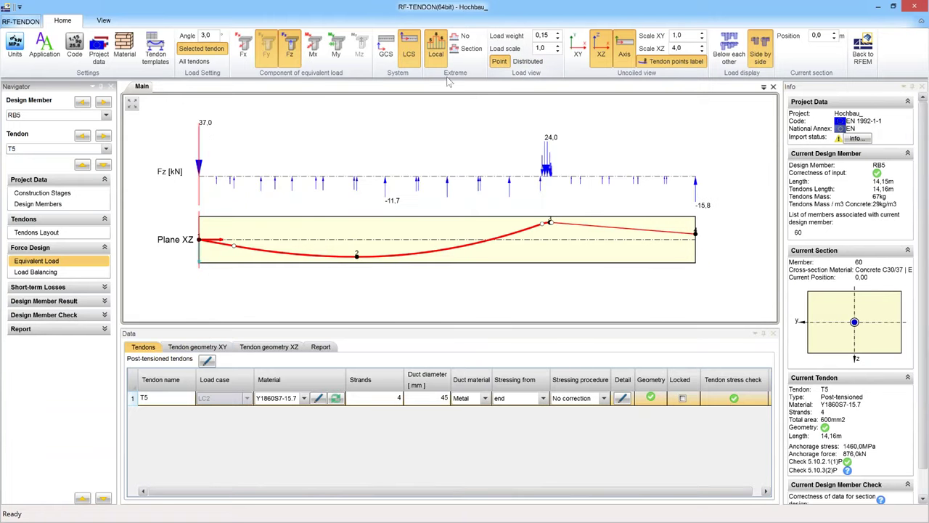
# Set the maximum angular change for the tendon discretization of the equivalent load to 1,0
pyautogui.click(210, 35)
pyautogui.write('1')
pyautogui.press('Return')
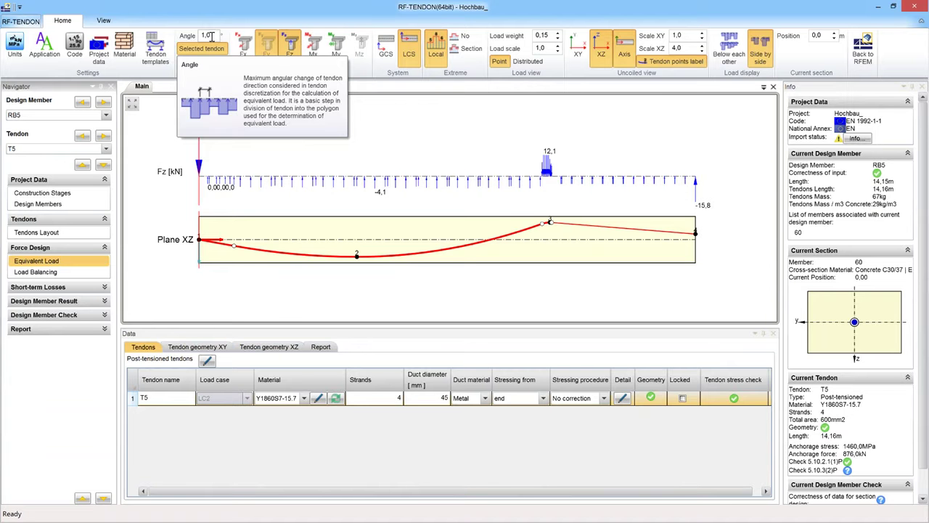
# Show RB5's equivalent load as distributed load and view its load balancing with all diagram labels visible
pyautogui.click(528, 62)
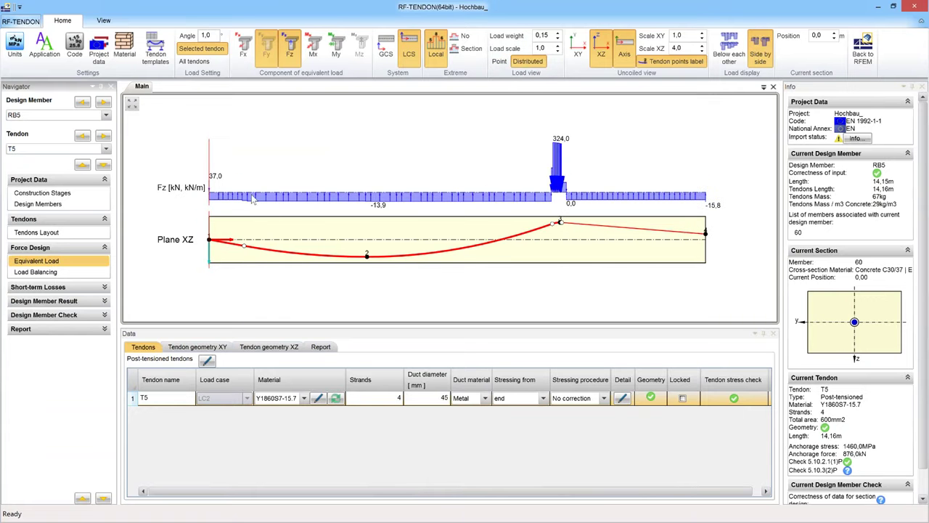
pyautogui.click(57, 272)
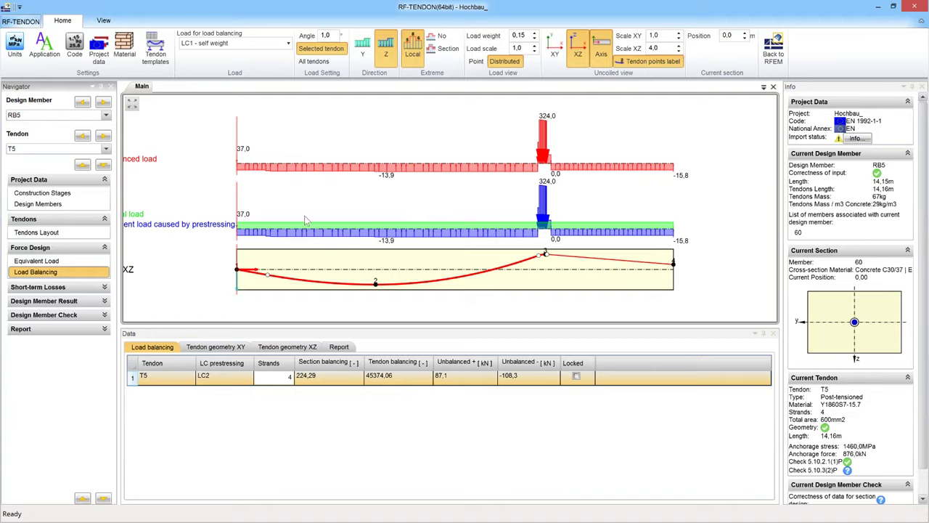
pyautogui.scroll(-1, 304, 213)
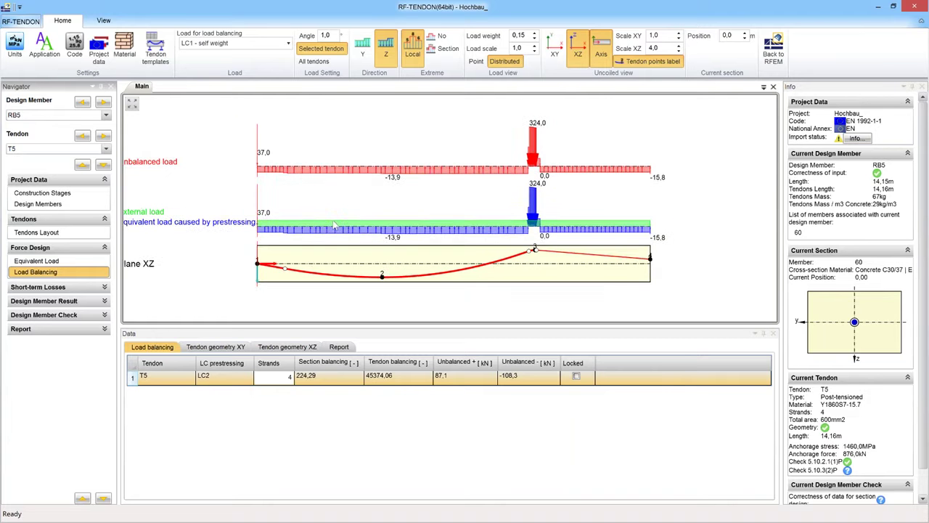
pyautogui.moveTo(310, 216); pyautogui.dragTo(350, 216, button='middle')
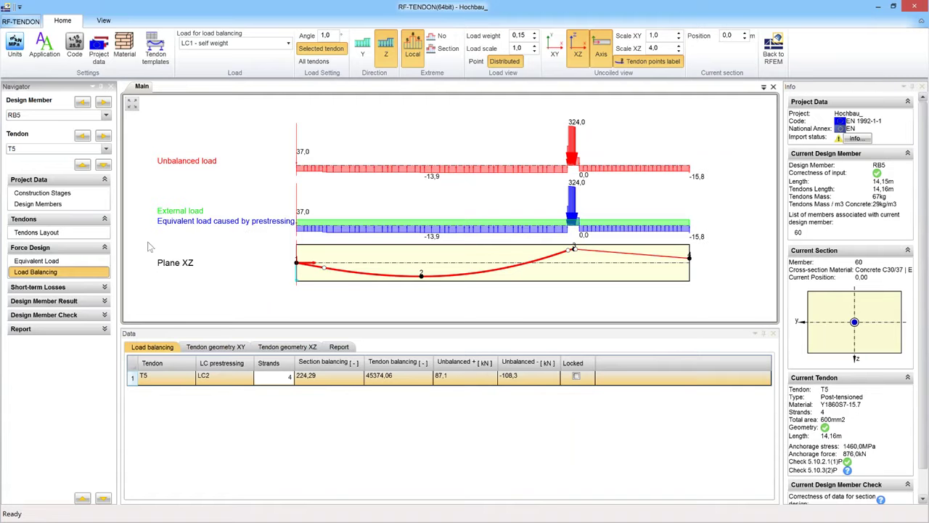
# Open the tendon stress/losses diagram of T5 and compare the losses display starting from zero with the minimum-based one
pyautogui.click(67, 287)
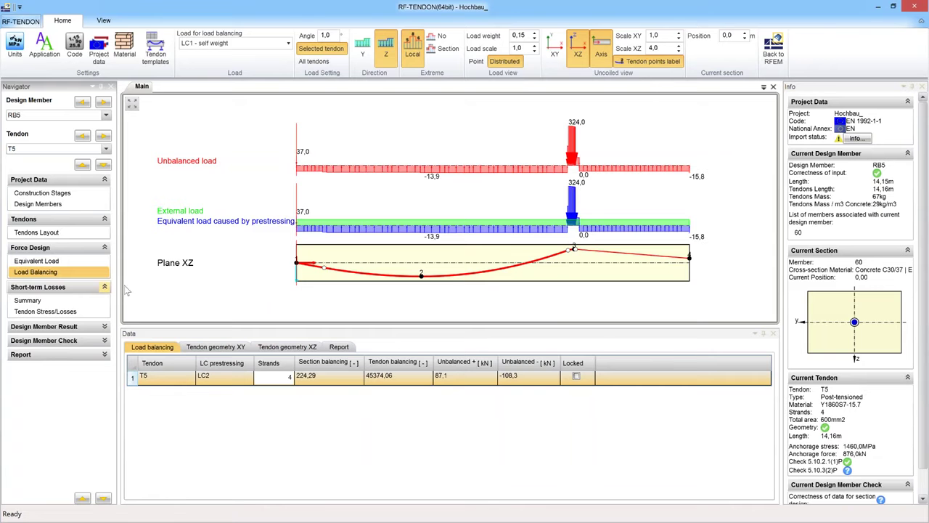
pyautogui.click(45, 312)
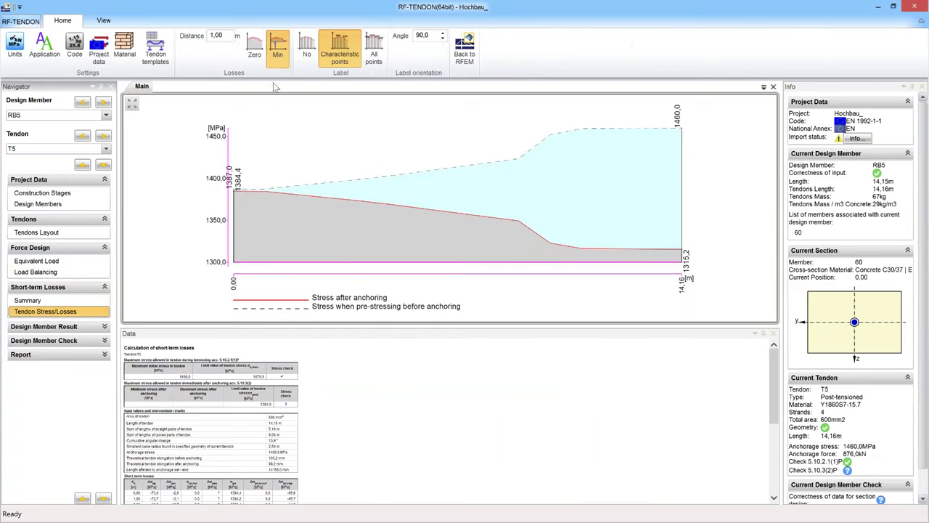
pyautogui.click(256, 58)
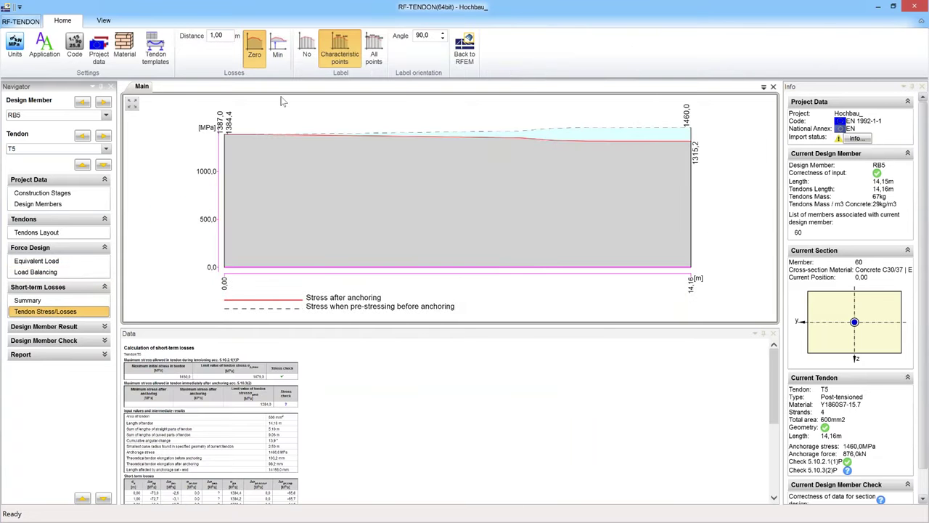
pyautogui.click(280, 50)
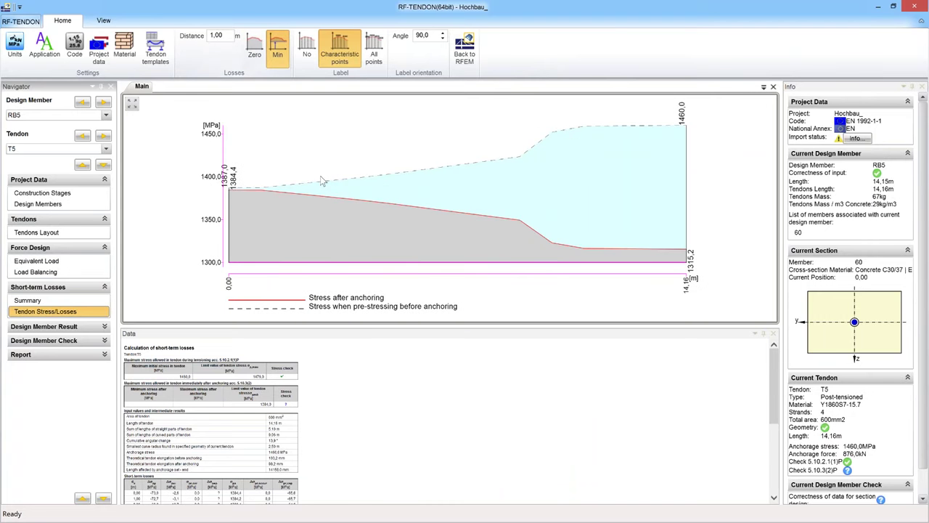
# Enlarge the short-term losses report of tendon T5 and examine its stress checks, input values and losses table
pyautogui.click(353, 388)
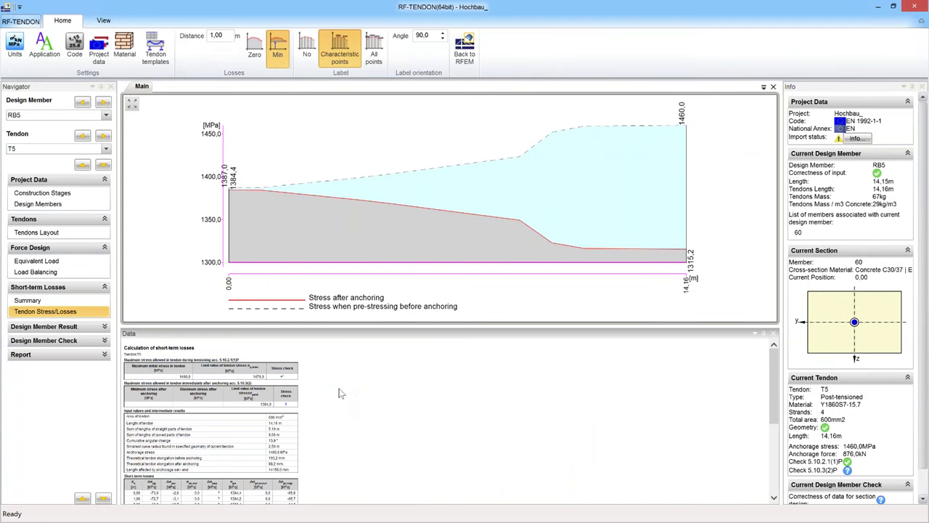
pyautogui.keyDown('ctrl'); pyautogui.scroll(3, 340, 390); pyautogui.keyUp('ctrl')
pyautogui.keyDown('ctrl'); pyautogui.scroll(3, 392, 381); pyautogui.keyUp('ctrl')
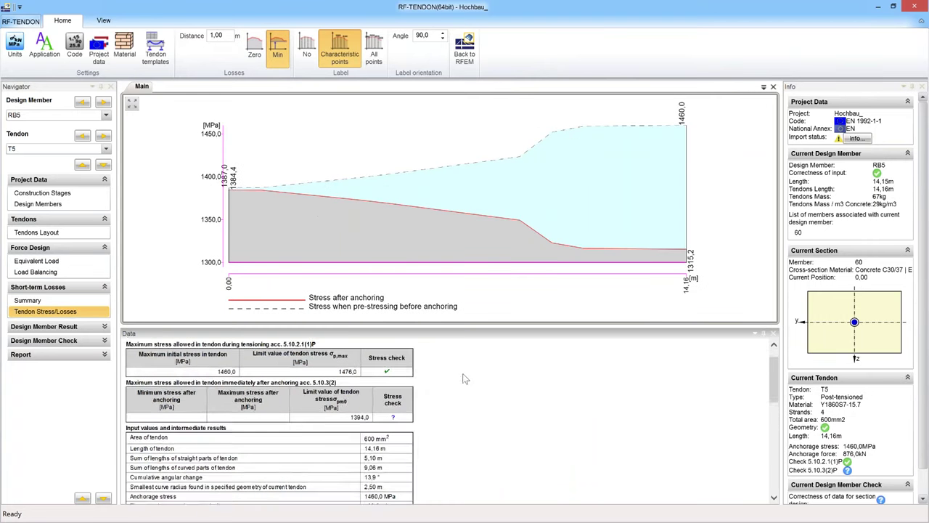
pyautogui.scroll(2, 476, 383)
pyautogui.scroll(-4, 475, 382)
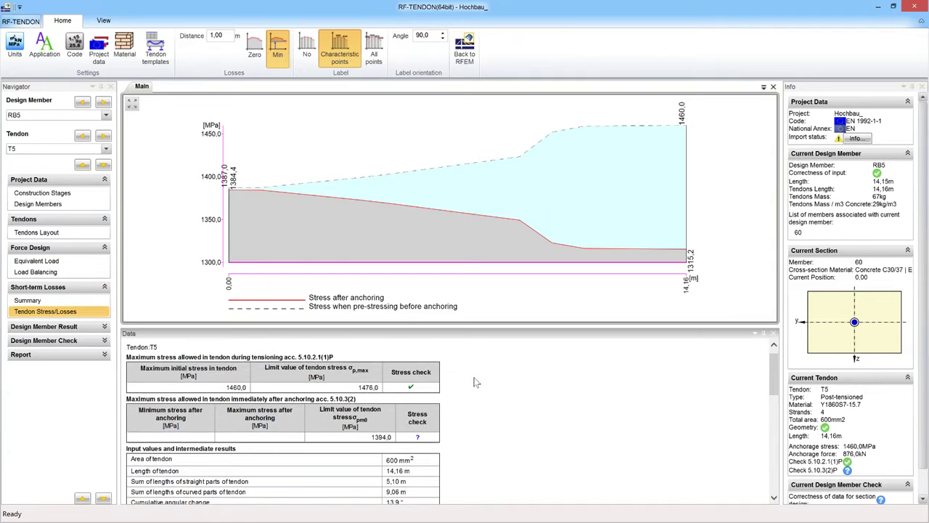
pyautogui.scroll(-5, 475, 382)
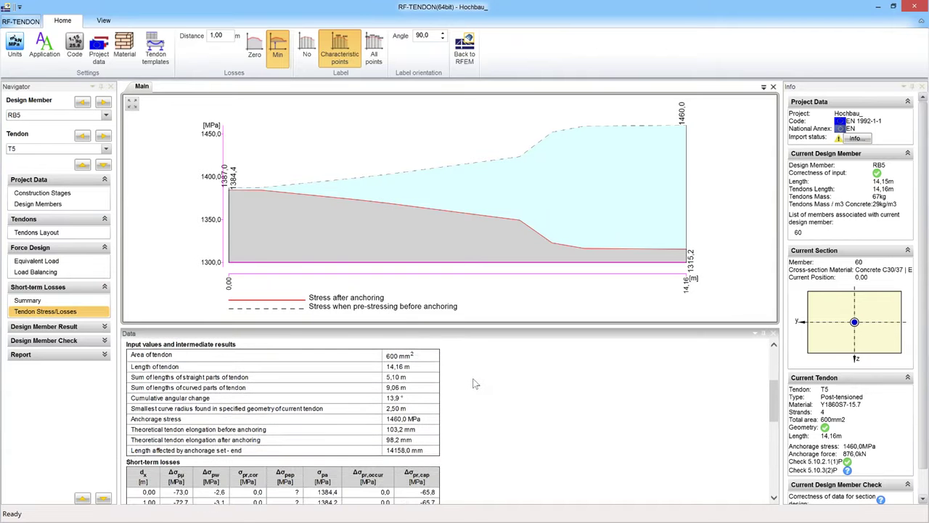
pyautogui.scroll(-1, 473, 386)
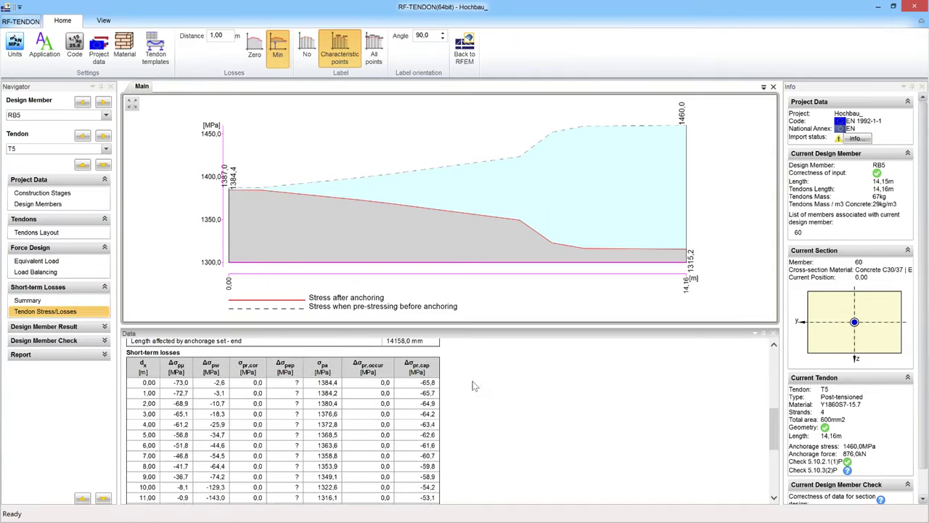
pyautogui.scroll(-3, 475, 385)
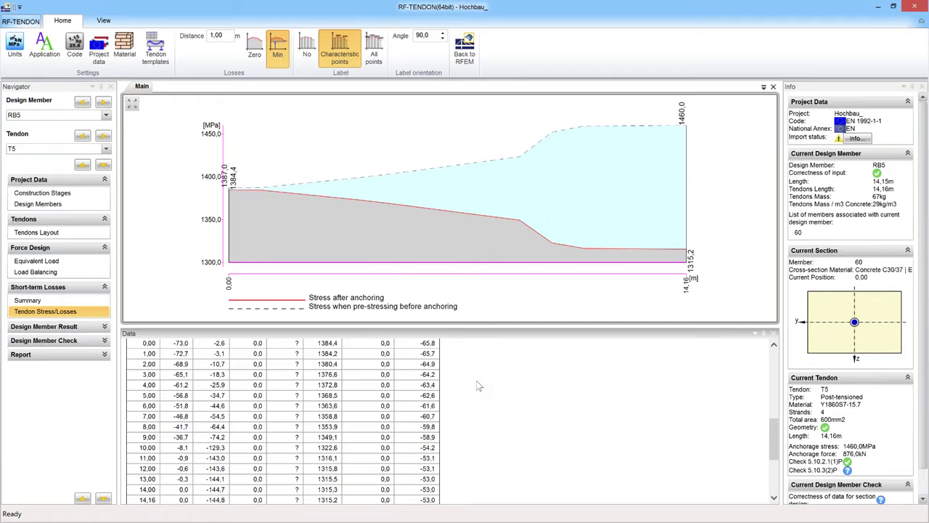
pyautogui.scroll(-3, 476, 381)
pyautogui.scroll(15, 476, 380)
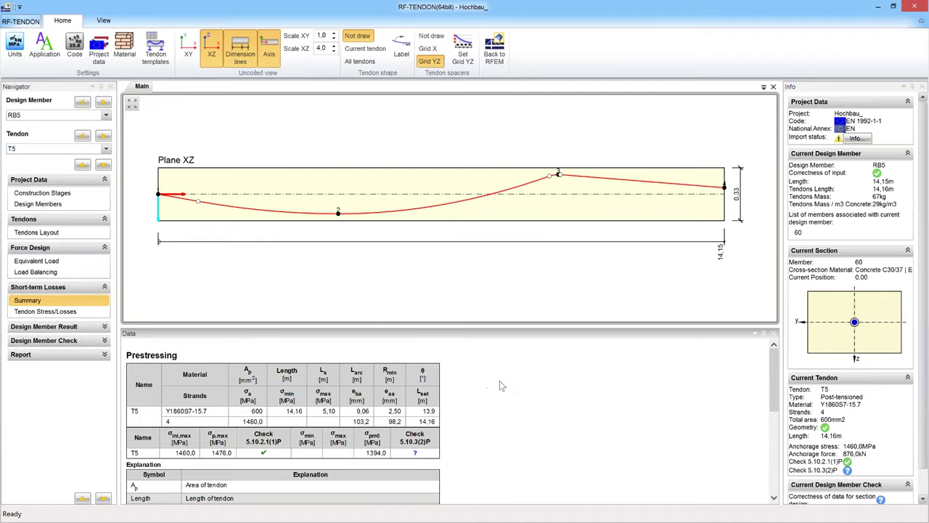
# Examine the short-term losses summary of RB5, including the prestressing table and the explanation of its symbols
pyautogui.scroll(-1, 499, 381)
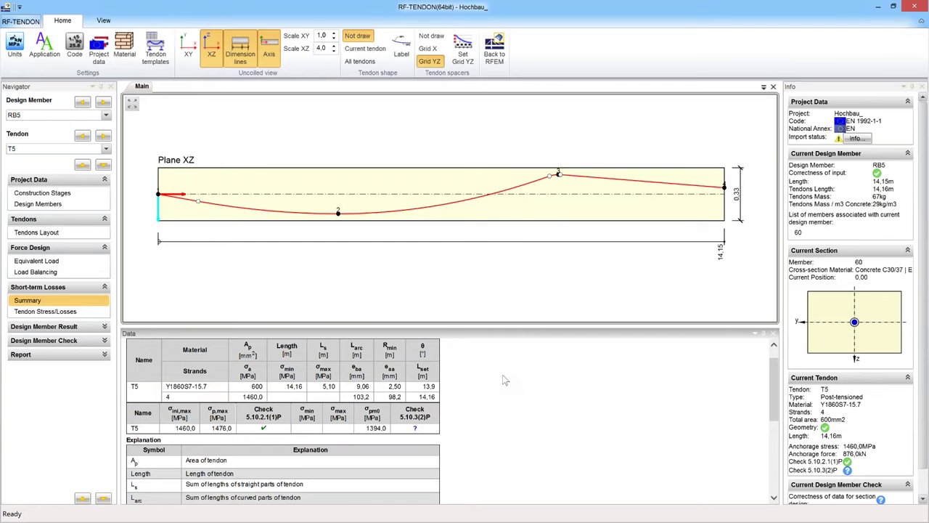
pyautogui.scroll(-3, 504, 378)
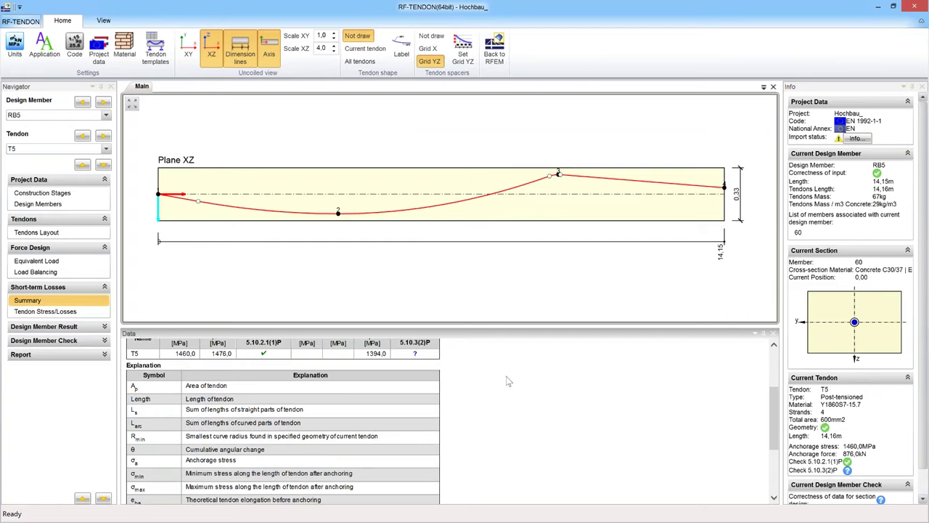
pyautogui.scroll(-1, 508, 381)
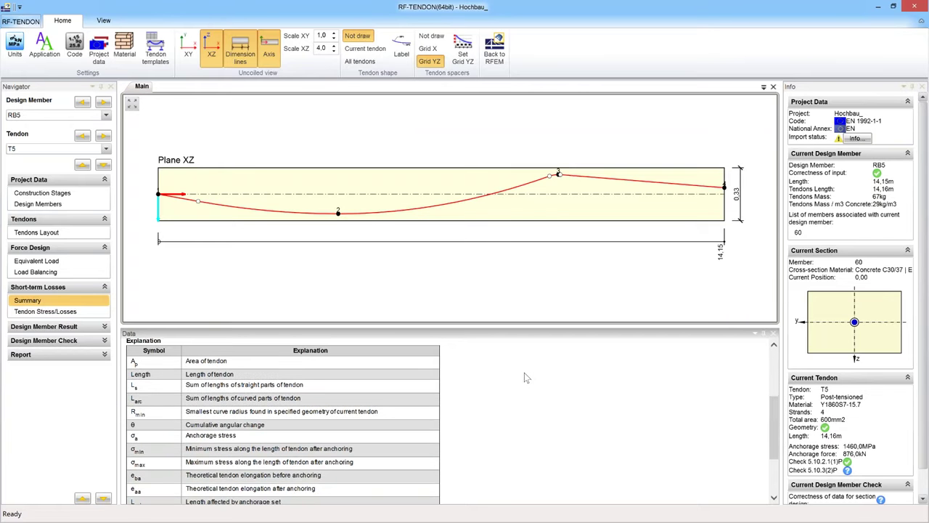
pyautogui.scroll(-1, 527, 376)
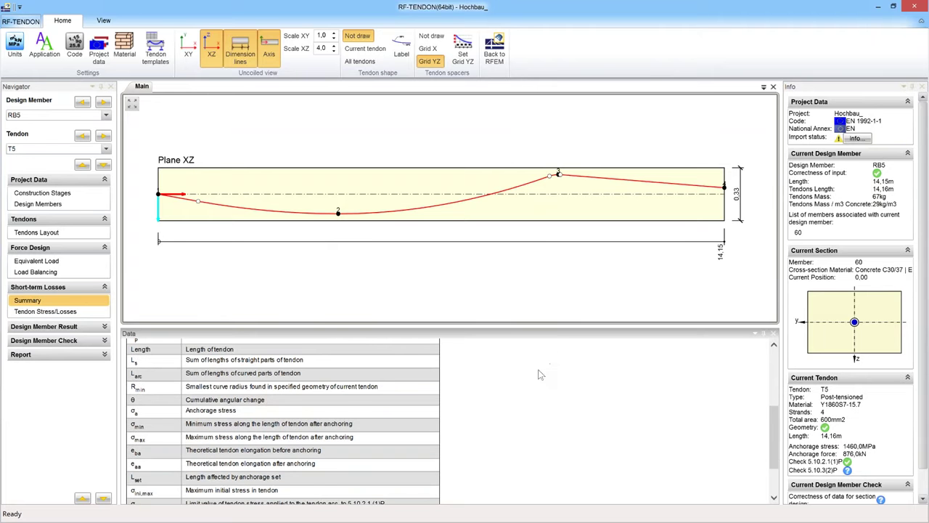
pyautogui.scroll(-1, 539, 375)
pyautogui.scroll(1, 539, 374)
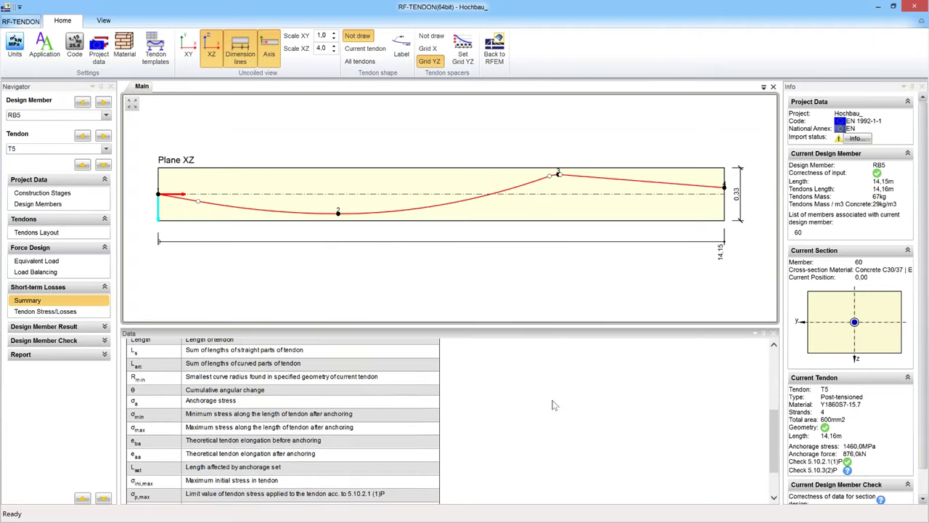
pyautogui.scroll(5, 552, 404)
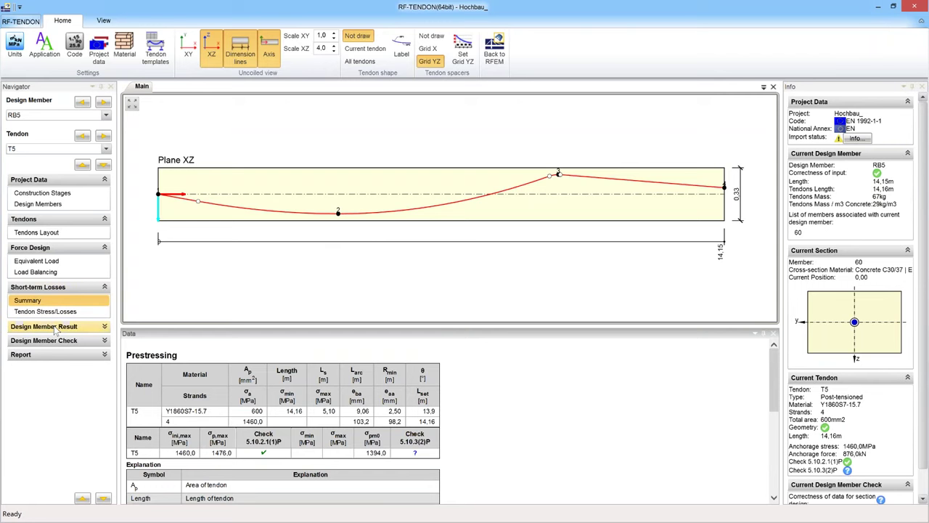
# View the internal forces result of RB5 and the construction stages of its design member check
pyautogui.click(52, 327)
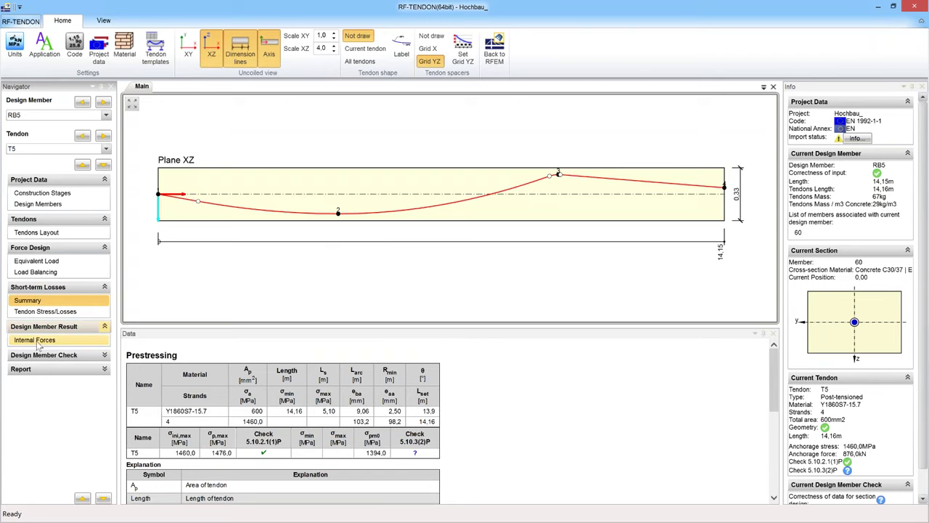
pyautogui.click(58, 340)
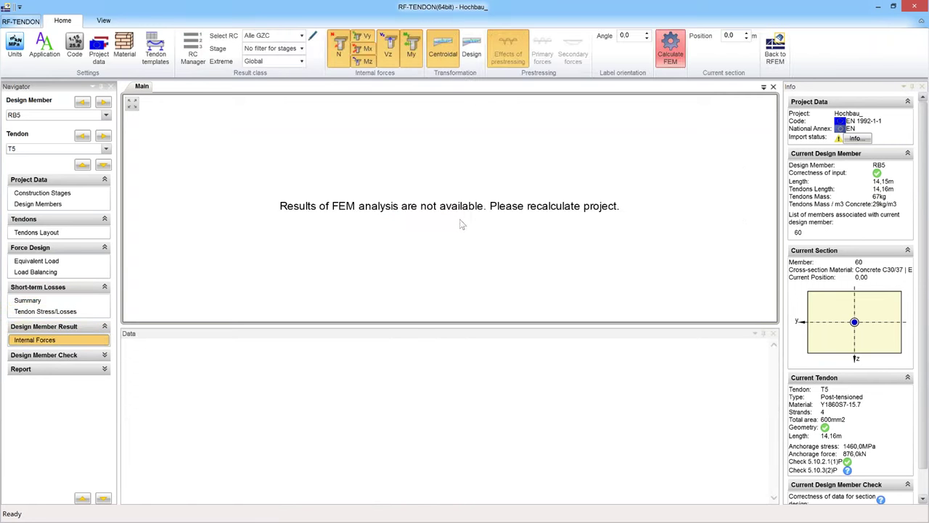
pyautogui.click(61, 356)
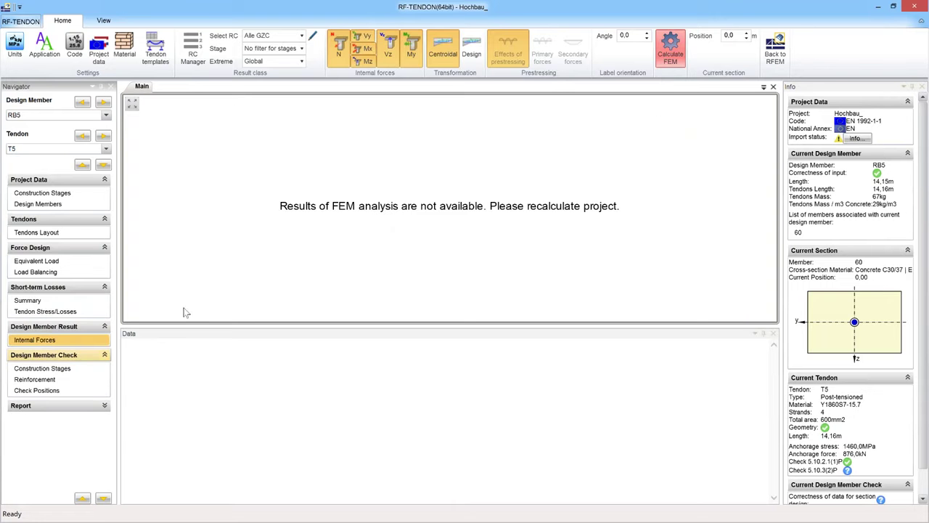
pyautogui.click(51, 369)
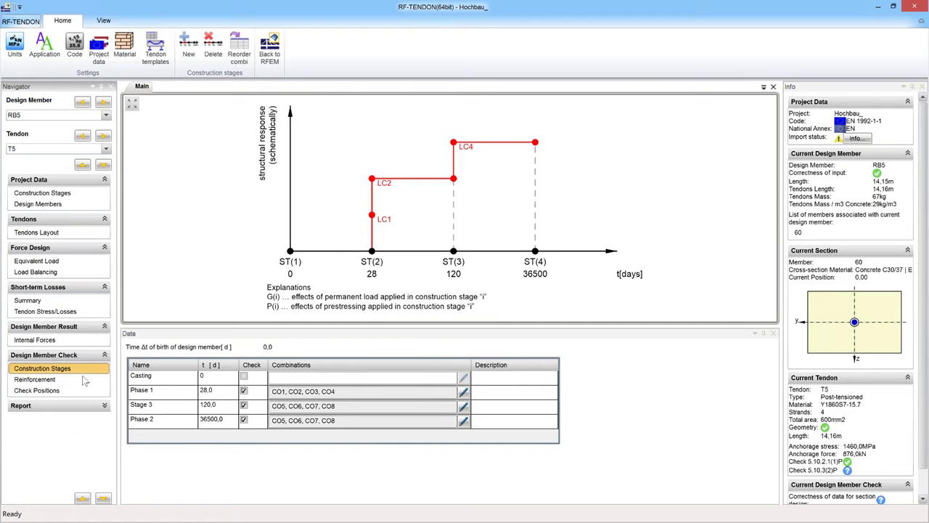
# Open the reinforcement of the RB5 design member check and inspect zone A-A's reinforced cross-section
pyautogui.click(37, 379)
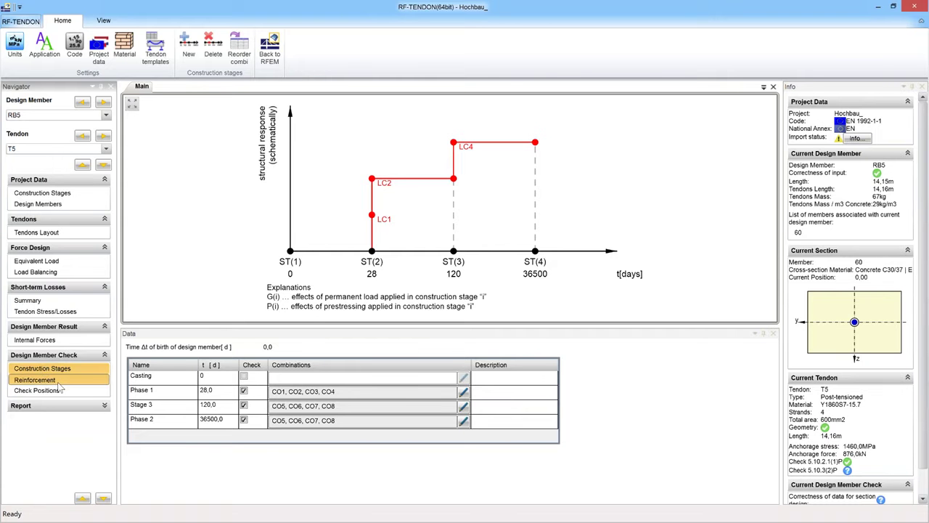
pyautogui.click(65, 382)
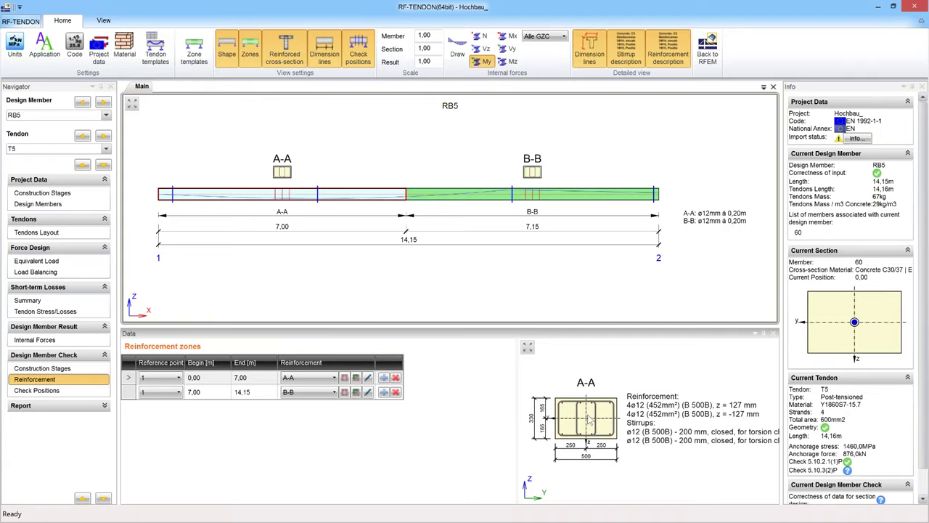
pyautogui.click(588, 417)
# Show RB5's tendon layout in cross-section view and move the section position along the member to 14,15 m
pyautogui.click(52, 233)
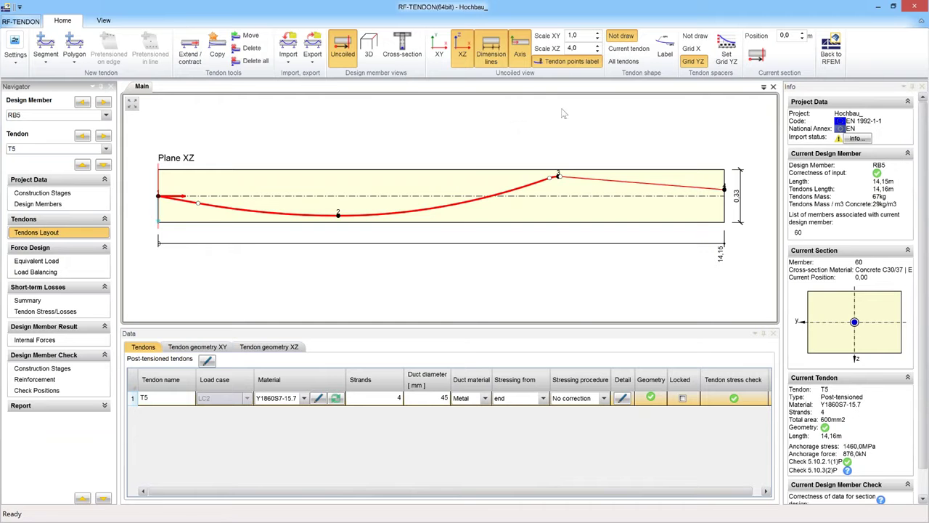
pyautogui.click(398, 48)
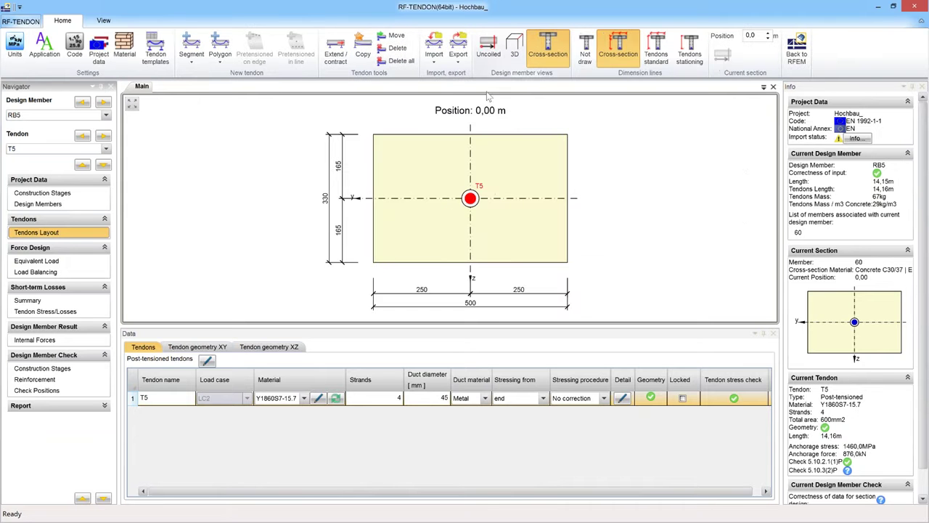
pyautogui.click(768, 34)
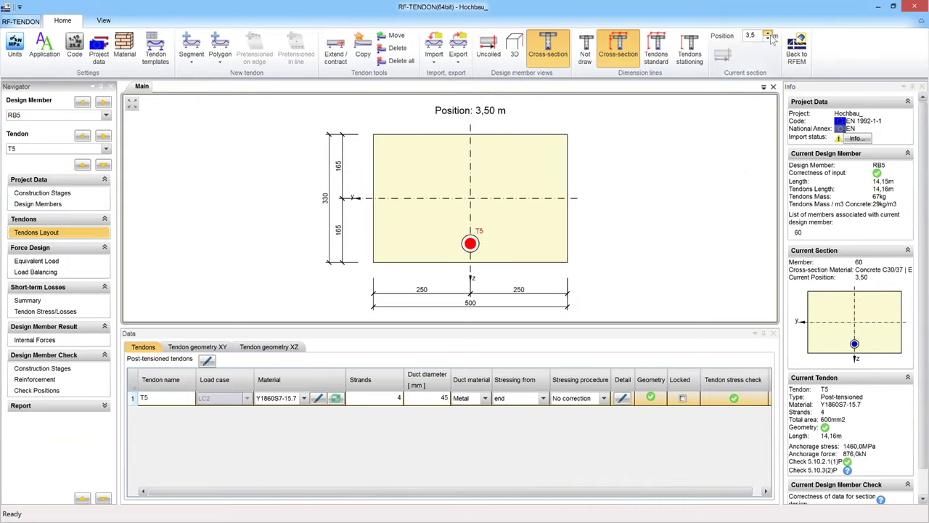
pyautogui.click(769, 34)
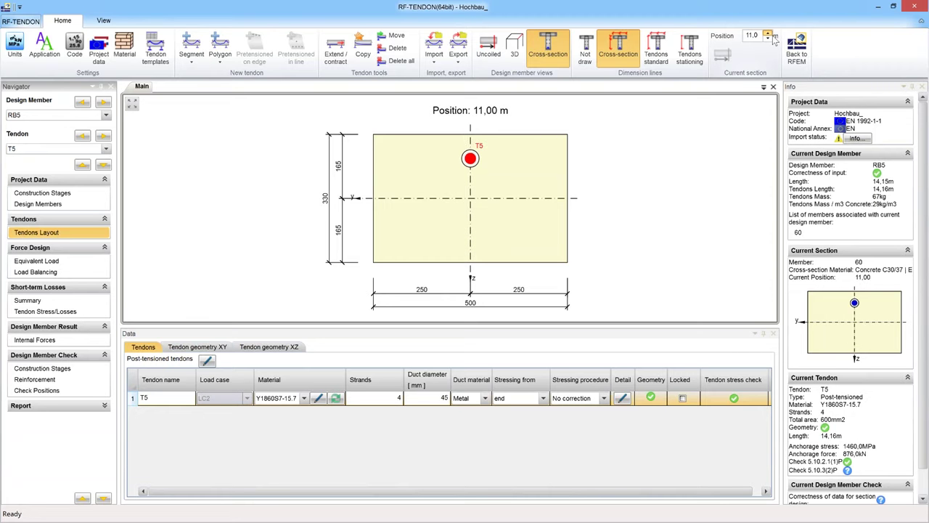
pyautogui.click(768, 35)
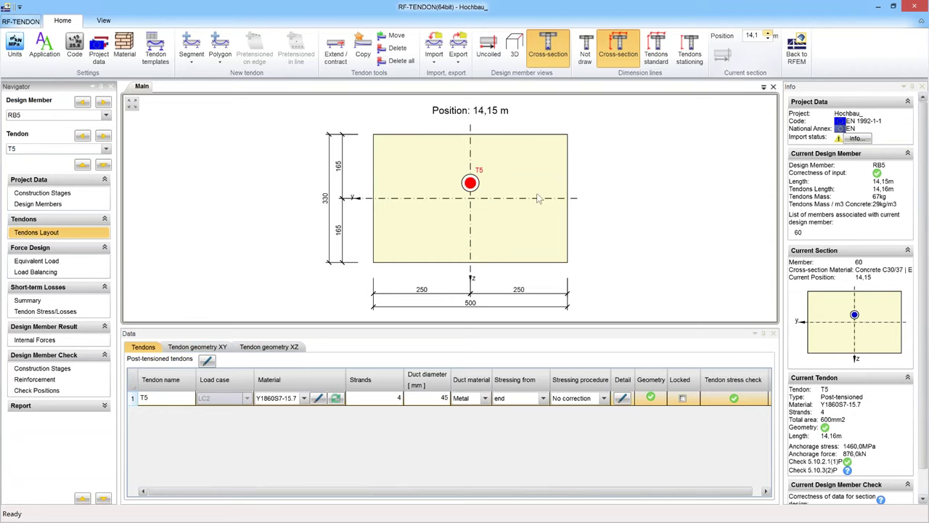
# Switch to design member RIB1 and move the section position along it to 17,00 m to follow tendon T1 through the cross-section
pyautogui.click(105, 116)
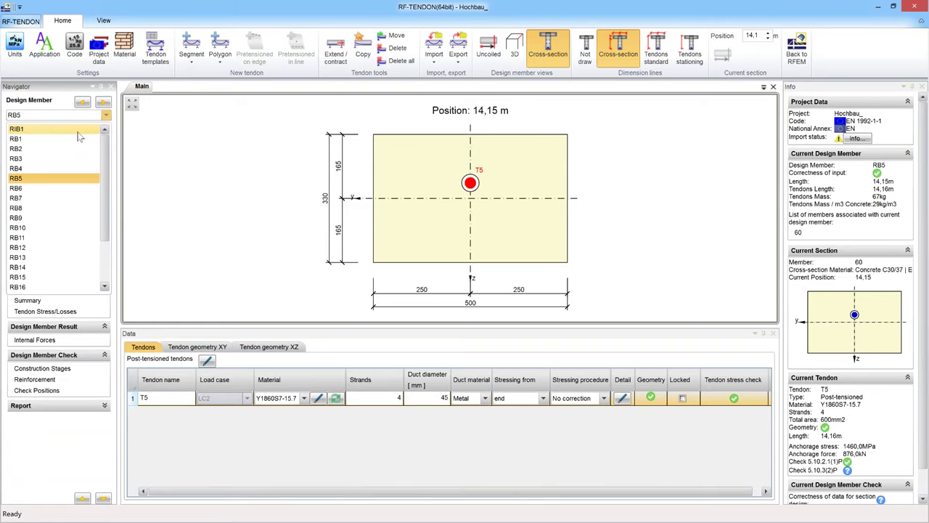
pyautogui.click(78, 130)
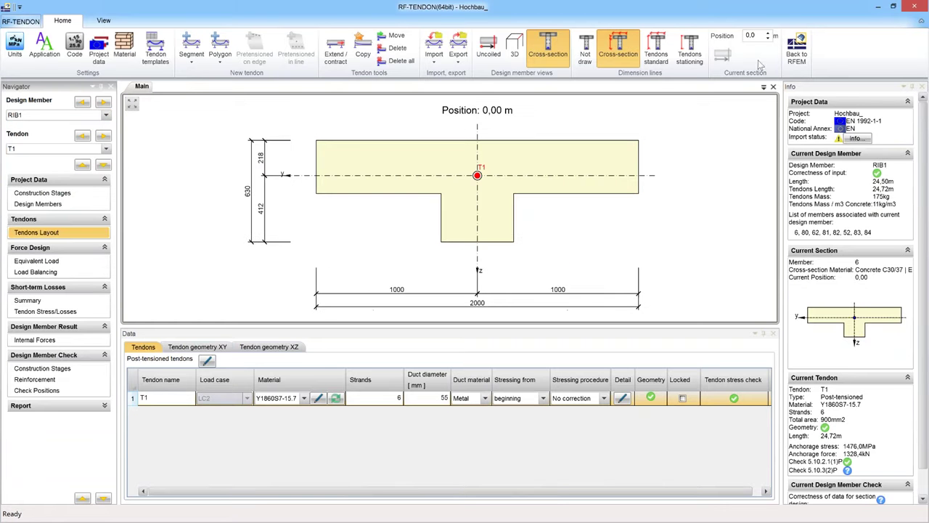
pyautogui.click(767, 34)
pyautogui.click(768, 34)
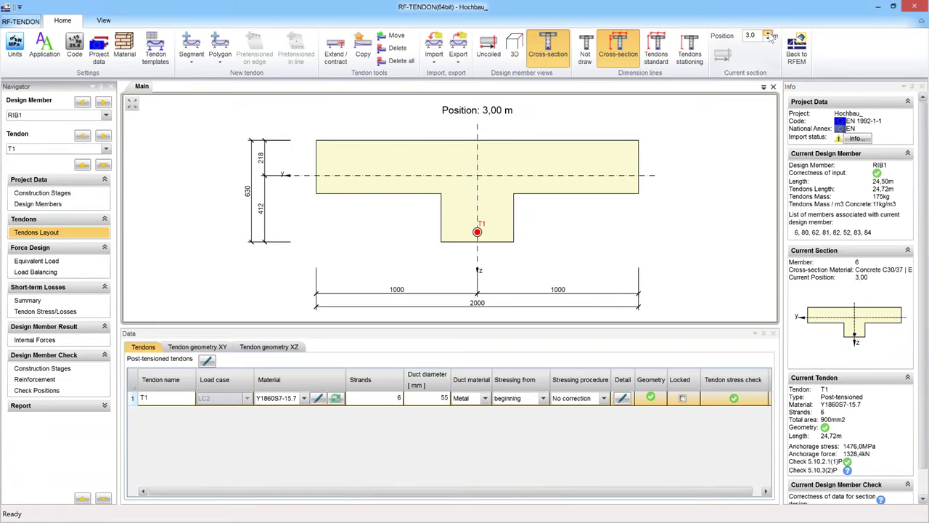
pyautogui.click(768, 34)
pyautogui.click(768, 34)
pyautogui.click(768, 35)
pyautogui.click(768, 34)
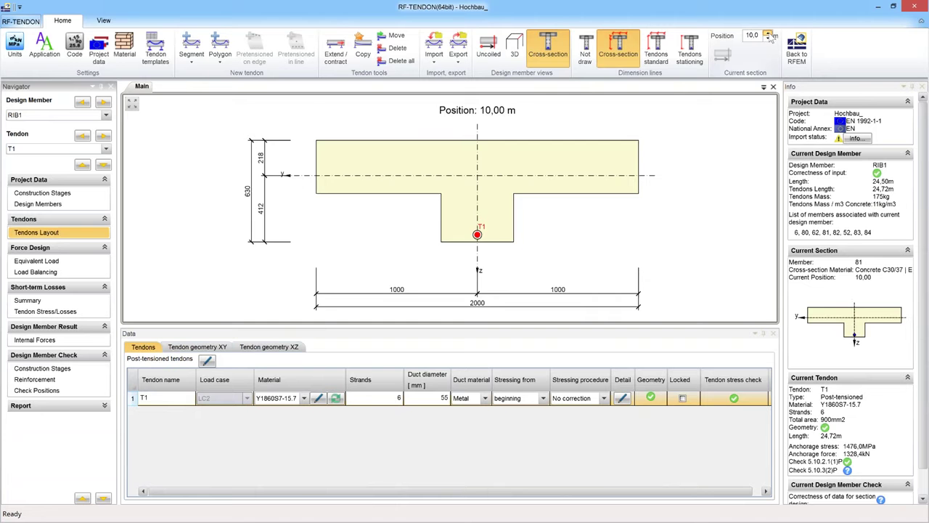
pyautogui.click(768, 35)
pyautogui.click(768, 34)
pyautogui.click(768, 34)
pyautogui.click(768, 35)
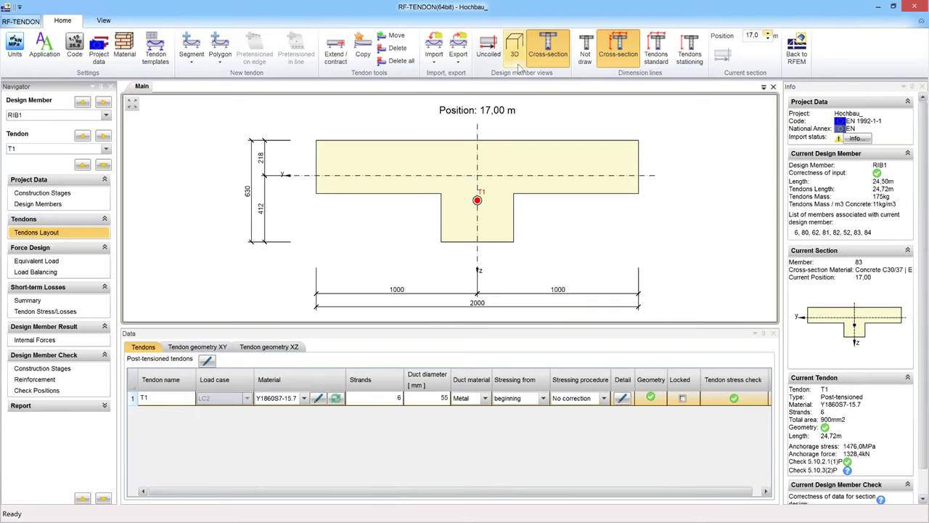
# Return the tendon layout to the uncoiled view and make RB5 the current design member
pyautogui.click(488, 49)
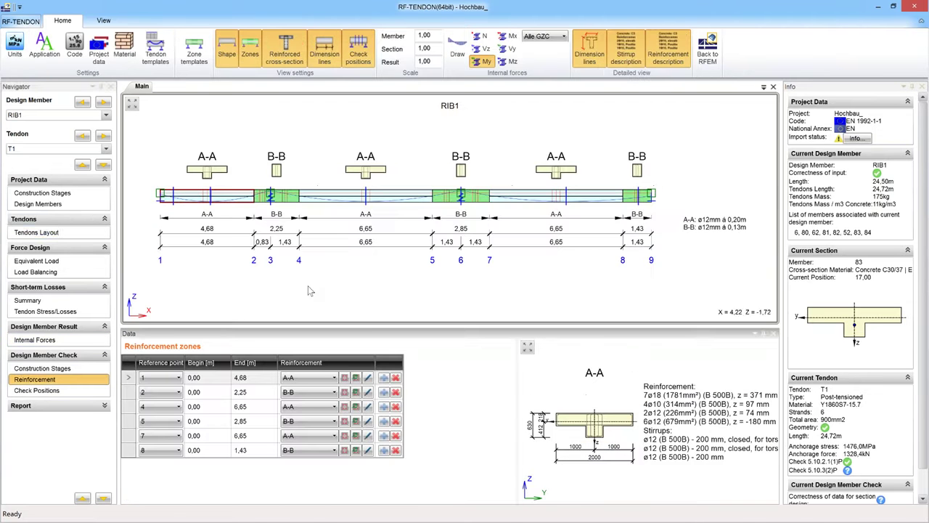
pyautogui.click(105, 117)
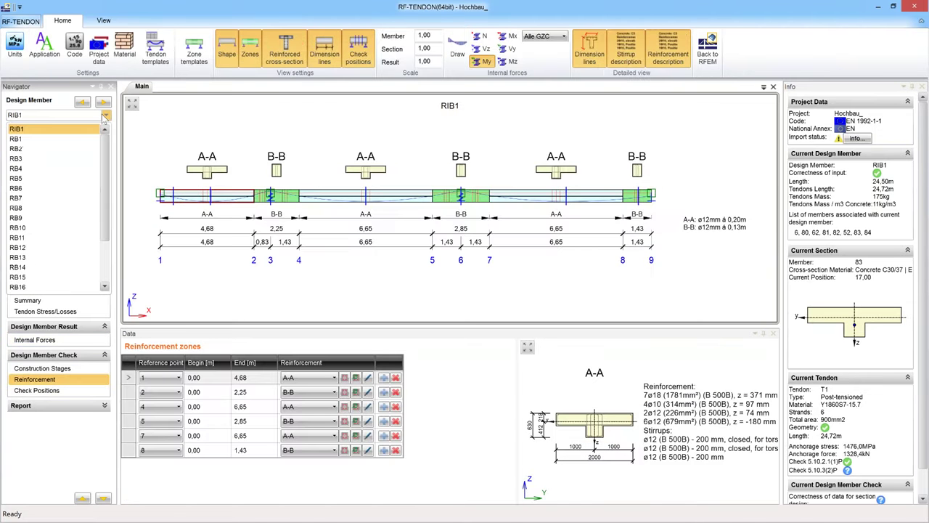
pyautogui.click(33, 180)
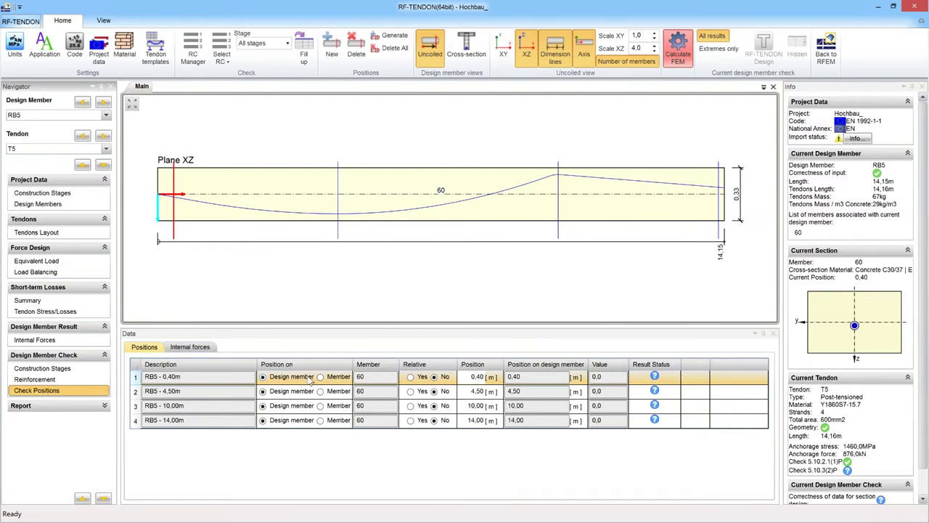
# Run the FEM calculation for RB5's check positions, showing the Modelling in RFEM slide in PowerPoint during the wait and returning to RF-TENDON
pyautogui.click(678, 45)
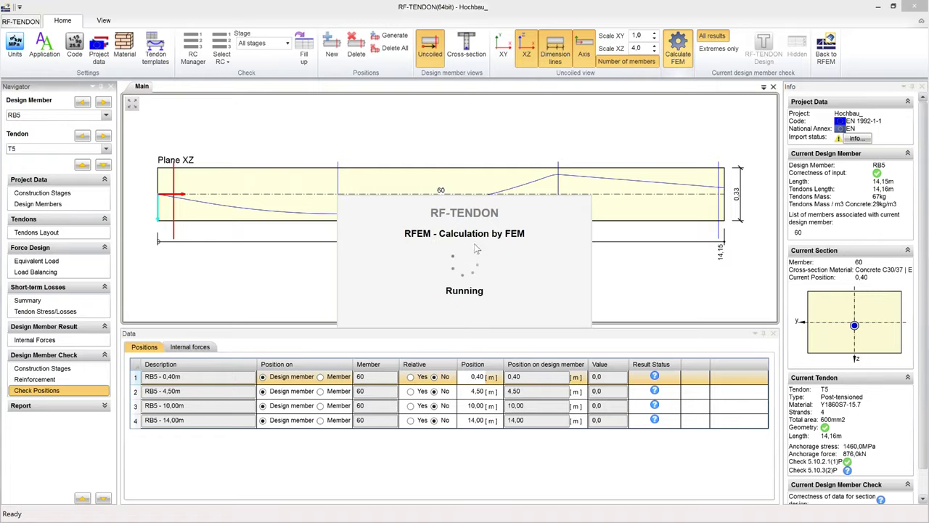
pyautogui.hotkey('alt', 'Tab')
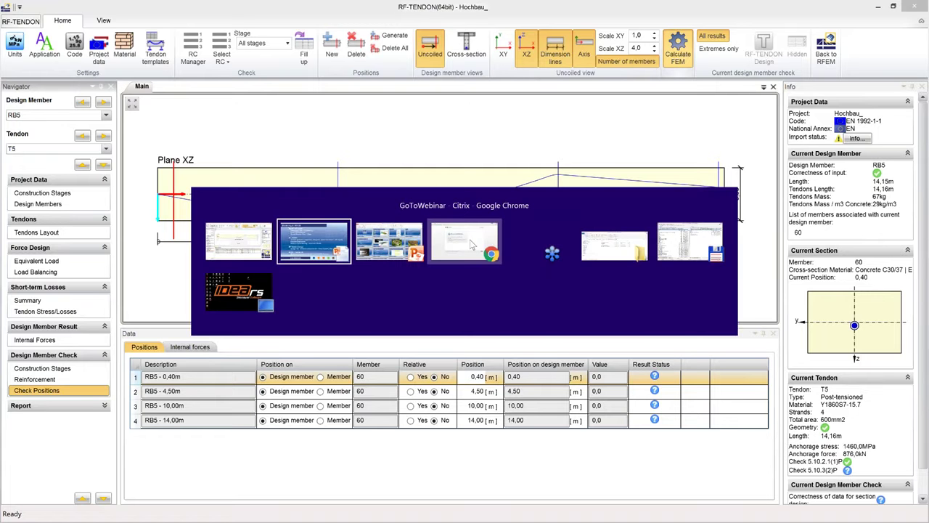
pyautogui.moveTo(470, 245)
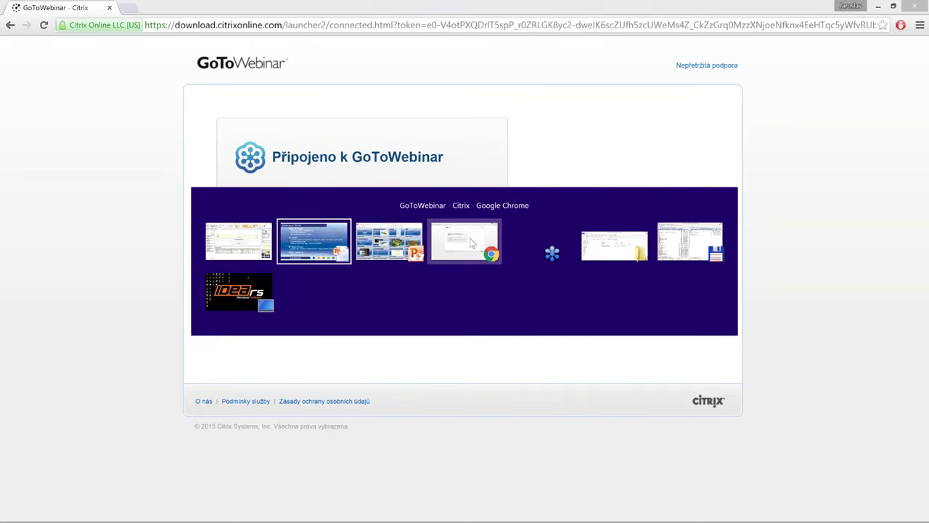
pyautogui.click(333, 241)
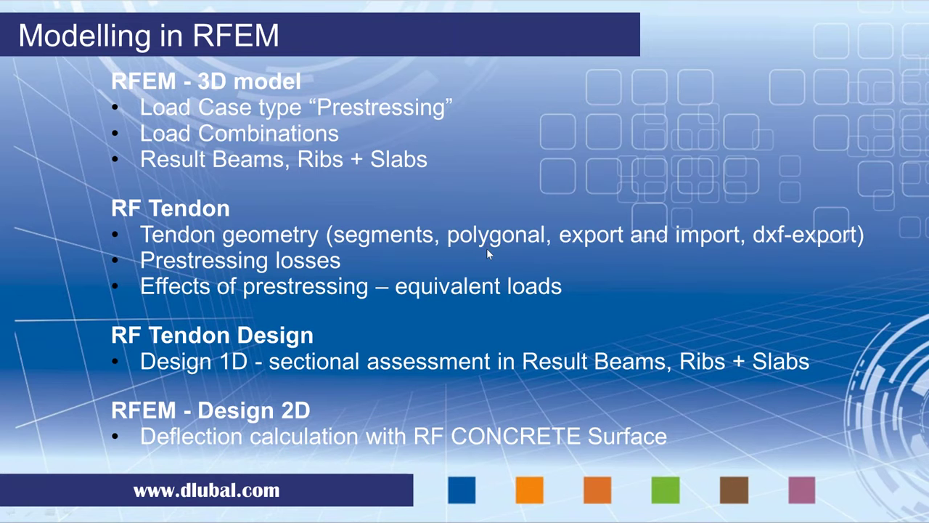
pyautogui.hotkey('alt', 'Tab')
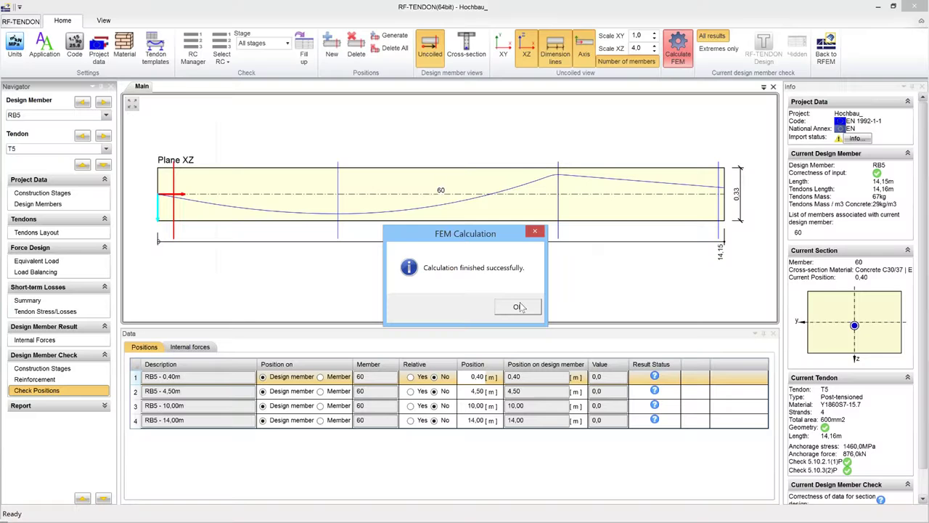
pyautogui.click(519, 308)
pyautogui.hotkey('alt', 'Tab')
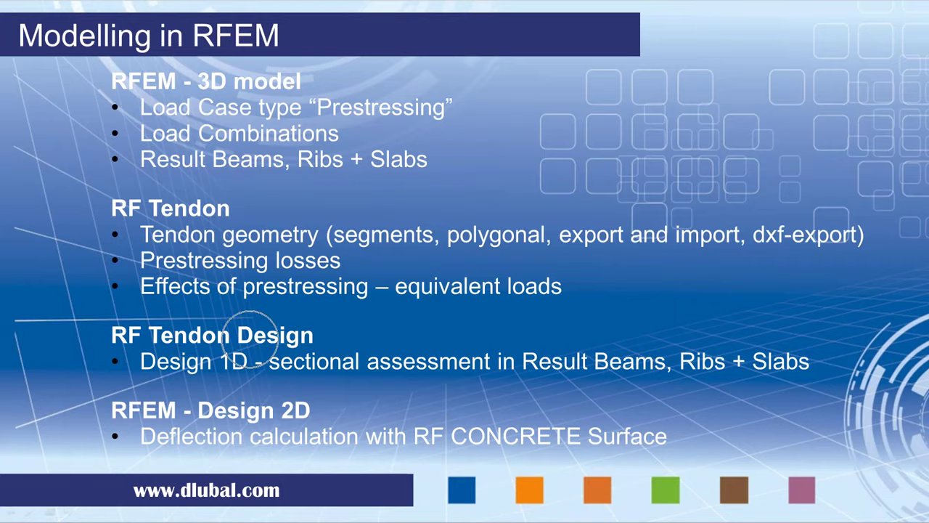
pyautogui.hotkey('alt', 'Tab')
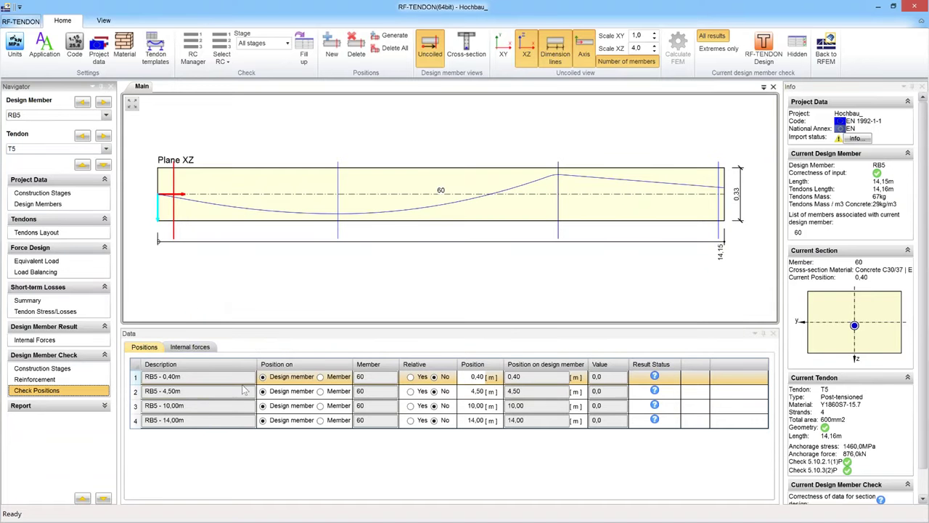
# Go through RB5's check positions at 4,50 m, 10,00 m and 14,00 m along the member
pyautogui.click(212, 392)
pyautogui.click(217, 406)
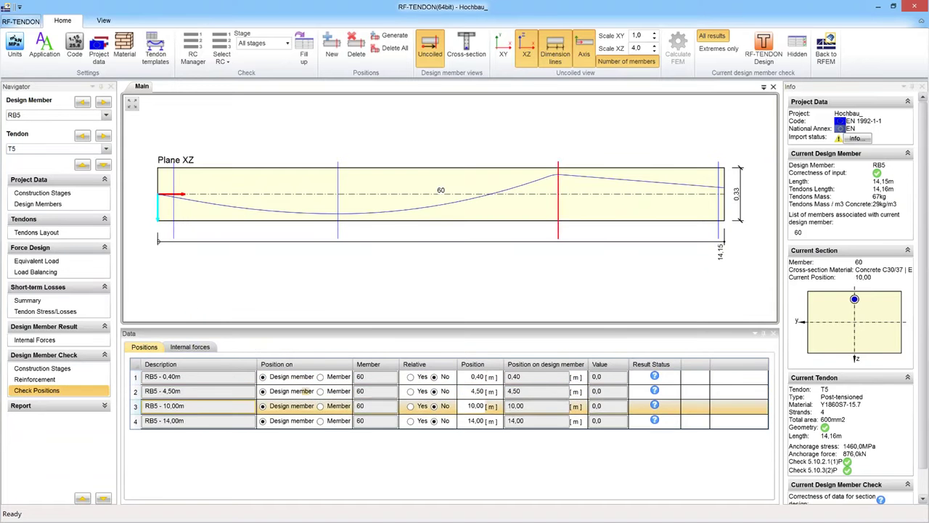
pyautogui.click(223, 421)
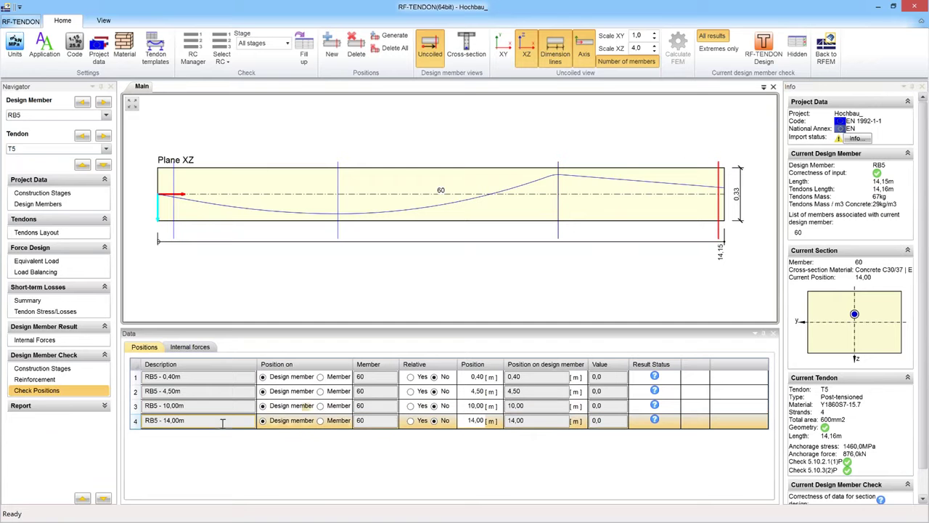
# Open RB5 in RF-TENDON Design and inspect its sections at 4,50 m, 10,00 m and 14,00 m
pyautogui.click(755, 56)
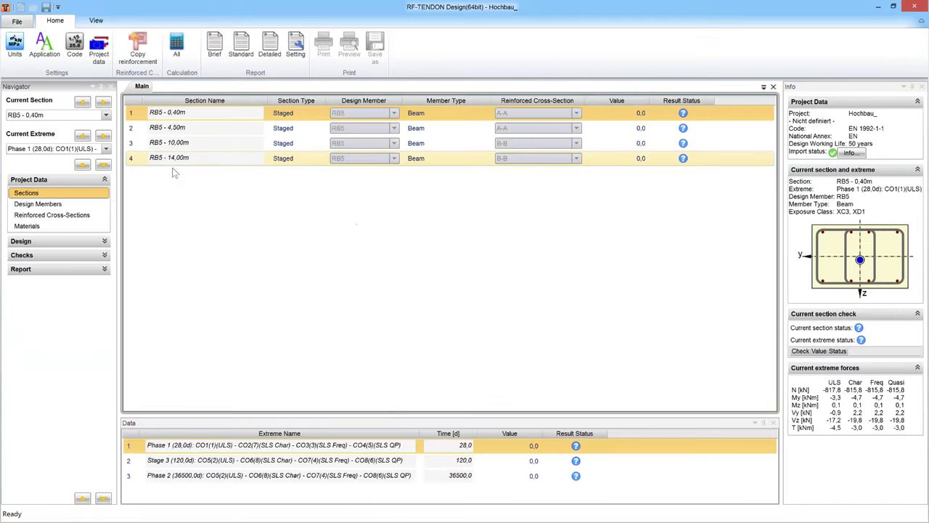
pyautogui.click(286, 132)
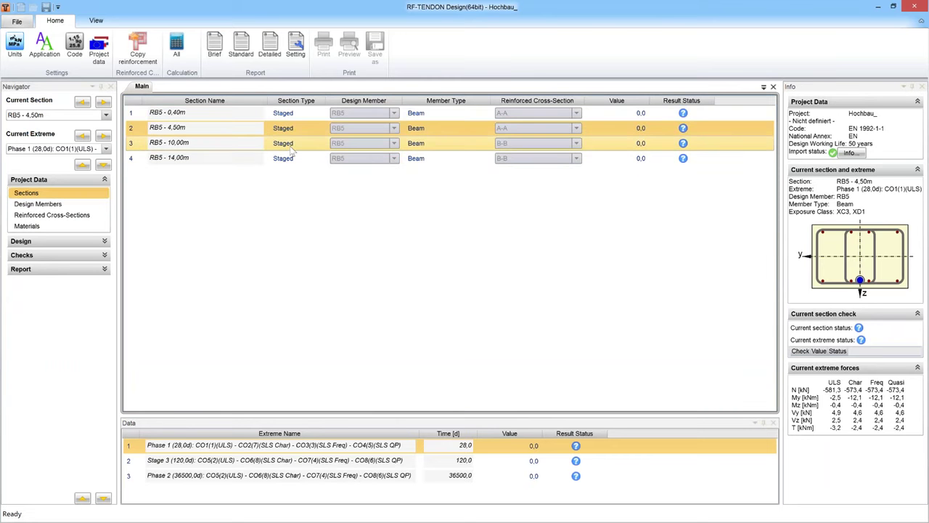
pyautogui.click(290, 145)
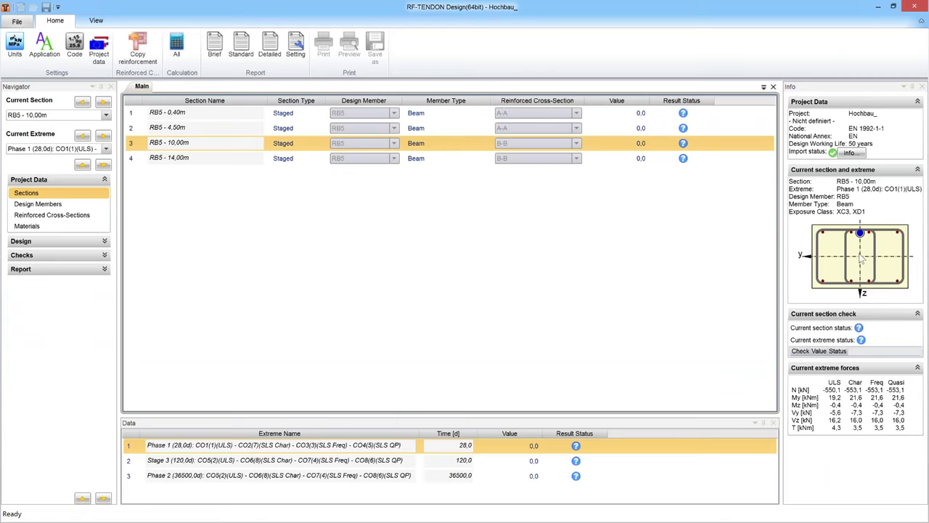
pyautogui.click(285, 161)
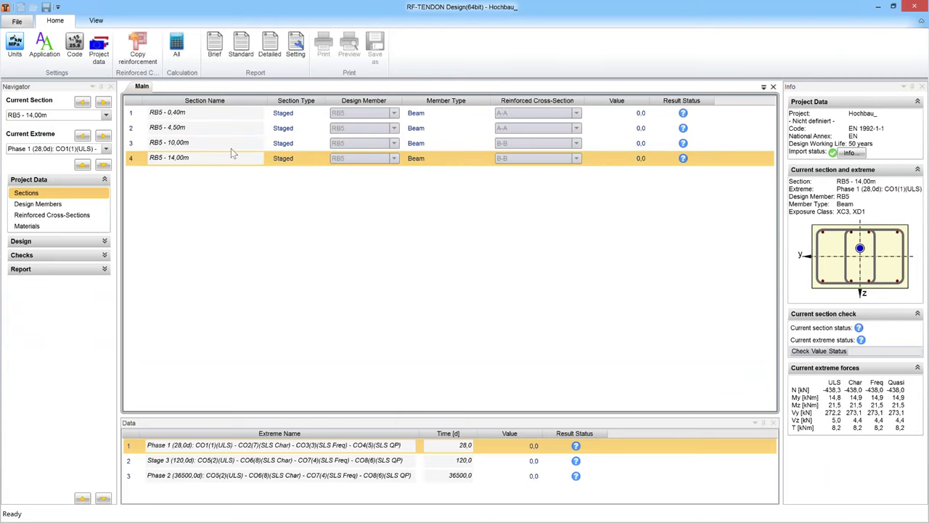
# Make RB5 - 4,50m the current section and calculate all sections of the design member
pyautogui.keyDown('ctrl'); pyautogui.click(284, 144); pyautogui.keyUp('ctrl')
pyautogui.keyDown('ctrl'); pyautogui.click(284, 139); pyautogui.keyUp('ctrl')
pyautogui.keyDown('ctrl'); pyautogui.click(287, 129); pyautogui.keyUp('ctrl')
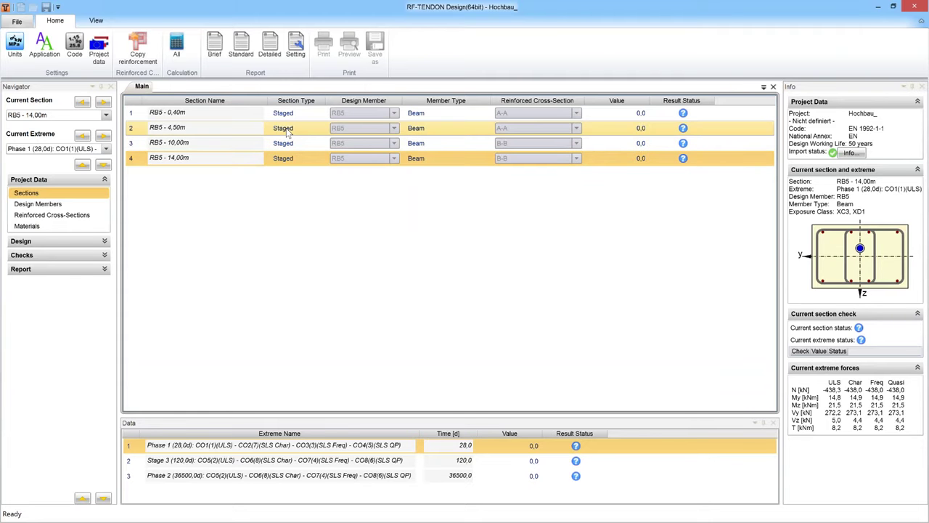
pyautogui.click(286, 129)
pyautogui.keyDown('ctrl'); pyautogui.click(305, 144); pyautogui.keyUp('ctrl')
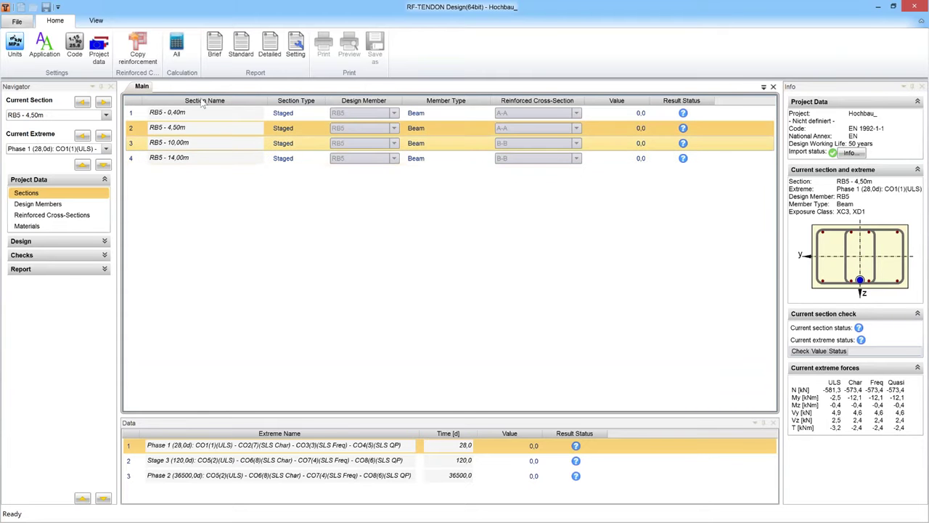
pyautogui.click(176, 47)
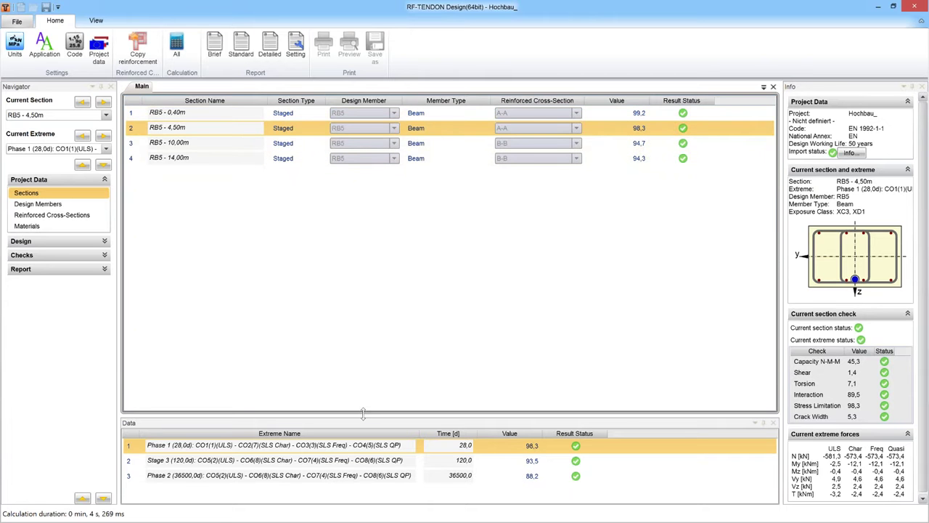
# Enlarge the extremes table and examine the check results of Stage 3 and Phase 2 for section RB5 - 4,50m
pyautogui.moveTo(362, 412); pyautogui.dragTo(363, 332)
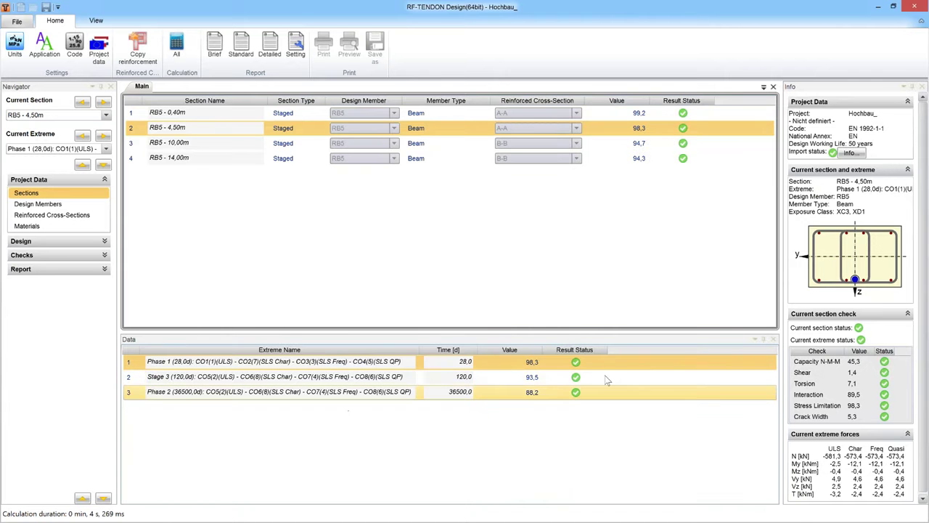
pyautogui.moveTo(653, 365)
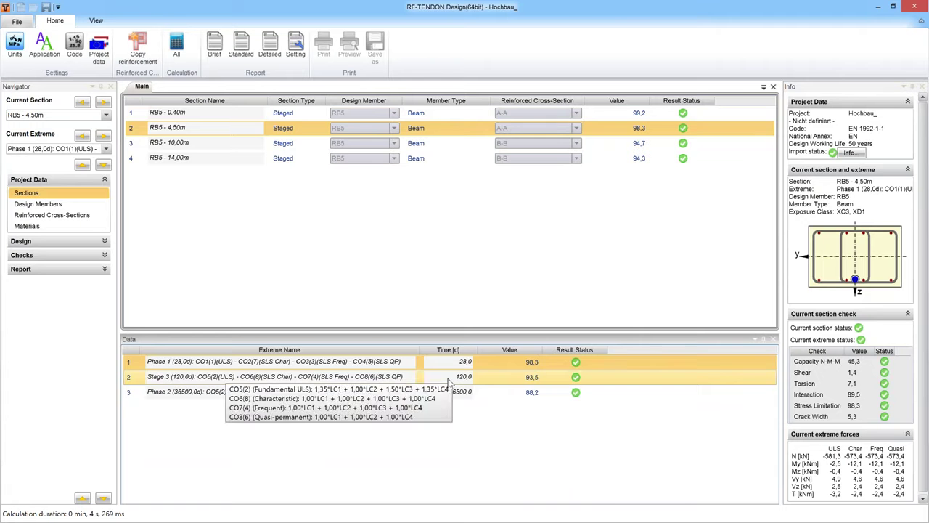
pyautogui.click(450, 382)
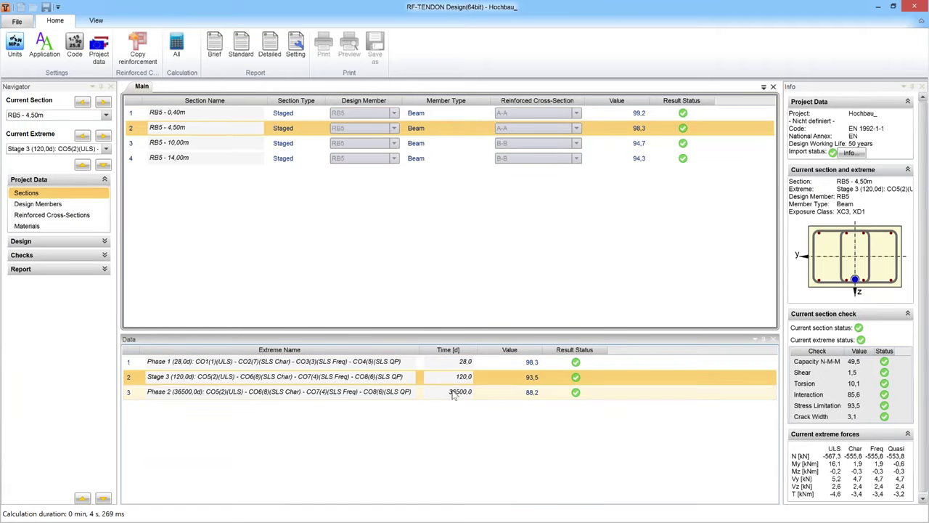
pyautogui.click(452, 393)
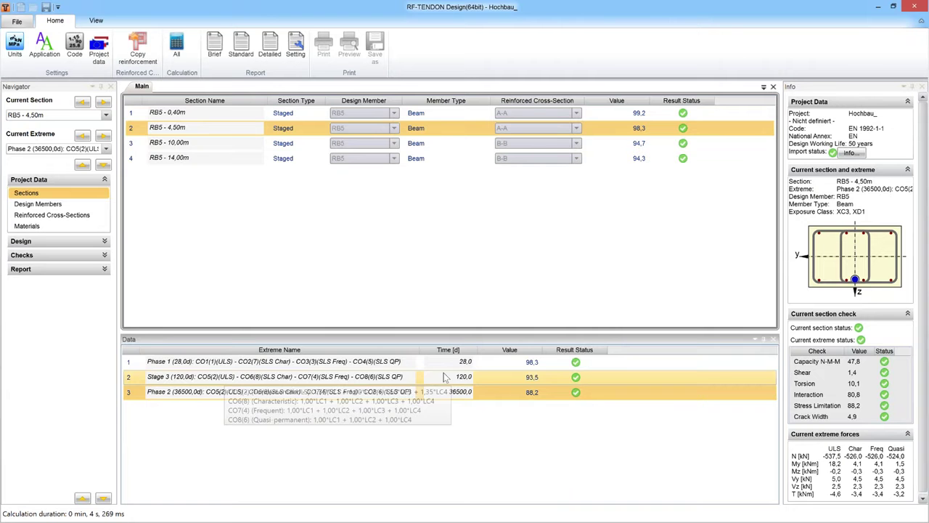
# View the construction stages of section RB5 - 4,50m on the time axis, going from Phase 1 through Stage 3 to Phase 2
pyautogui.click(42, 240)
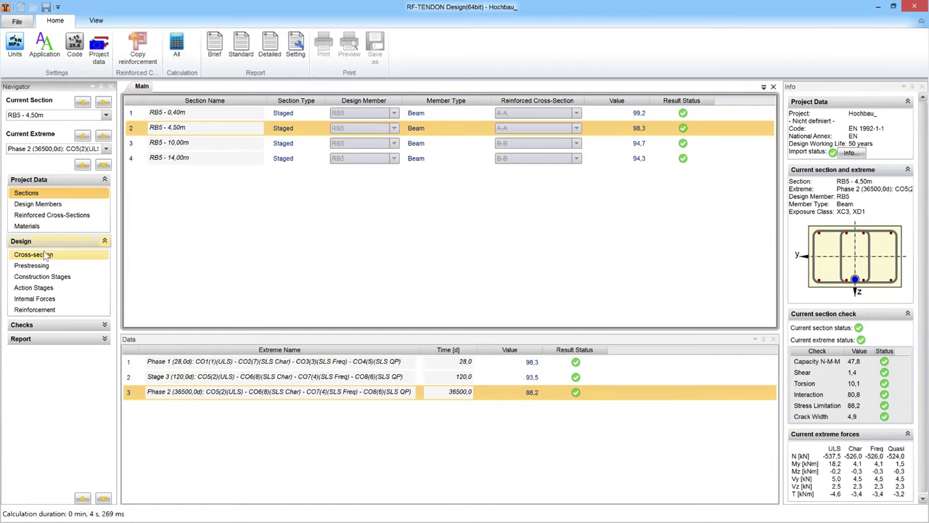
pyautogui.click(49, 277)
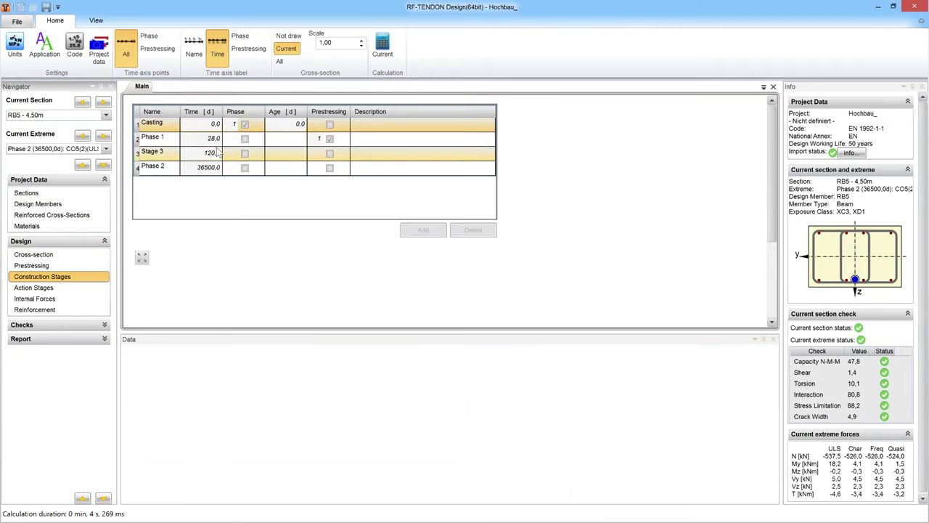
pyautogui.click(211, 143)
pyautogui.click(210, 154)
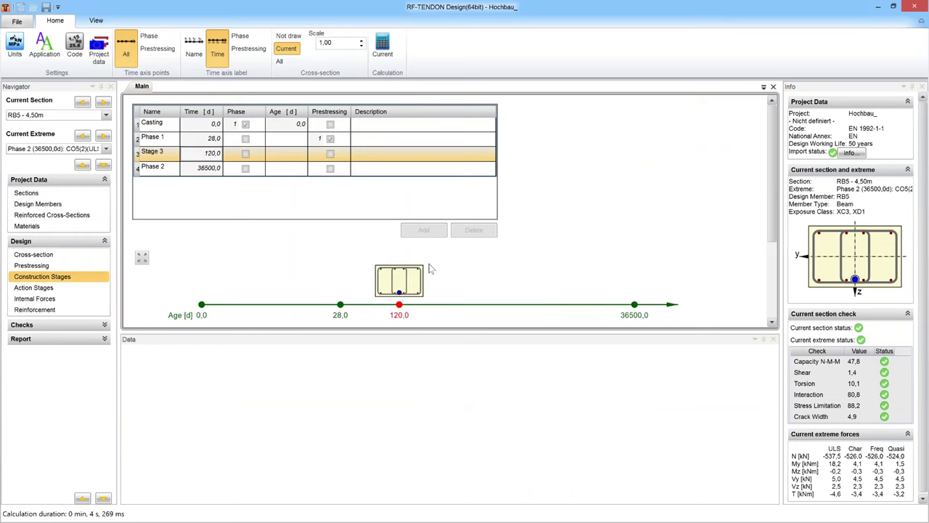
pyautogui.scroll(-1, 427, 270)
pyautogui.click(254, 144)
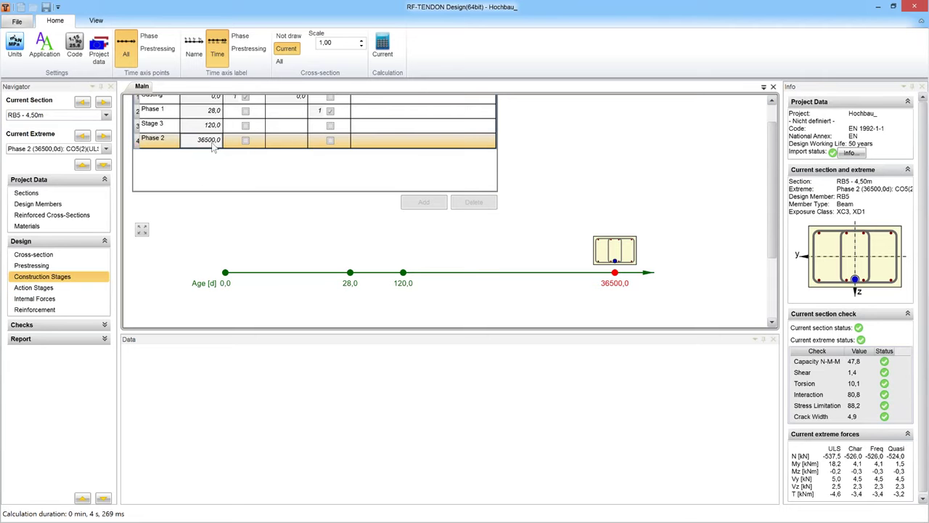
# View the section's load and prestressing effects and its A-A reinforcement, and expand the list of available checks
pyautogui.click(45, 299)
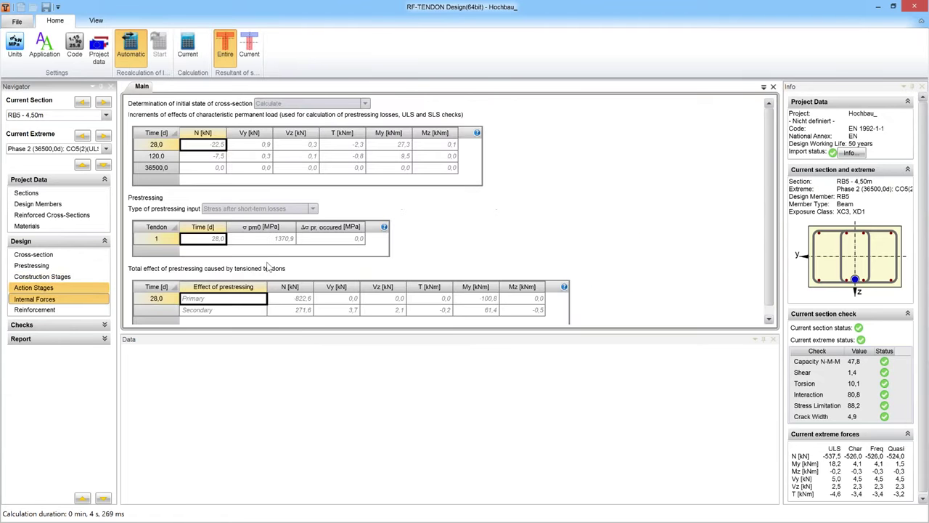
pyautogui.click(69, 311)
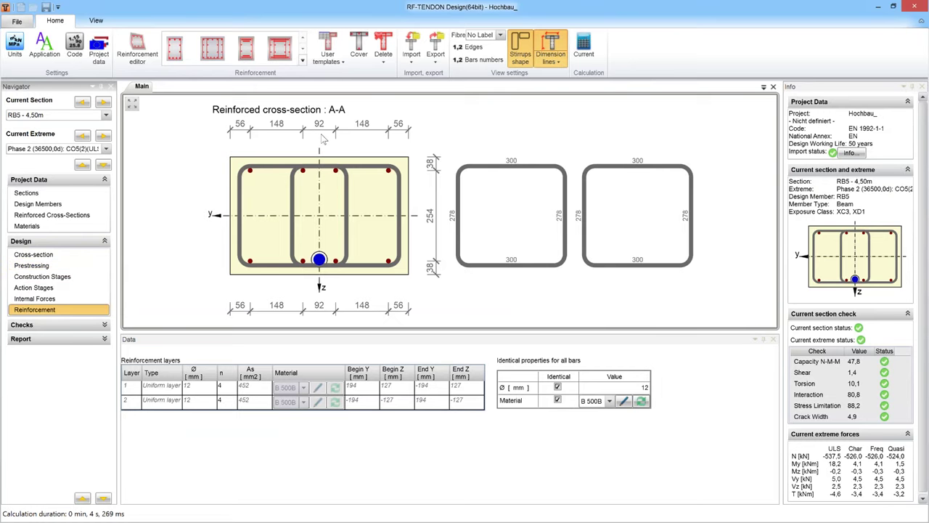
pyautogui.click(54, 324)
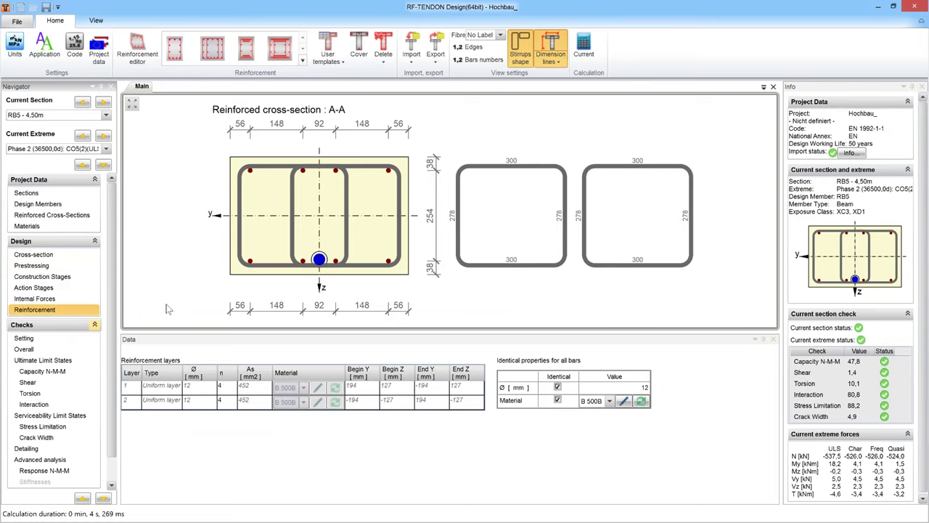
# Examine the Capacity N-M-M check of section RB5 - 4,50m for Phase 2 and enlarge its results table
pyautogui.scroll(-1, 110, 323)
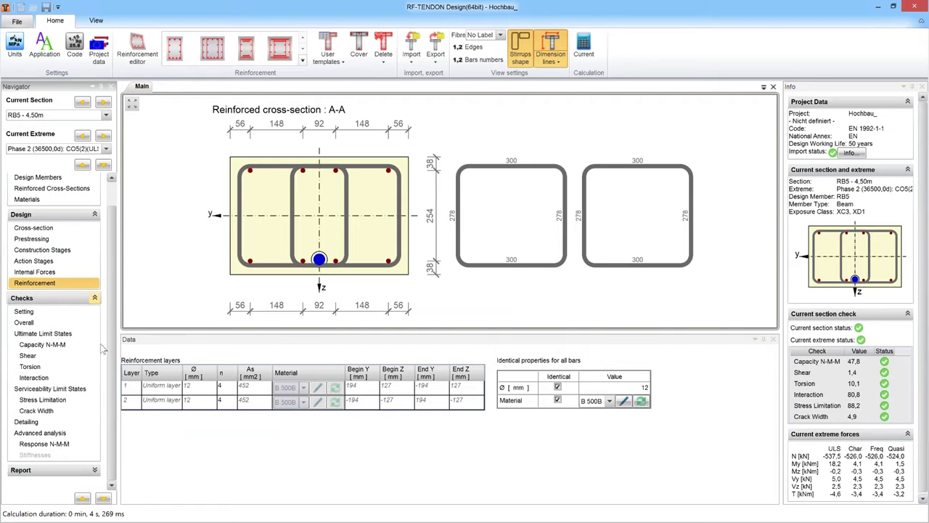
pyautogui.click(36, 346)
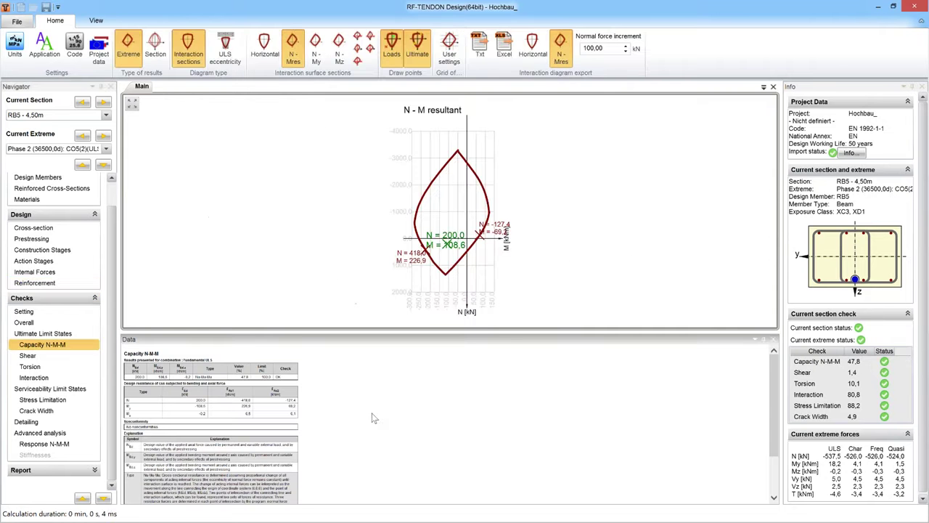
pyautogui.keyDown('ctrl'); pyautogui.scroll(3, 372, 418); pyautogui.keyUp('ctrl')
pyautogui.scroll(1, 445, 394)
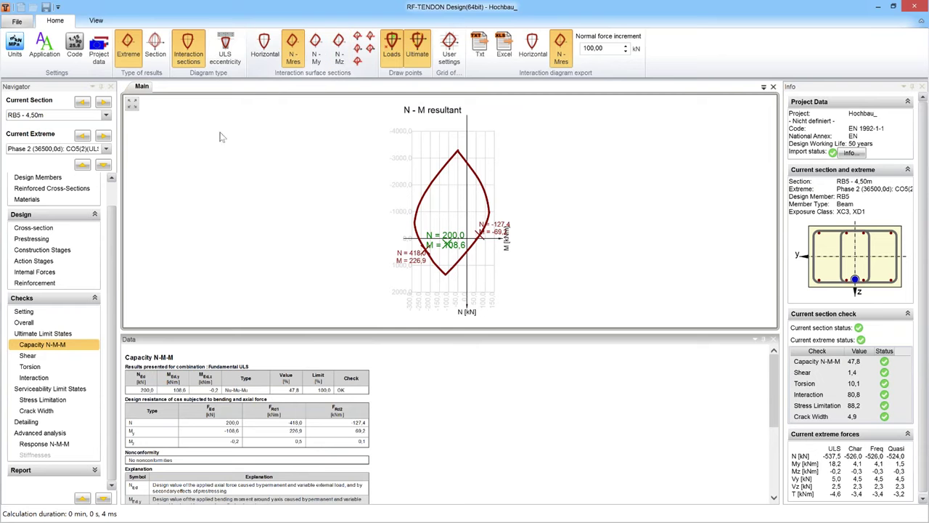
# View the shear check of section RB5 - 4,50m and compare it with sections RB5 - 0,40m and RB5 - 14,00m
pyautogui.click(61, 356)
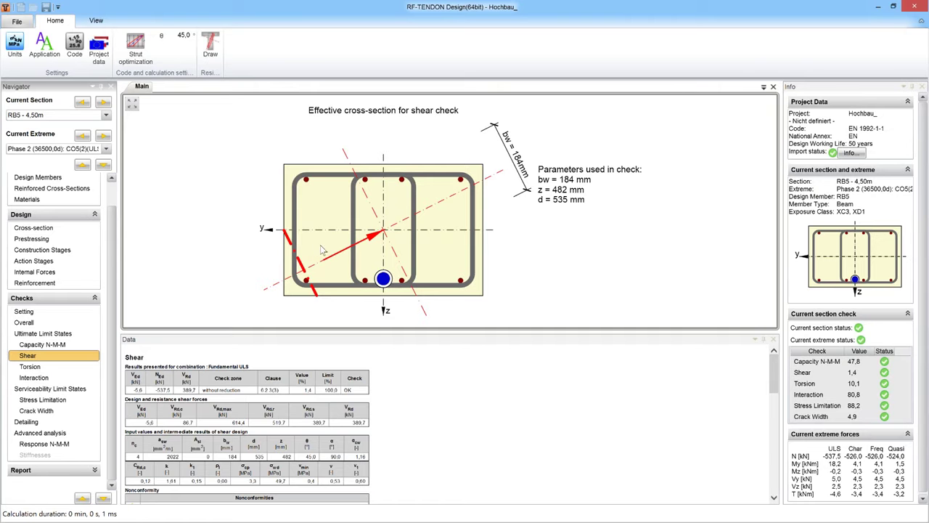
pyautogui.click(106, 115)
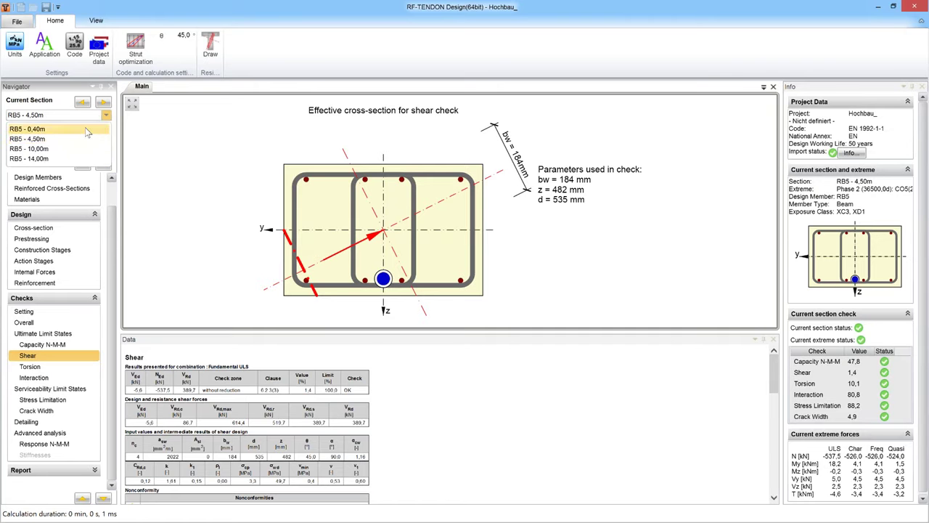
pyautogui.click(86, 129)
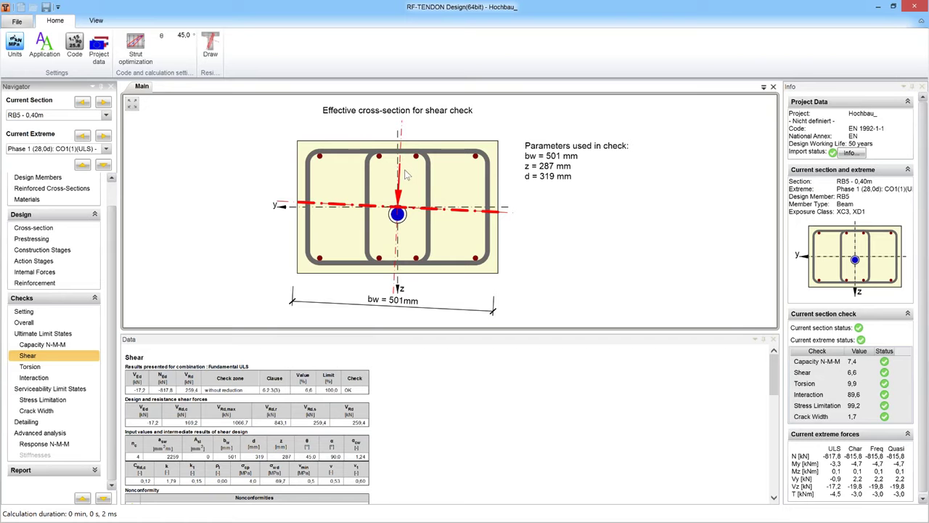
pyautogui.moveTo(401, 177)
pyautogui.click(106, 116)
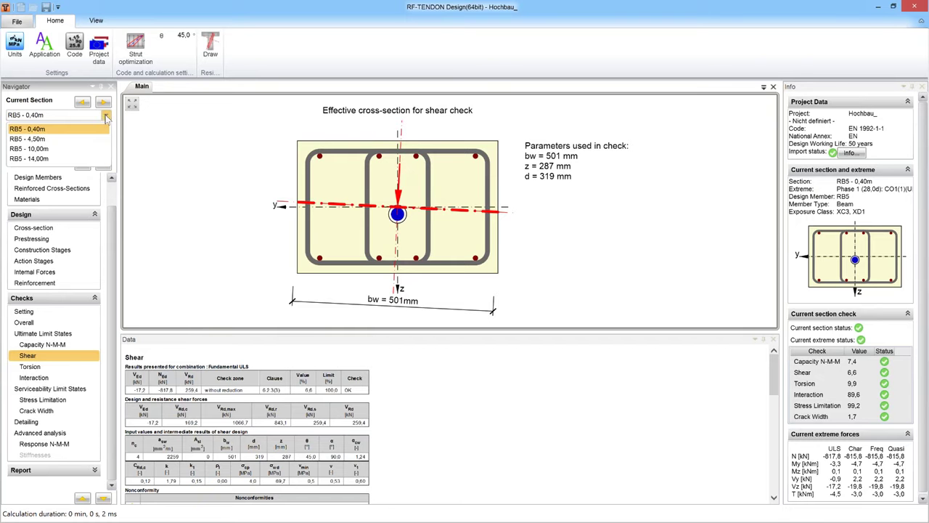
pyautogui.click(64, 157)
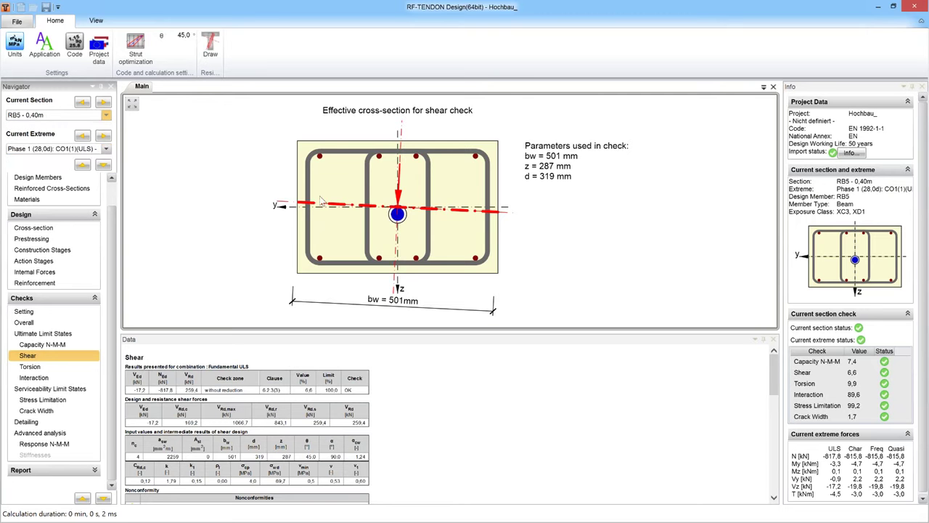
pyautogui.moveTo(355, 219)
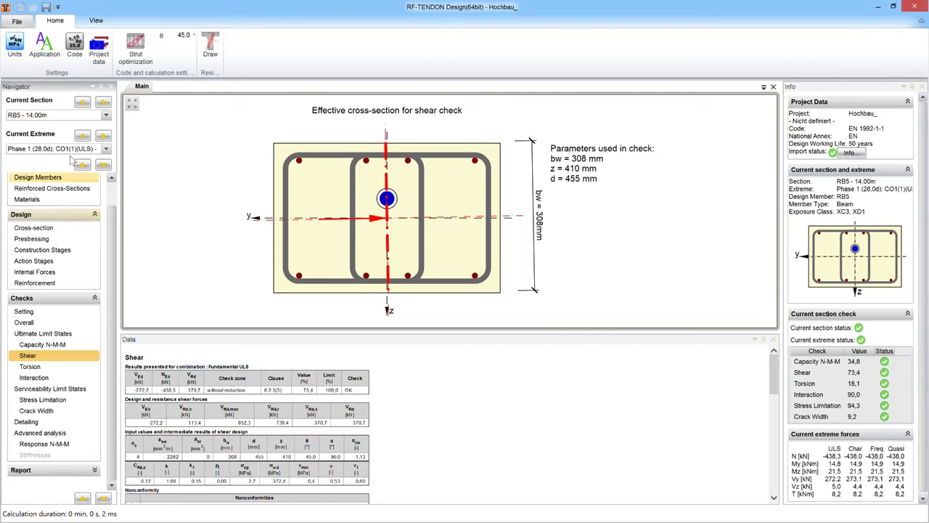
# Return to section RB5 - 4,50m and examine its torsion, interaction, stress limitation and crack width checks in Phase 1
pyautogui.click(106, 114)
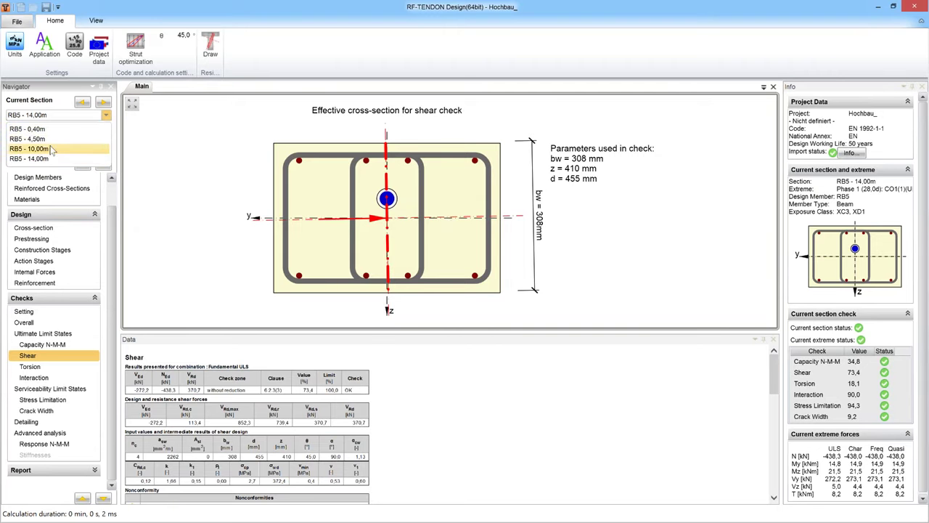
pyautogui.click(56, 148)
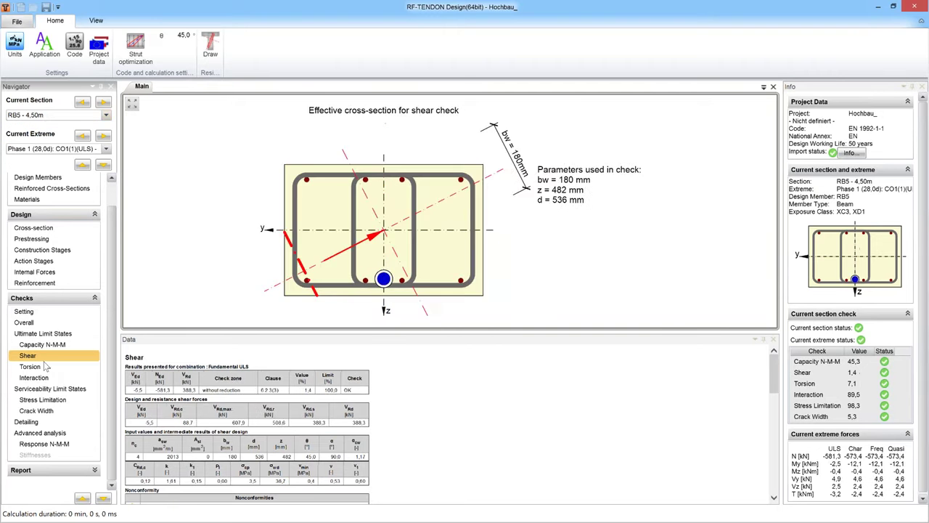
pyautogui.click(105, 363)
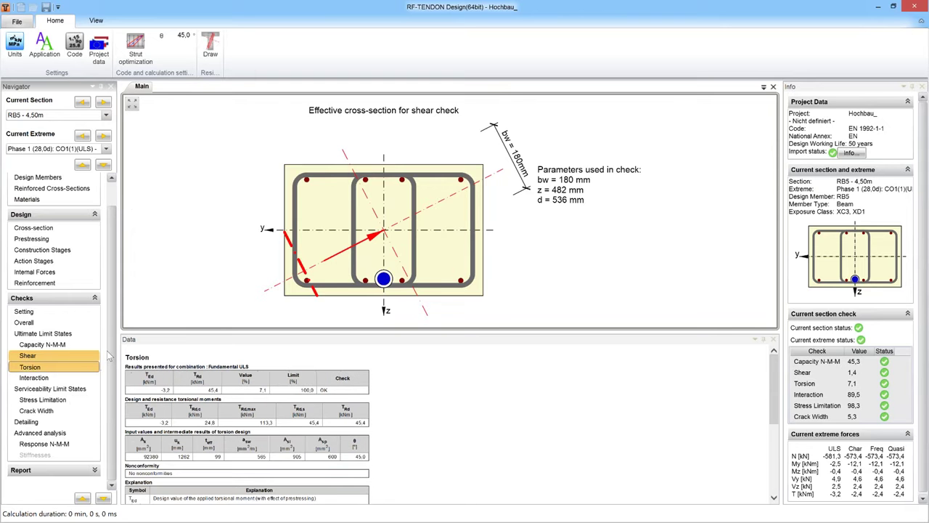
pyautogui.click(52, 379)
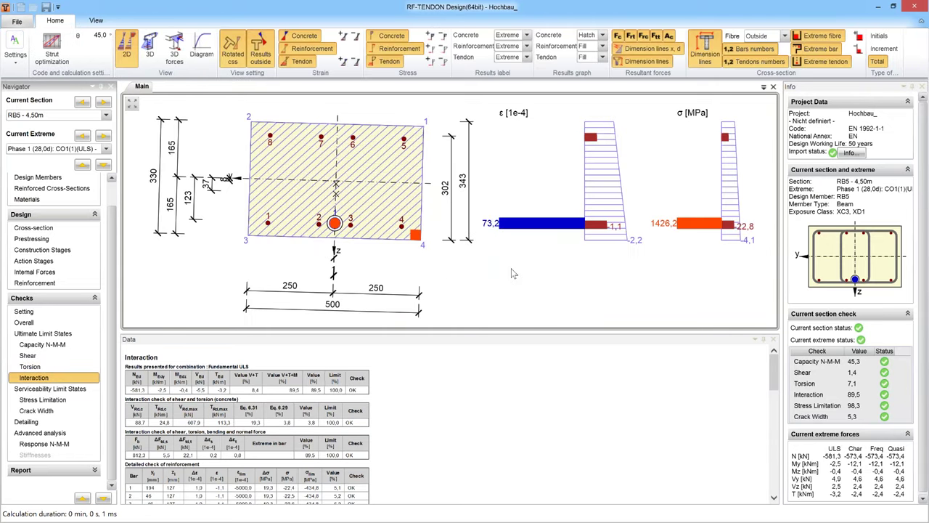
pyautogui.click(58, 400)
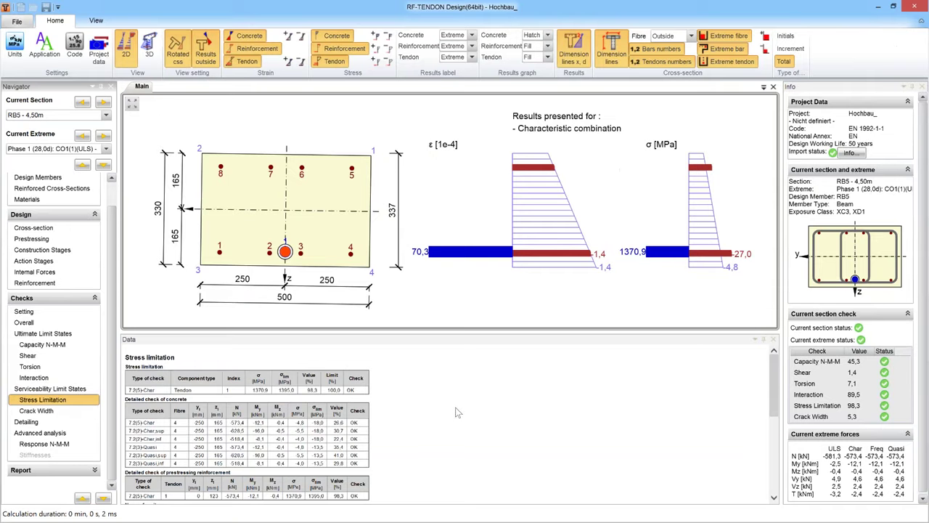
pyautogui.click(62, 415)
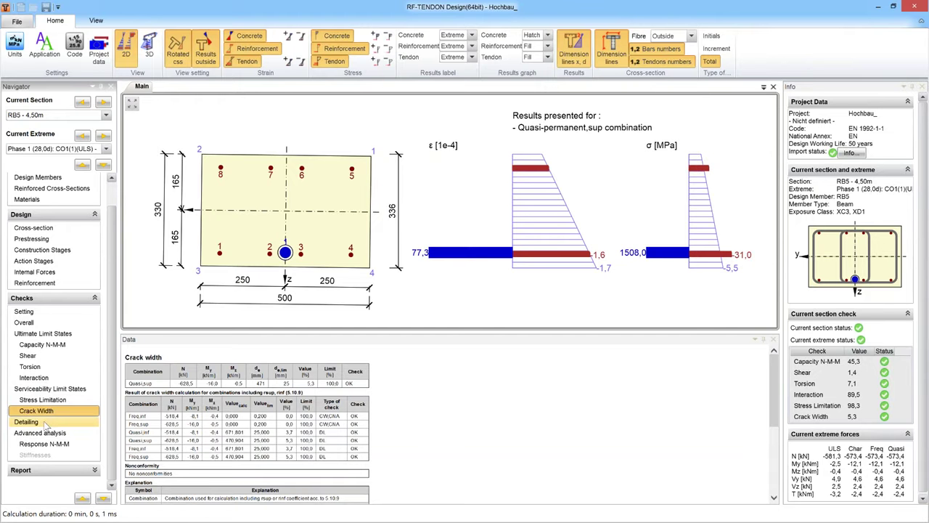
# Review the check settings, keeping Detailing and Response N-M-M active, and display the Response N-M-M check with a taller drawing view
pyautogui.click(27, 311)
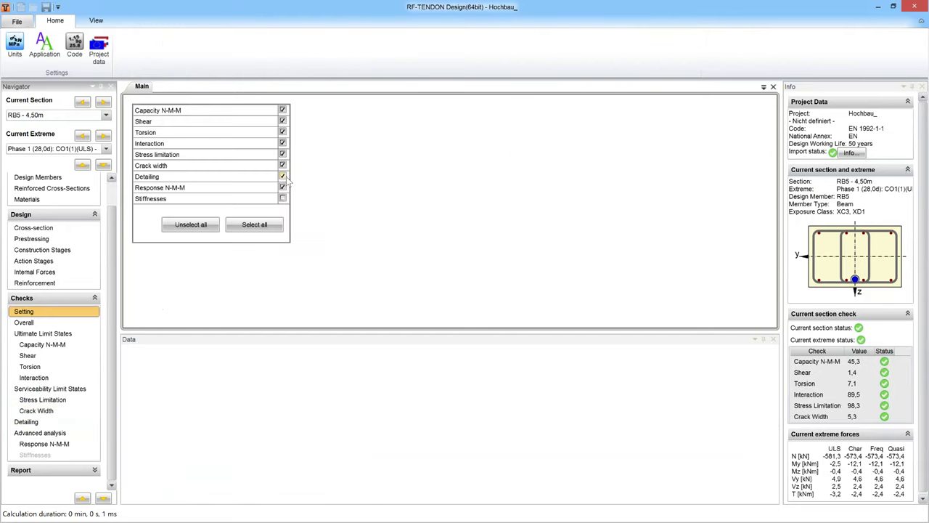
pyautogui.click(283, 179)
pyautogui.click(284, 179)
pyautogui.click(282, 187)
pyautogui.click(43, 444)
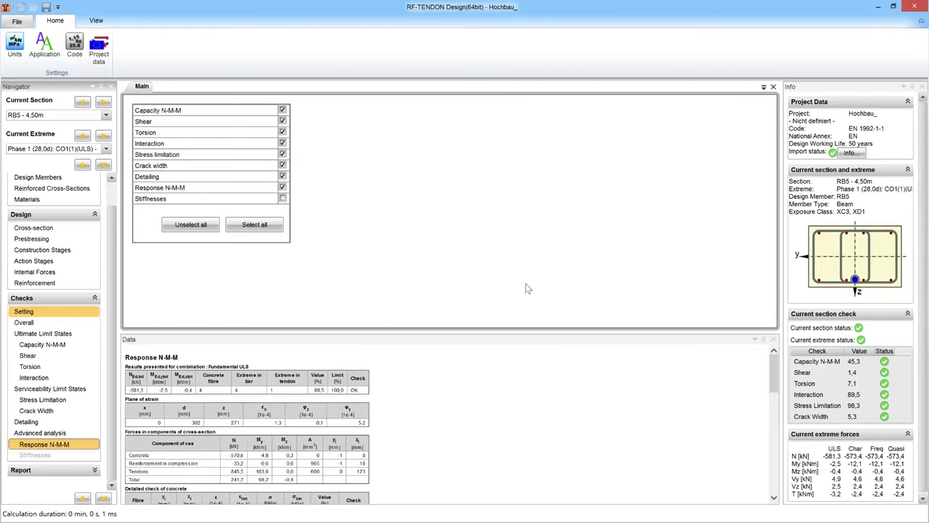
pyautogui.moveTo(374, 333); pyautogui.dragTo(374, 350)
# View the Response N-M-M check of section RB5 - 4,50m for the Stage 3 and Phase 2 extremes
pyautogui.click(105, 148)
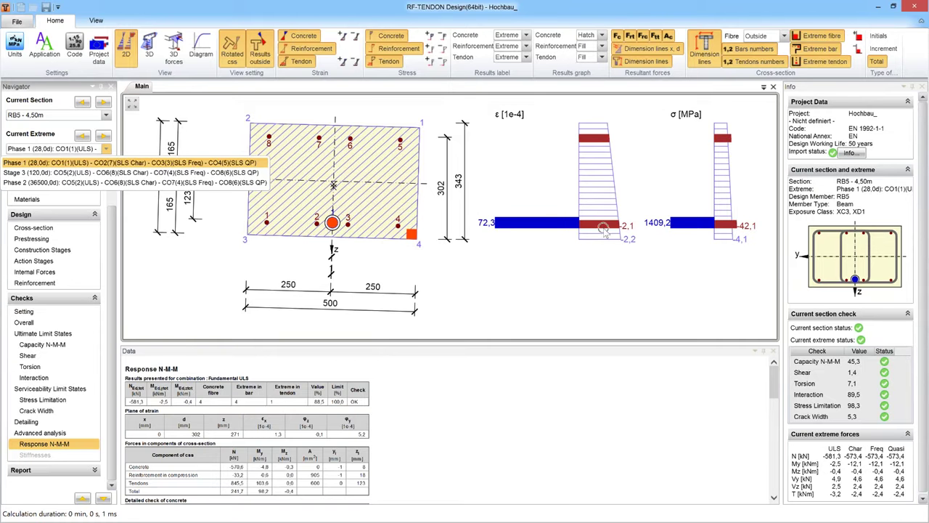
pyautogui.click(112, 173)
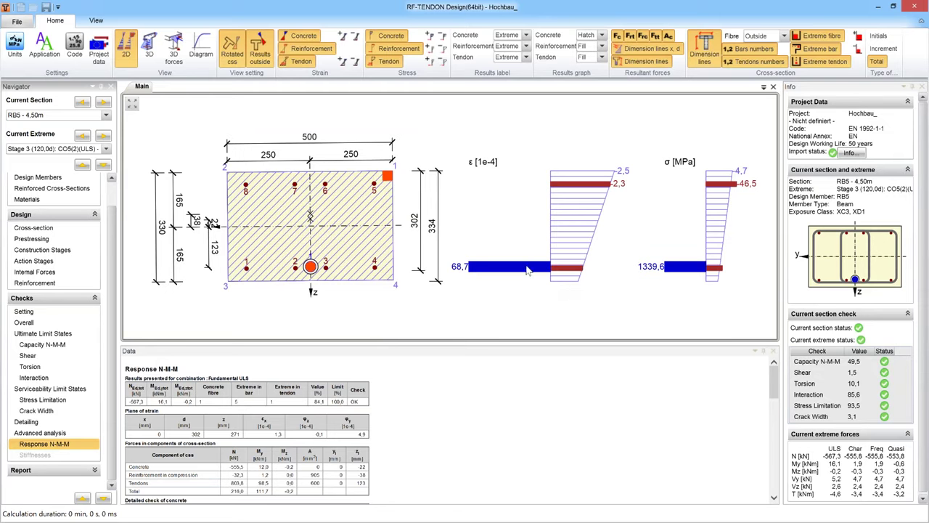
pyautogui.click(106, 148)
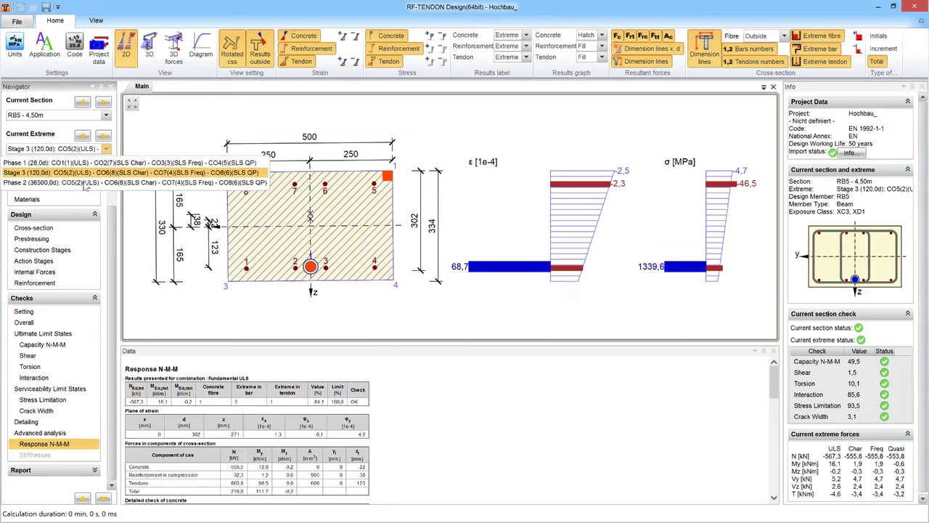
pyautogui.click(87, 185)
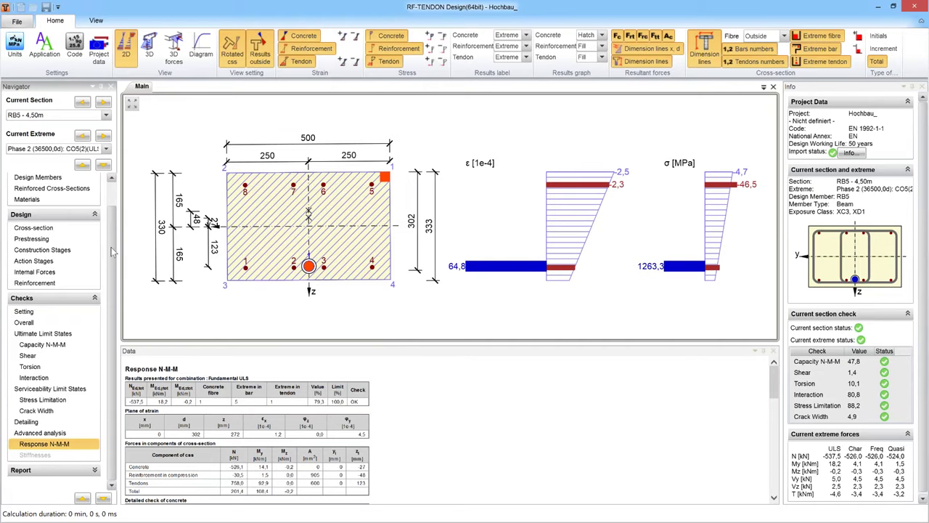
pyautogui.scroll(2, 115, 229)
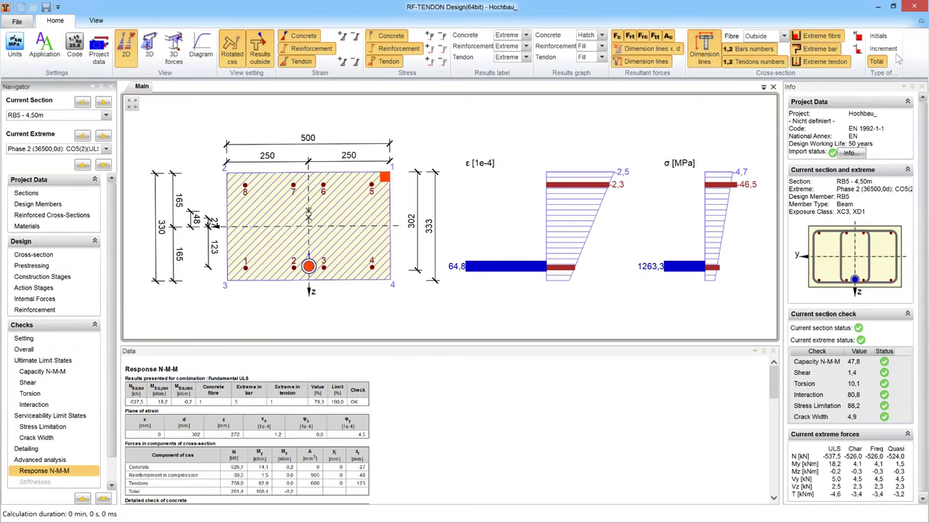
# Close the RB5 section design, return to RF-TENDON and make RIB1 the current design member
pyautogui.click(919, 6)
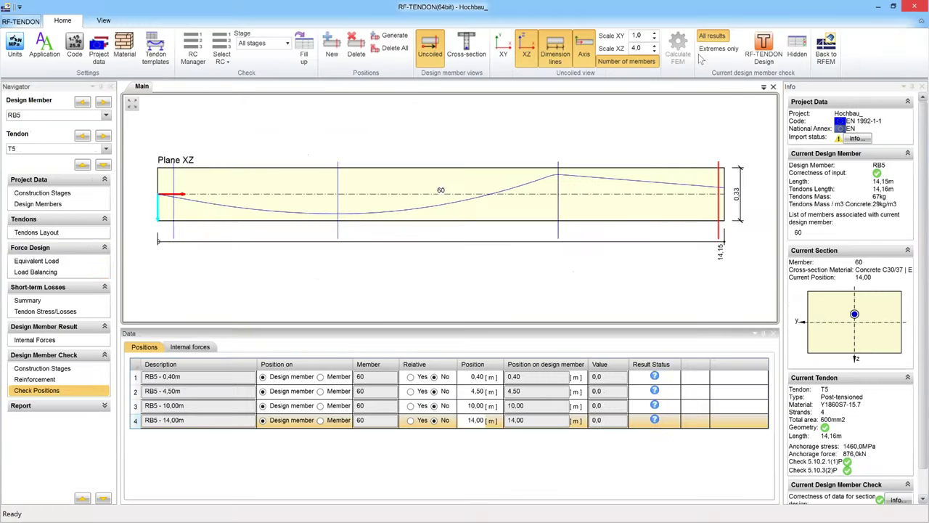
pyautogui.click(106, 116)
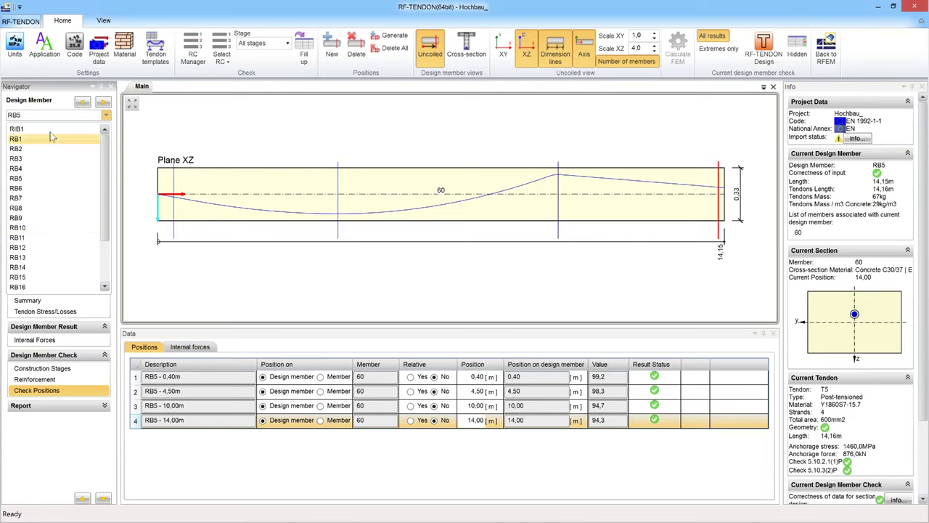
pyautogui.click(319, 208)
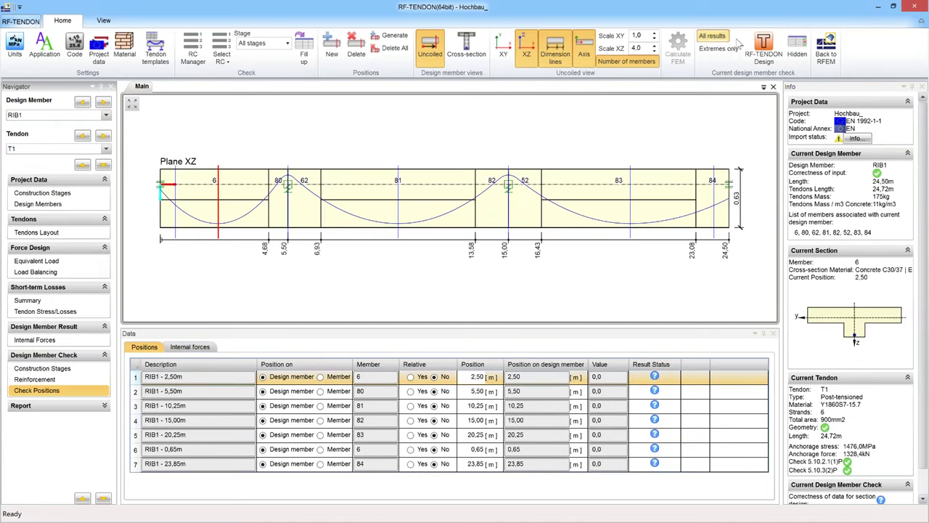
# Calculate all sections of RIB1 in RF-TENDON Design and select the Phase 2 extreme of section RIB1 - 15,00m
pyautogui.click(764, 43)
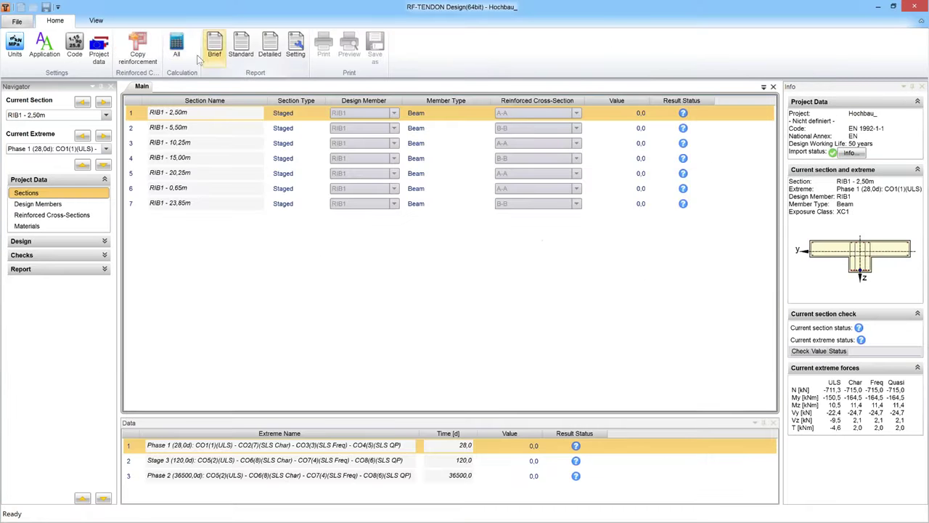
pyautogui.click(179, 52)
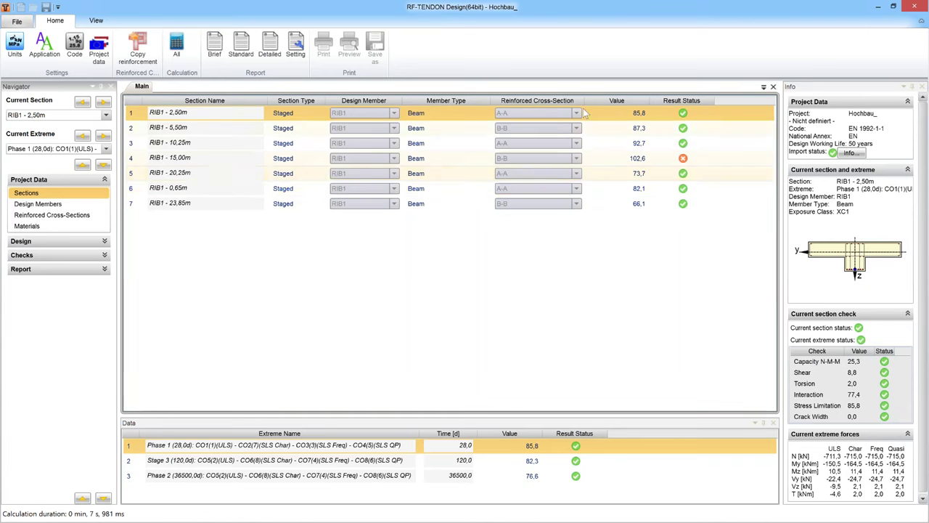
pyautogui.click(643, 162)
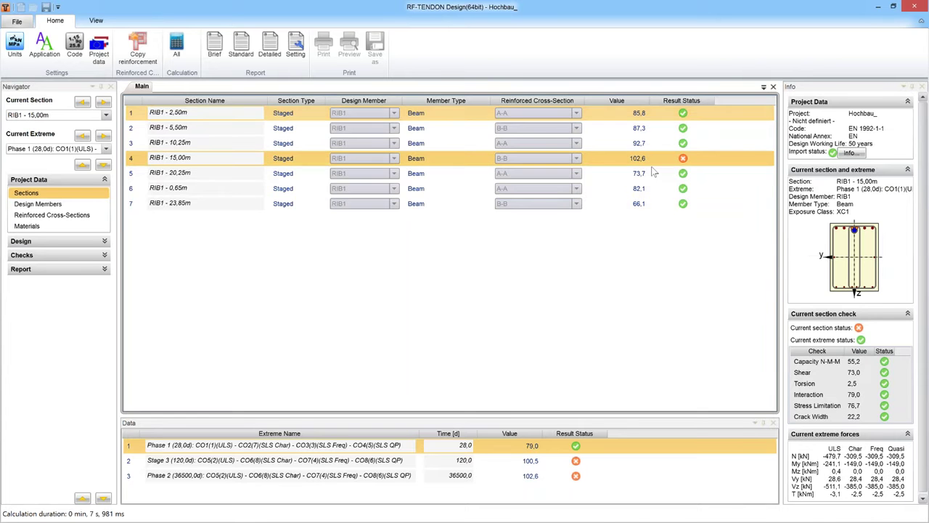
pyautogui.click(551, 478)
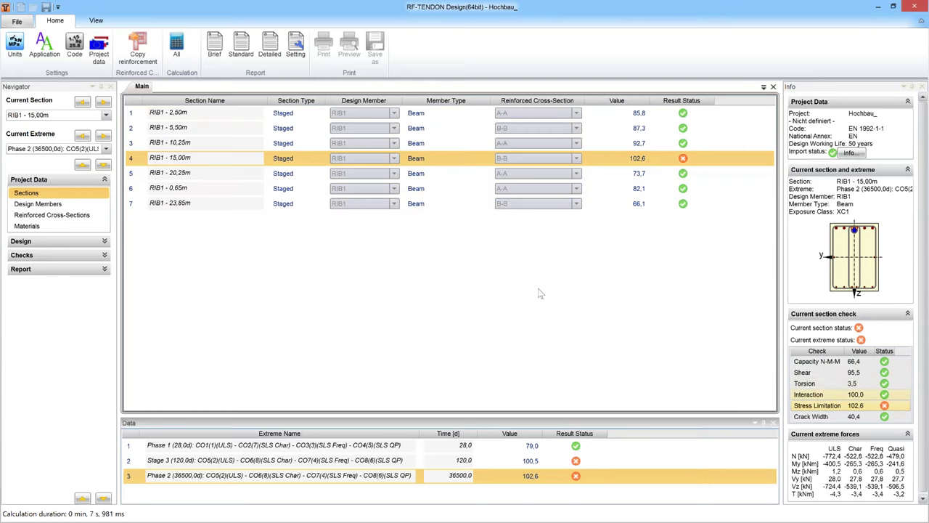
# Examine the stress limitation check of section RIB1 - 15,00m, including its extreme concrete fibre, and enlarge the results table
pyautogui.click(37, 255)
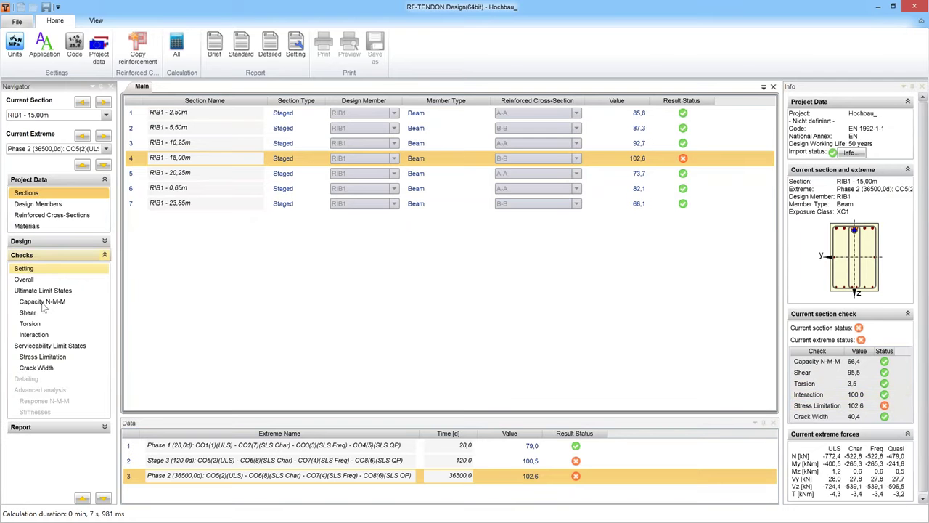
pyautogui.click(42, 357)
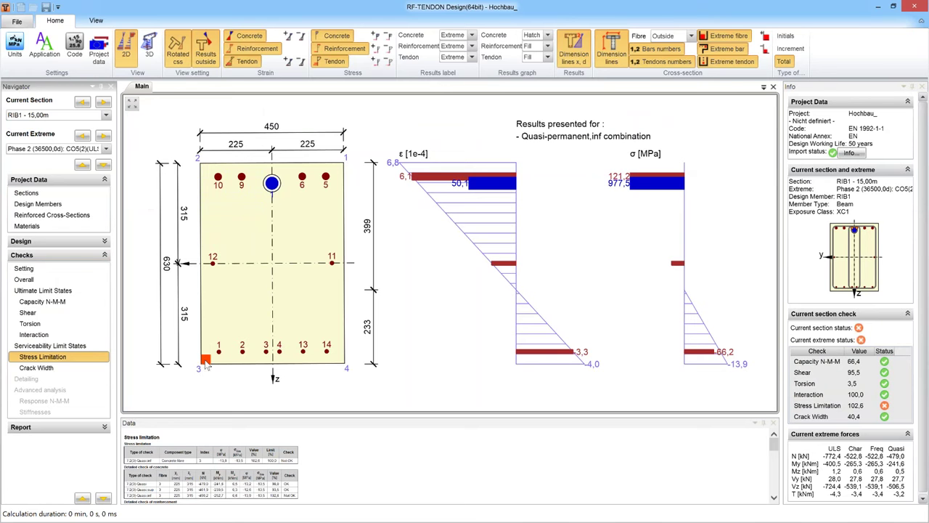
pyautogui.moveTo(206, 360)
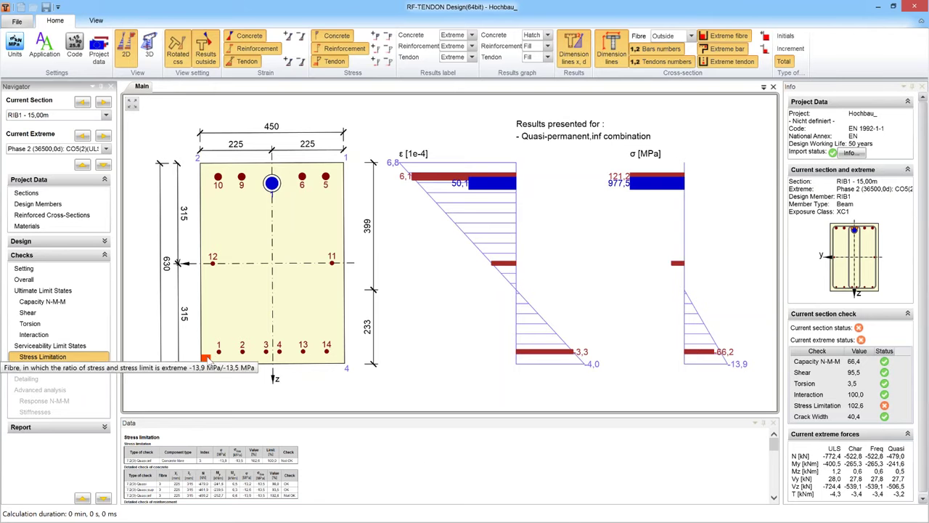
pyautogui.click(431, 474)
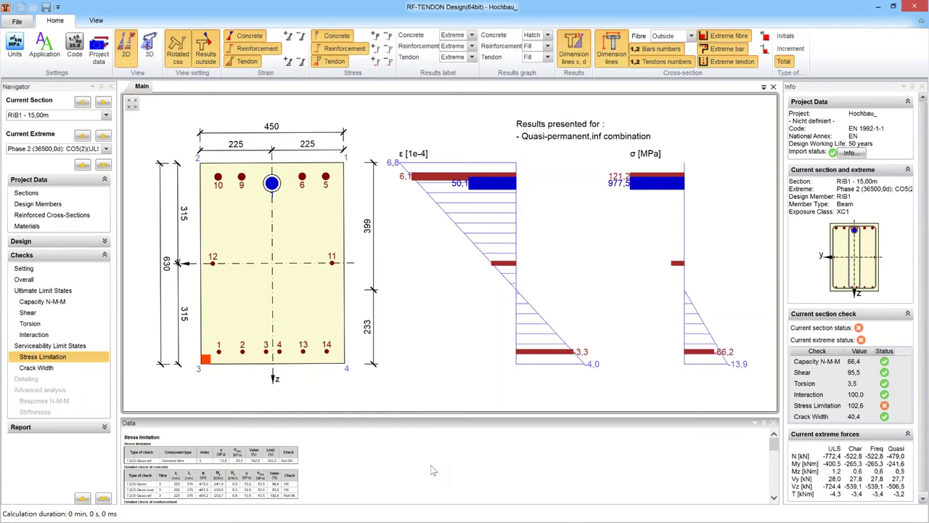
pyautogui.keyDown('ctrl'); pyautogui.scroll(4, 431, 472); pyautogui.keyUp('ctrl')
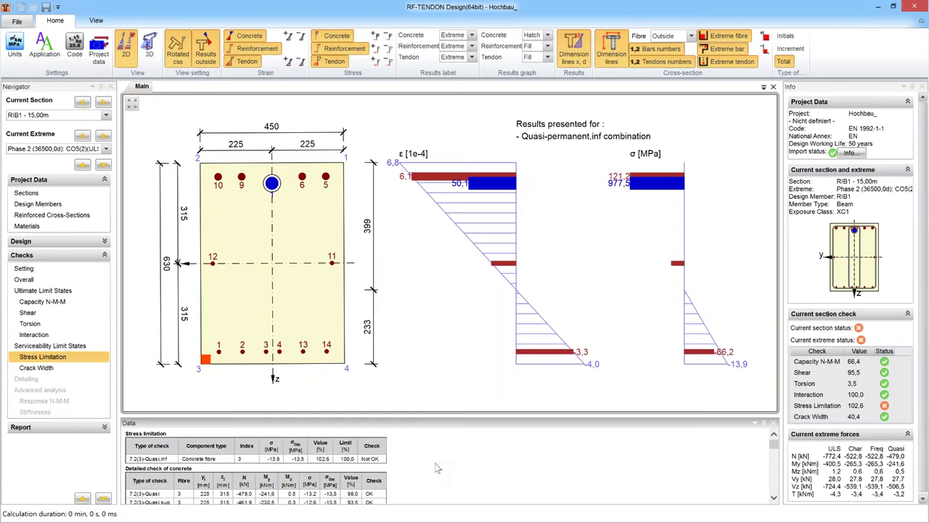
pyautogui.keyDown('ctrl'); pyautogui.scroll(1, 436, 465); pyautogui.keyUp('ctrl')
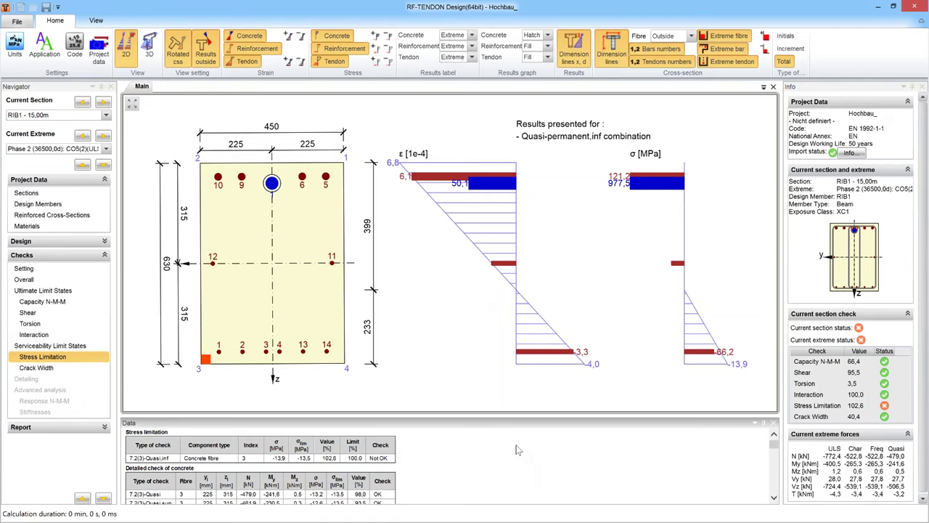
# Examine the detailed stress limitation checks of section RIB1 - 15,00m and read the nonconformity about concrete compressive stress
pyautogui.moveTo(502, 417); pyautogui.dragTo(502, 370)
pyautogui.scroll(-5, 483, 434)
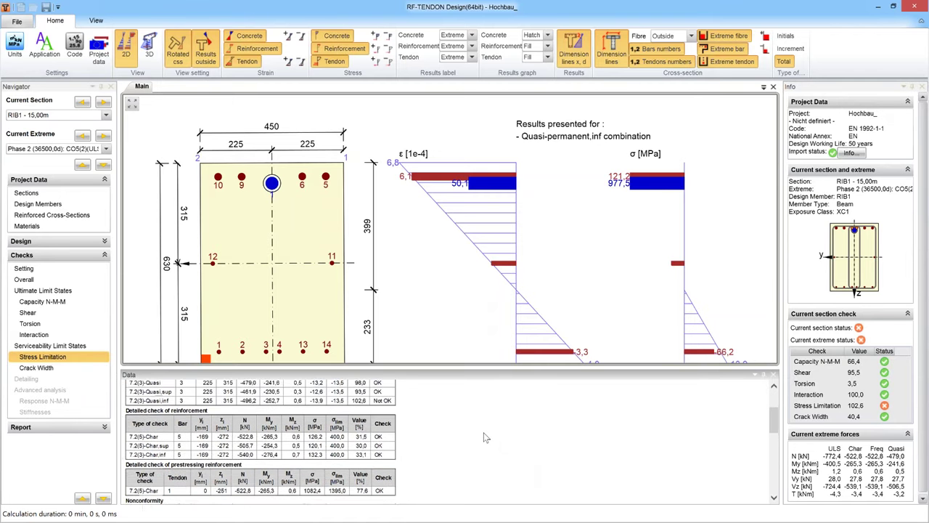
pyautogui.scroll(-3, 490, 430)
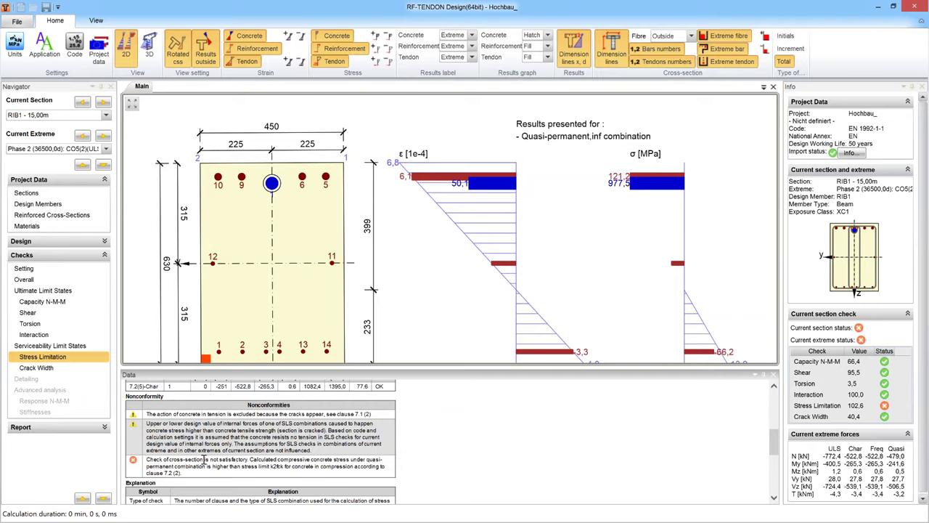
pyautogui.moveTo(242, 460); pyautogui.dragTo(298, 465)
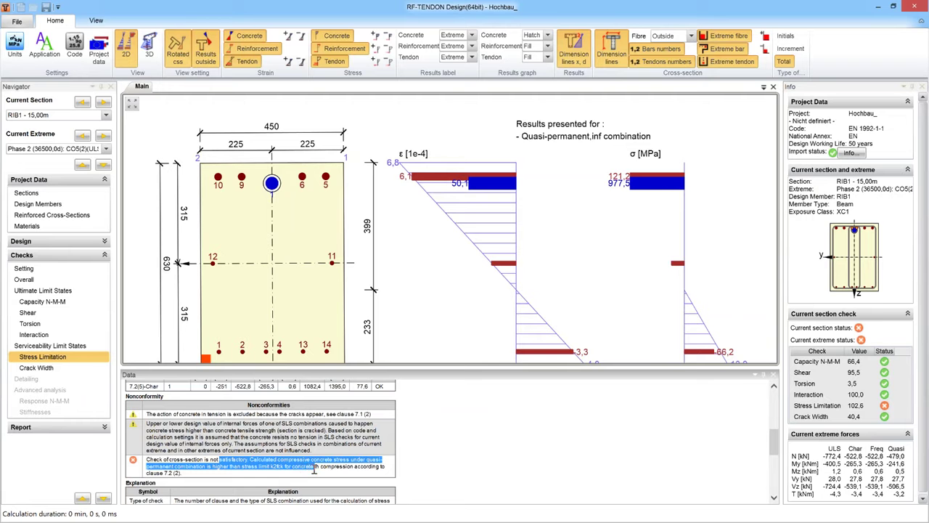
pyautogui.moveTo(314, 469); pyautogui.dragTo(331, 469)
pyautogui.click(556, 446)
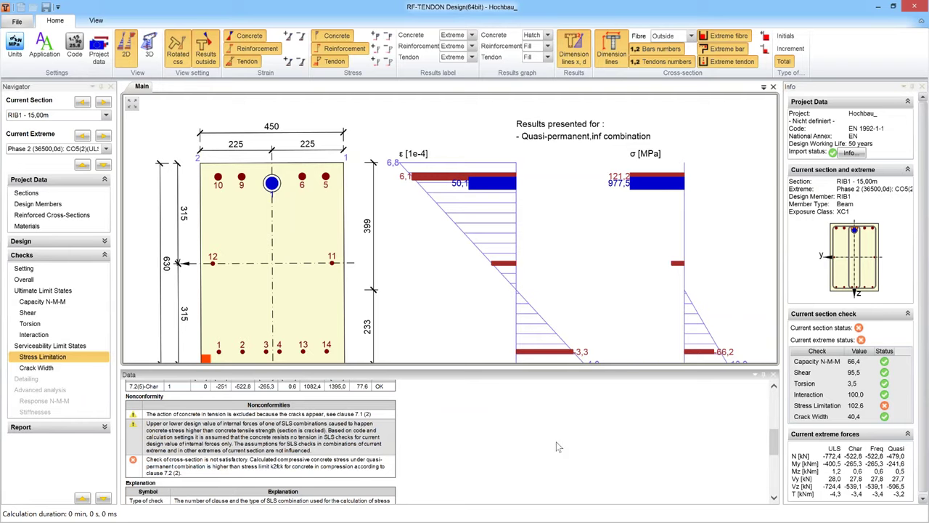
pyautogui.doubleClick(273, 468)
# Enlarge the section drawing, return to the detailed reinforcement check and inspect the stress and strain of bar 2
pyautogui.moveTo(477, 368); pyautogui.dragTo(476, 399)
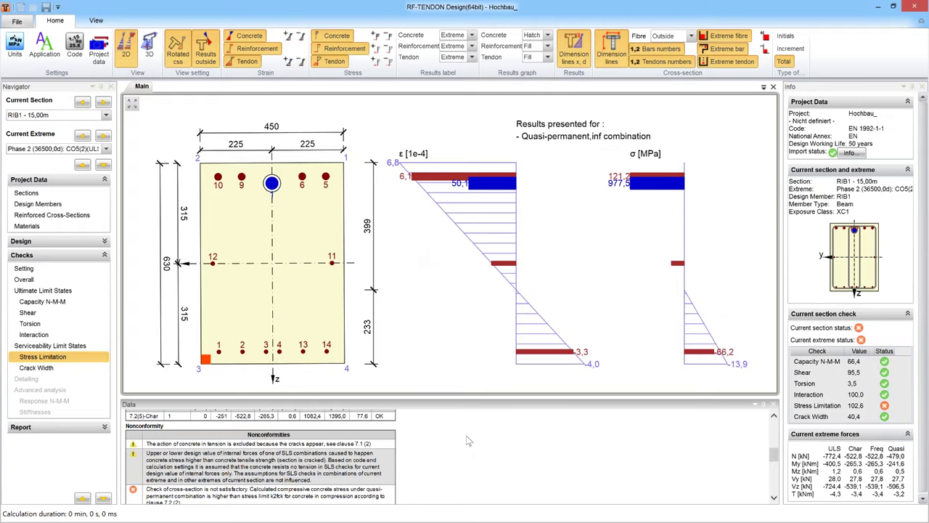
pyautogui.scroll(5, 470, 439)
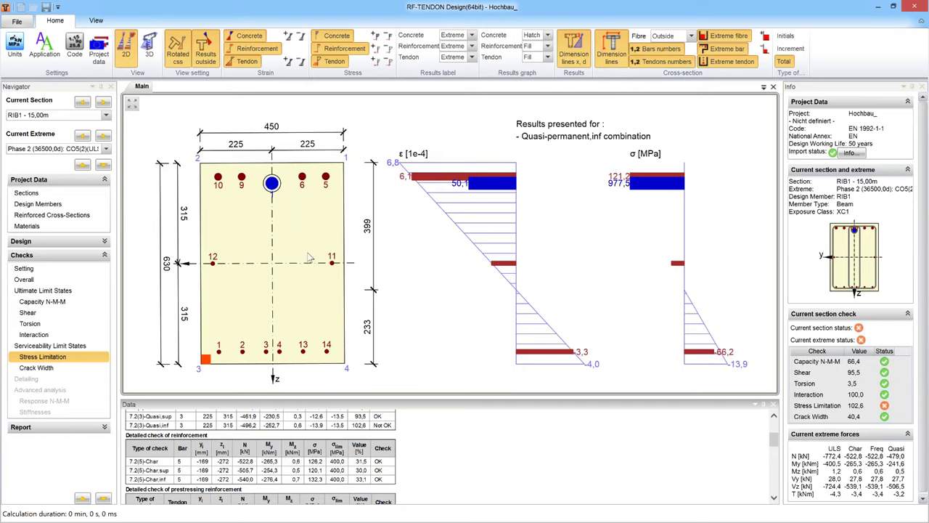
pyautogui.moveTo(243, 355)
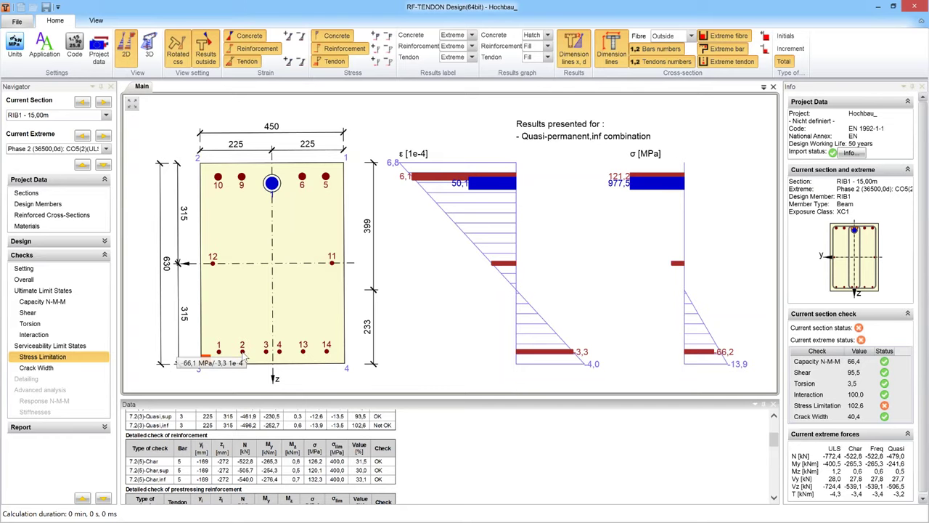
# Open the reinforcement design of cross-section B-B, enlarge the reinforcement layers table and fit the section drawing to its view
pyautogui.click(45, 215)
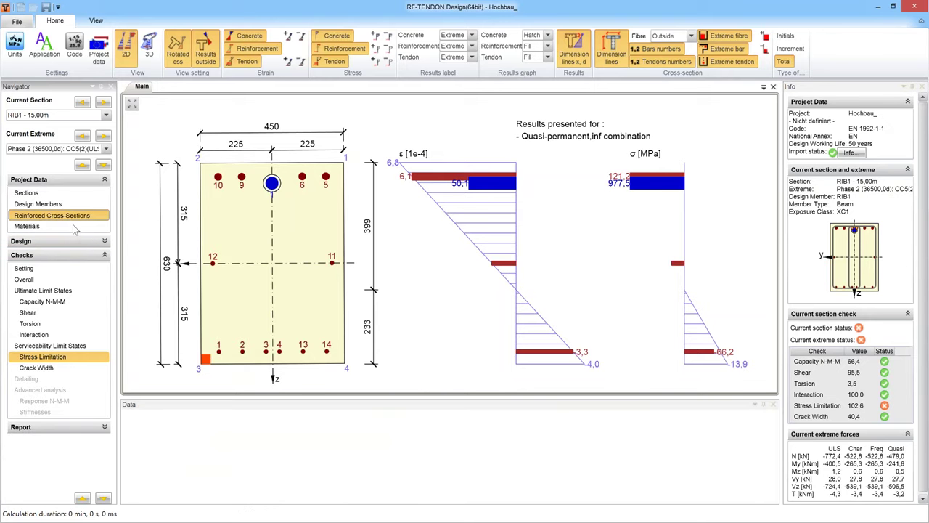
pyautogui.click(31, 243)
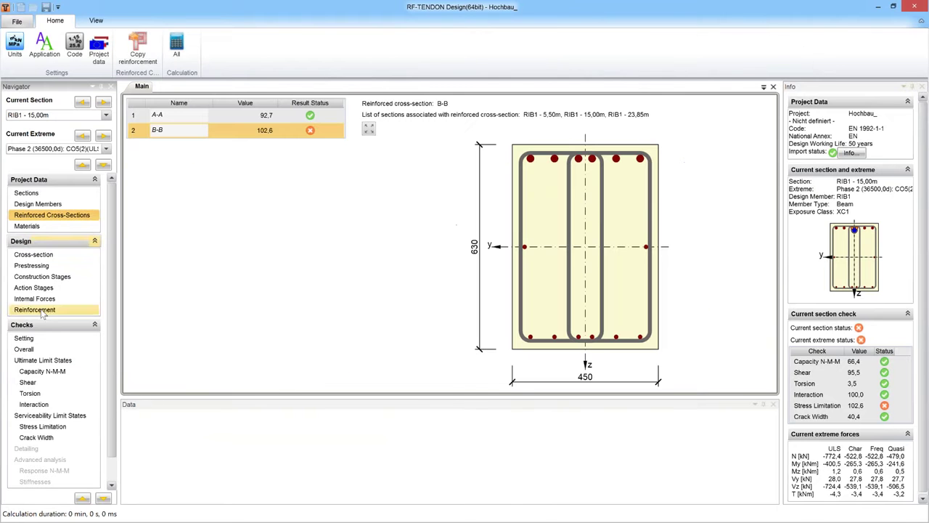
pyautogui.click(42, 311)
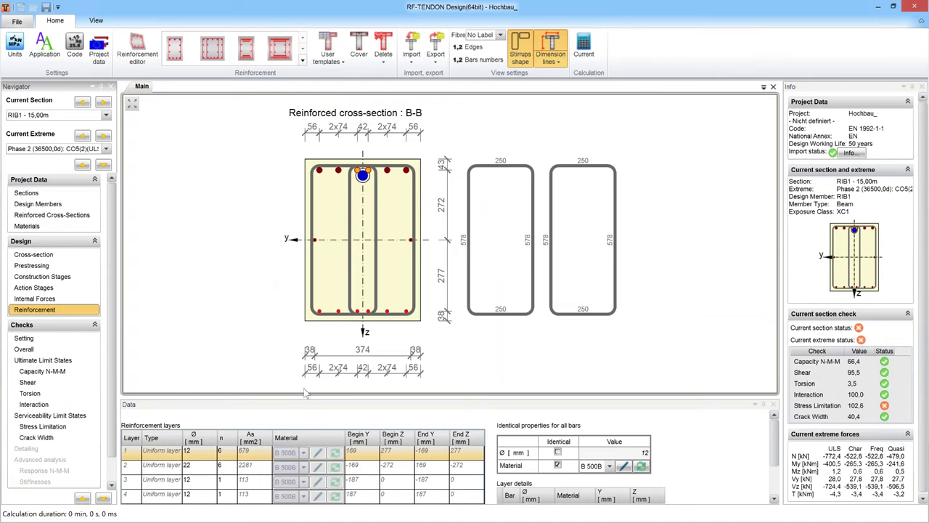
pyautogui.moveTo(305, 398); pyautogui.dragTo(291, 290)
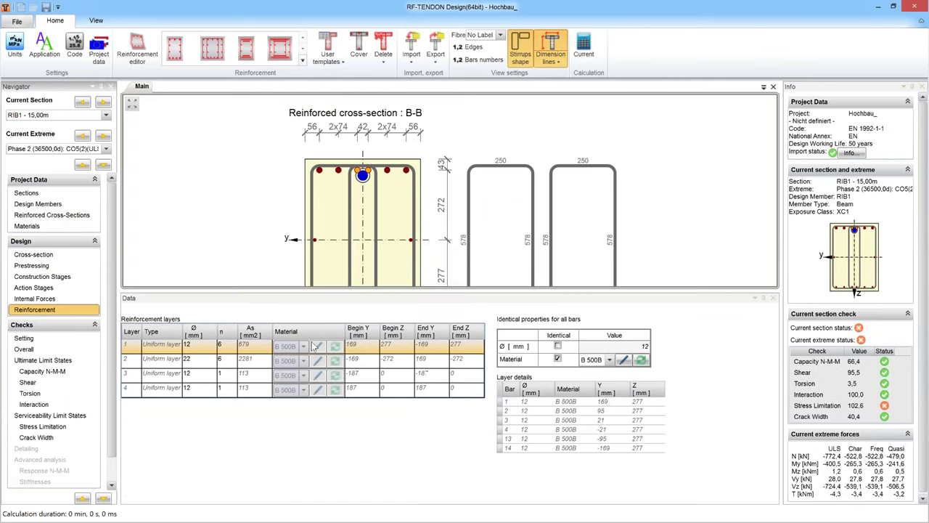
pyautogui.rightClick(222, 182)
pyautogui.click(183, 187)
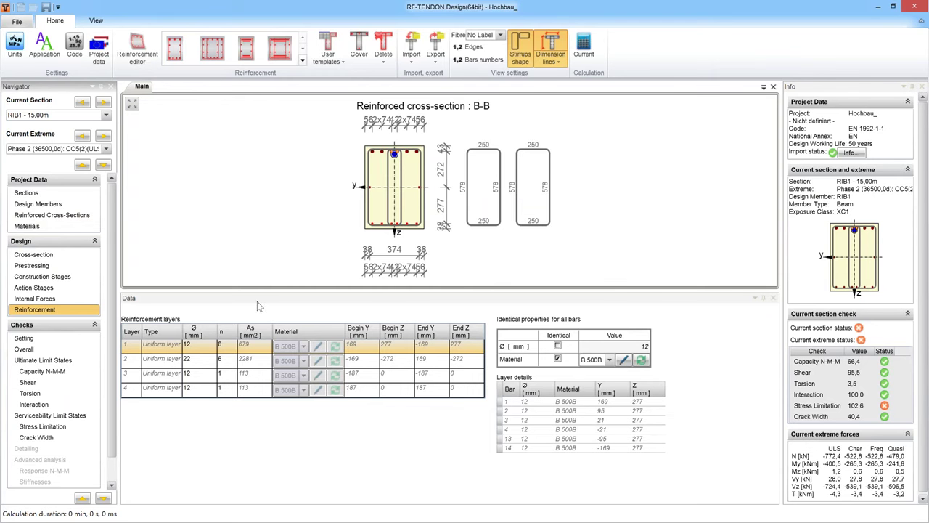
# Try a bar diameter of 14 mm for reinforcement layer 1 of cross-section B-B
pyautogui.click(202, 346)
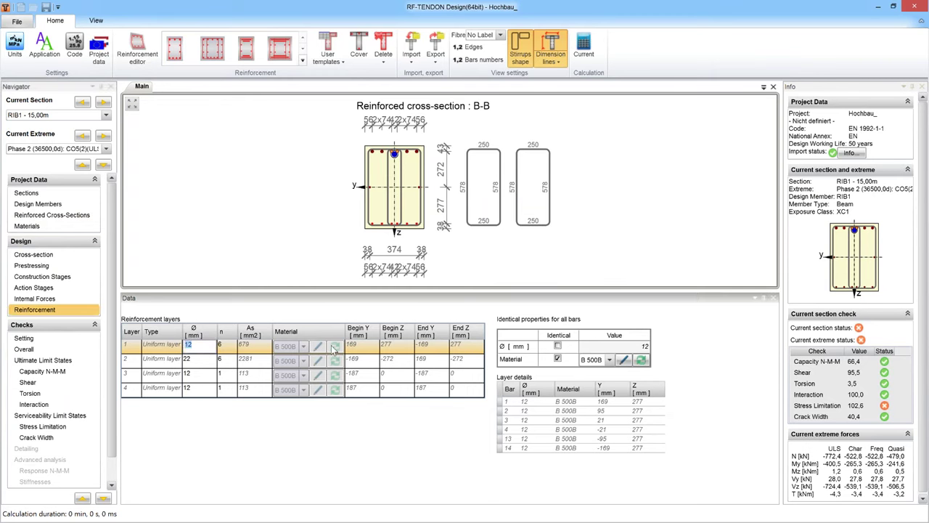
pyautogui.write('1')
pyautogui.press('Return')
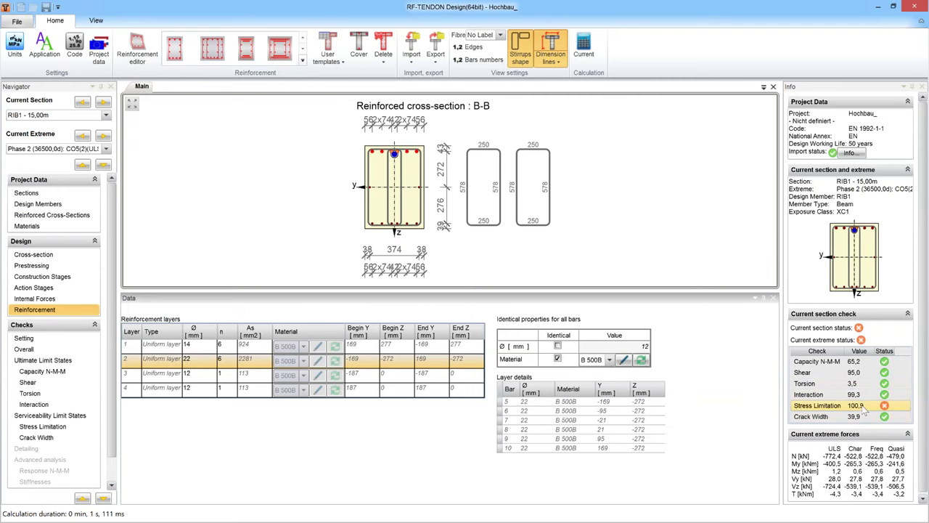
# Set the bar diameter of reinforcement layer 1 in cross-section B-B to 16 mm
pyautogui.doubleClick(203, 345)
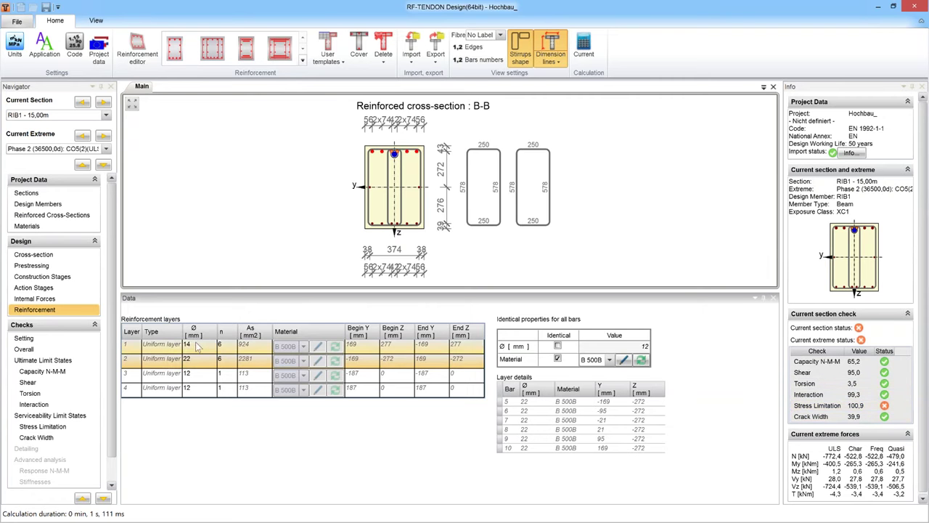
pyautogui.write('1')
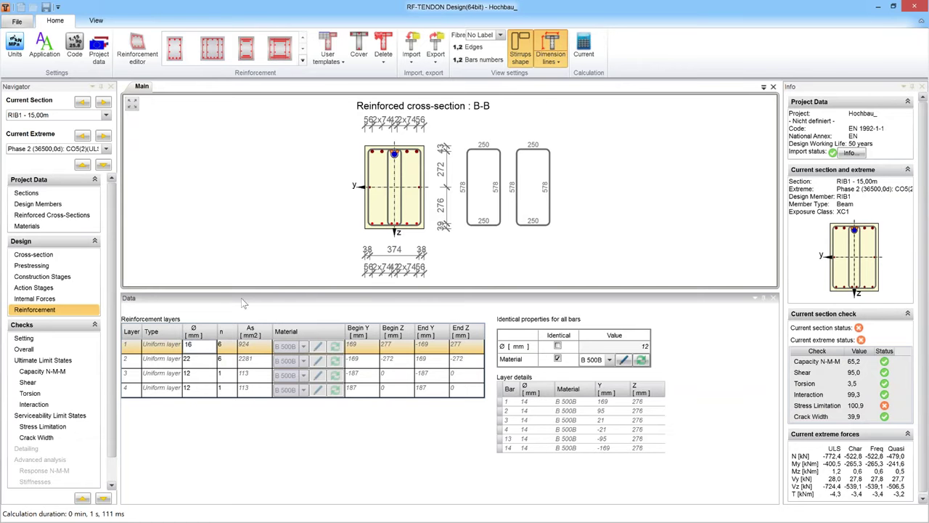
pyautogui.press('Return')
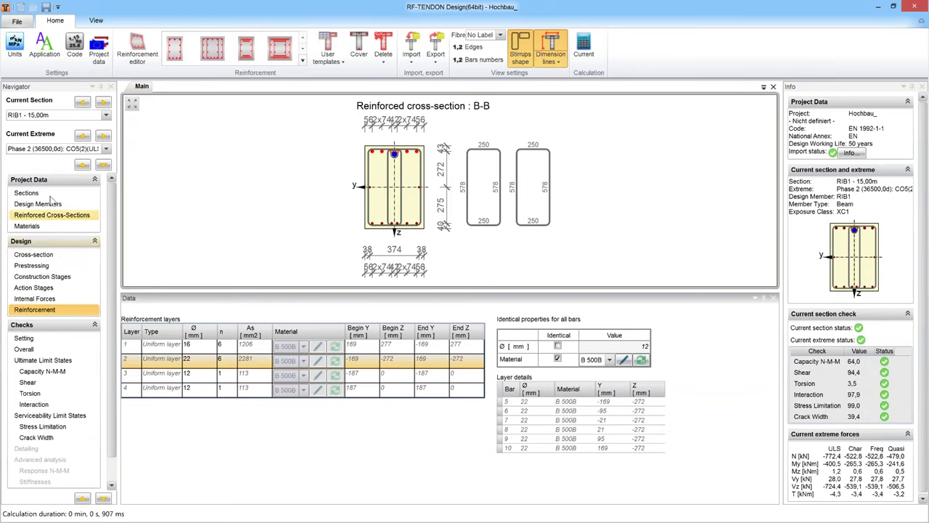
# Recalculate all RIB1 sections from the sections overview and enlarge the section list
pyautogui.click(45, 194)
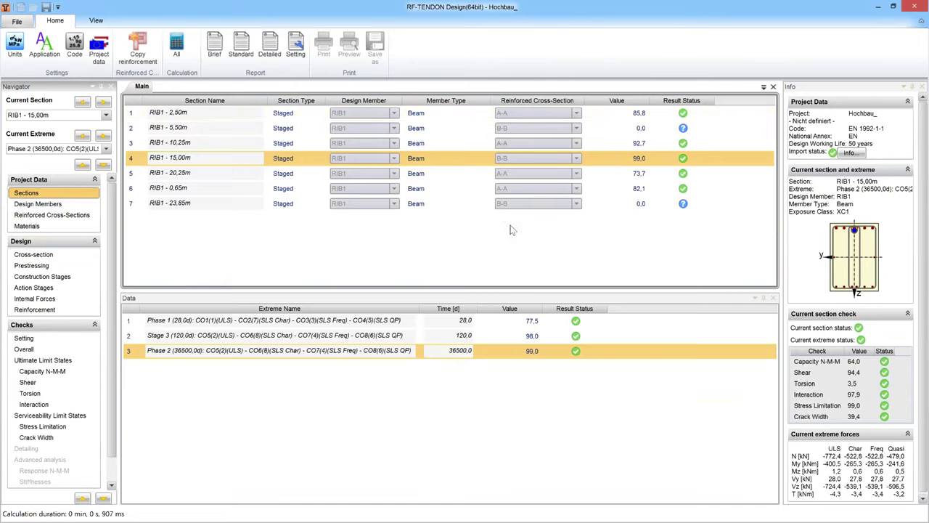
pyautogui.click(177, 48)
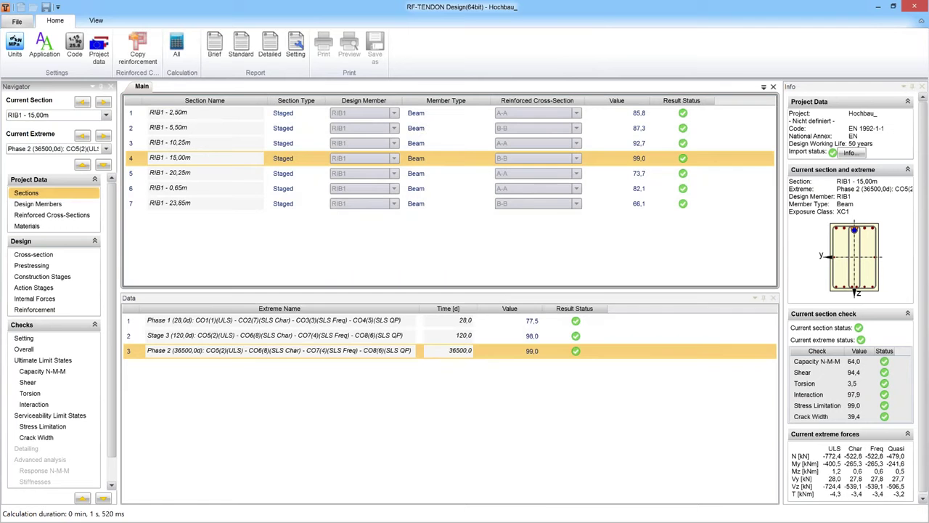
pyautogui.moveTo(476, 293); pyautogui.dragTo(472, 374)
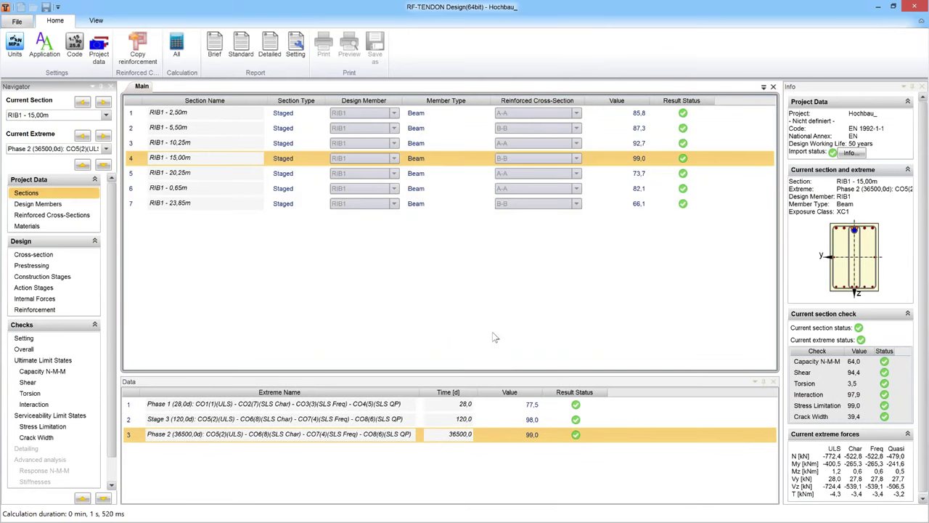
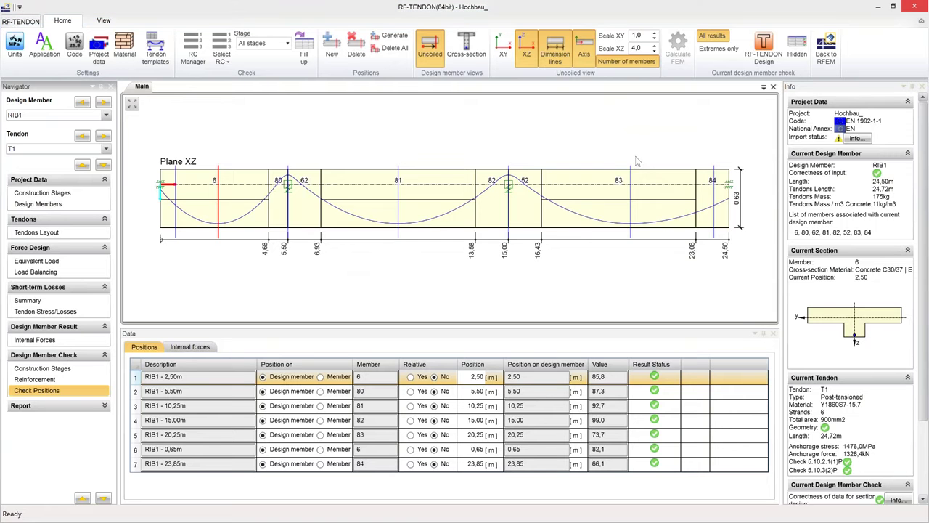
# Switch to the PowerPoint presentation Webinar_Tendon_Introduction
pyautogui.hotkey('alt', 'Tab')
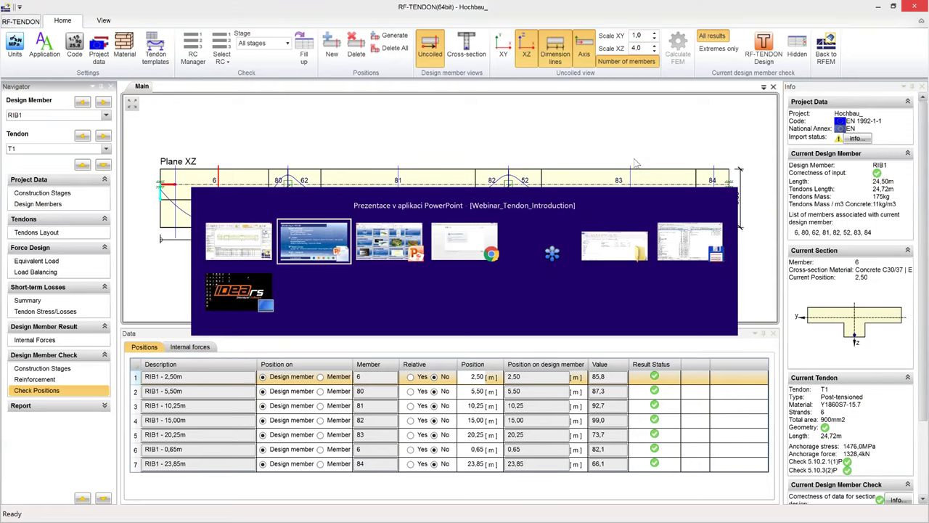